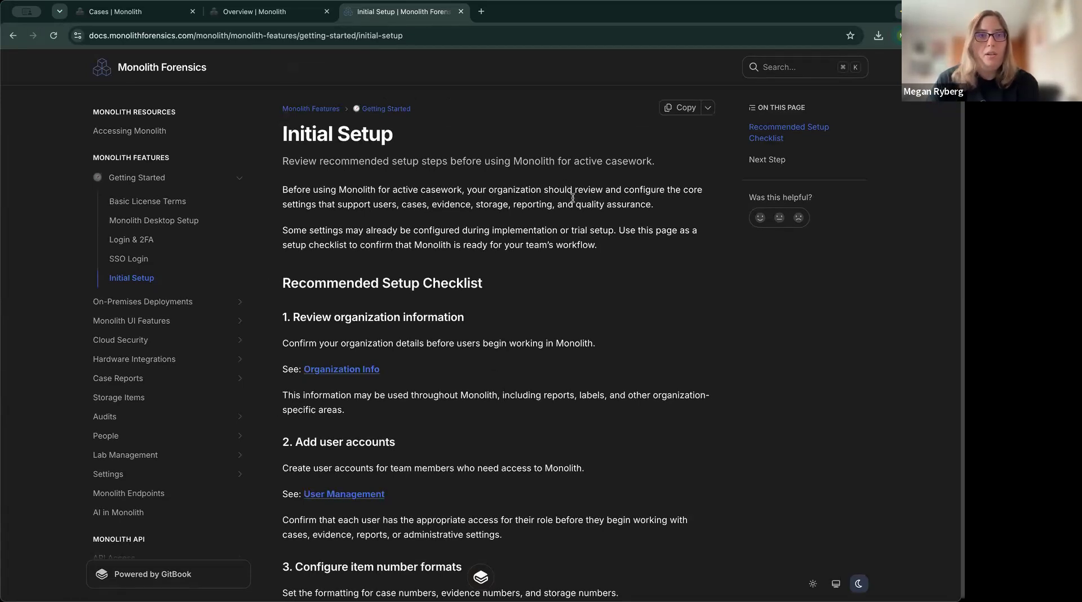
Compare the Monolith dashboard with the Initial Setup docs, then open Monolith's Settings System page.
click(283, 16)
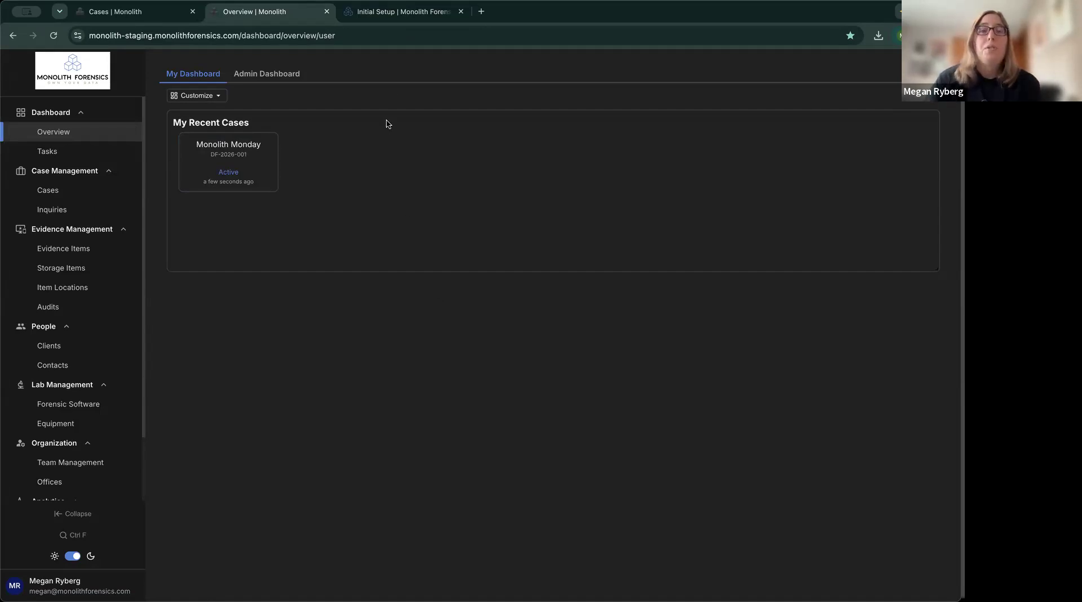
click(378, 14)
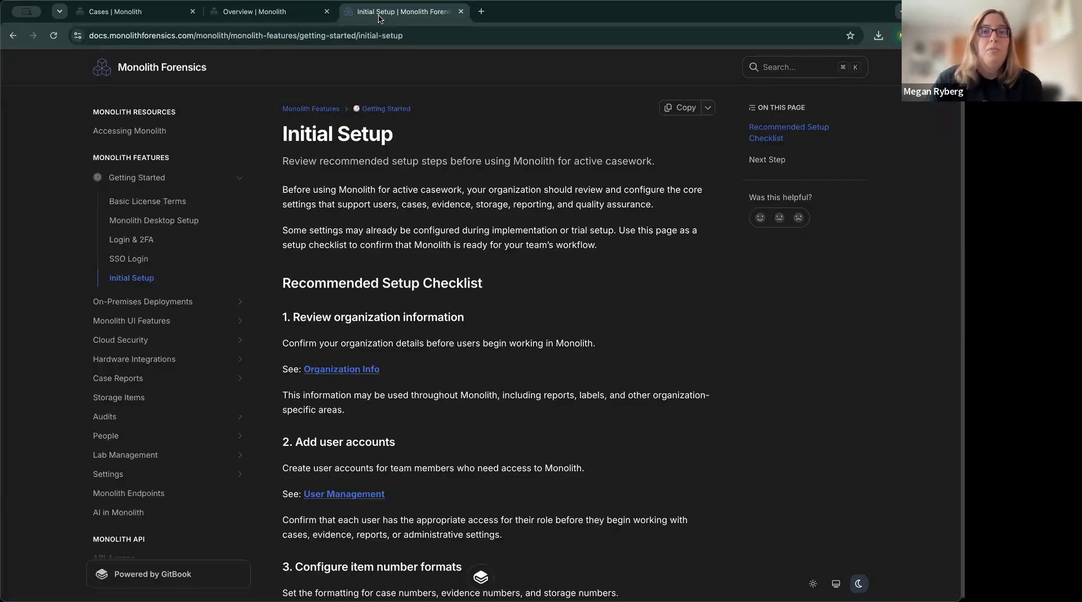
scroll(582, 226, down, 2)
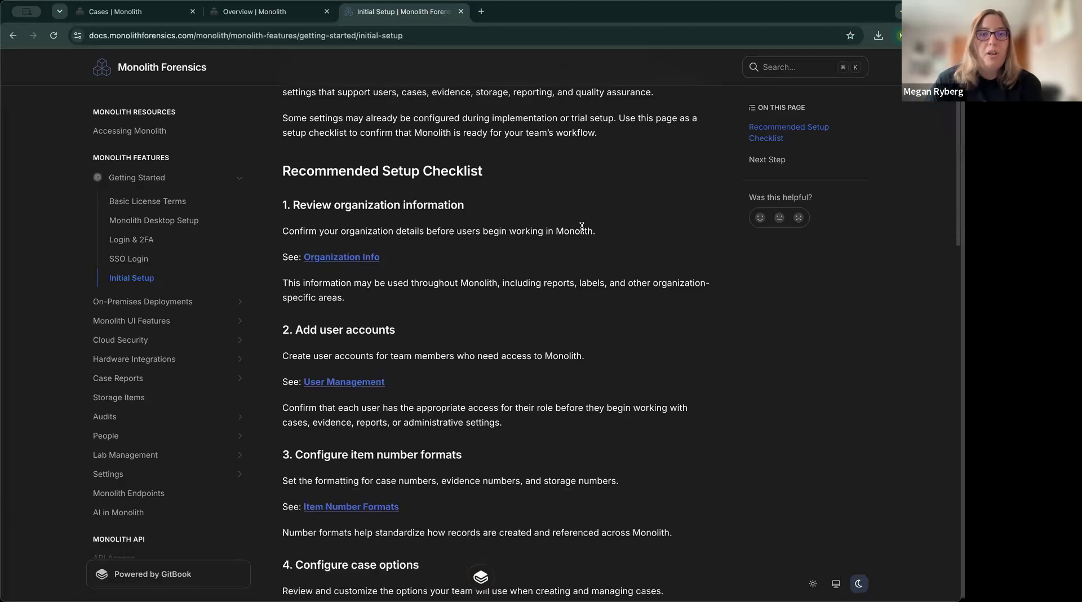
scroll(577, 225, down, 1)
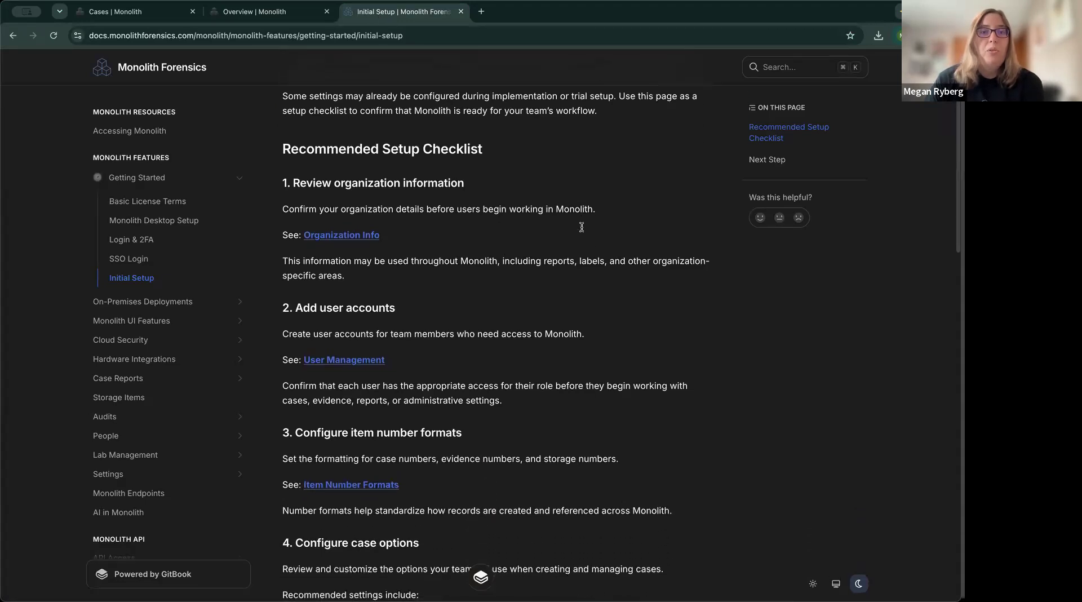
click(285, 19)
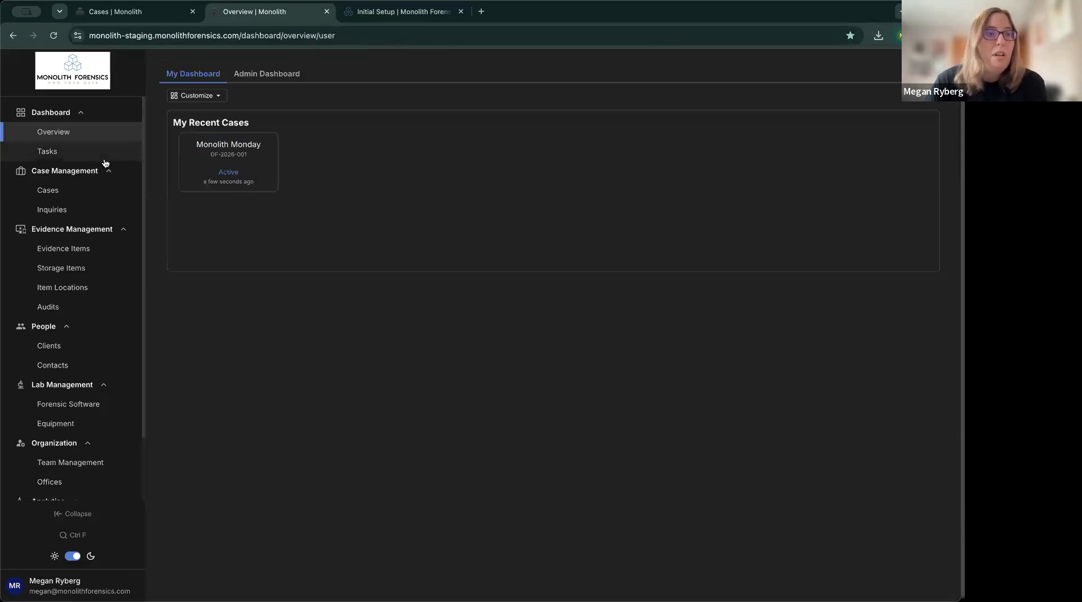
scroll(104, 164, down, 3)
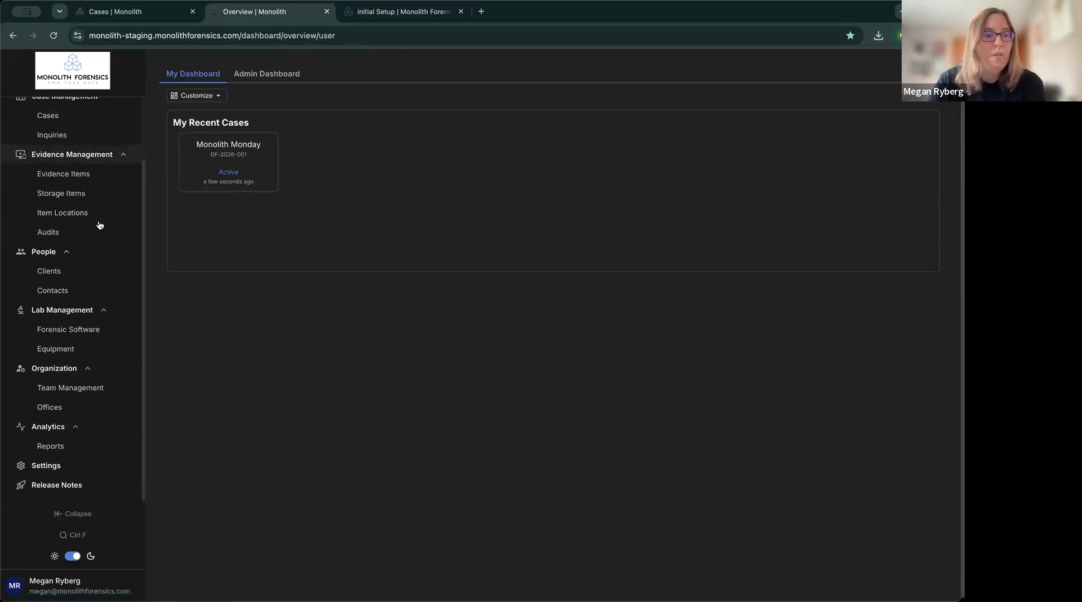
click(77, 472)
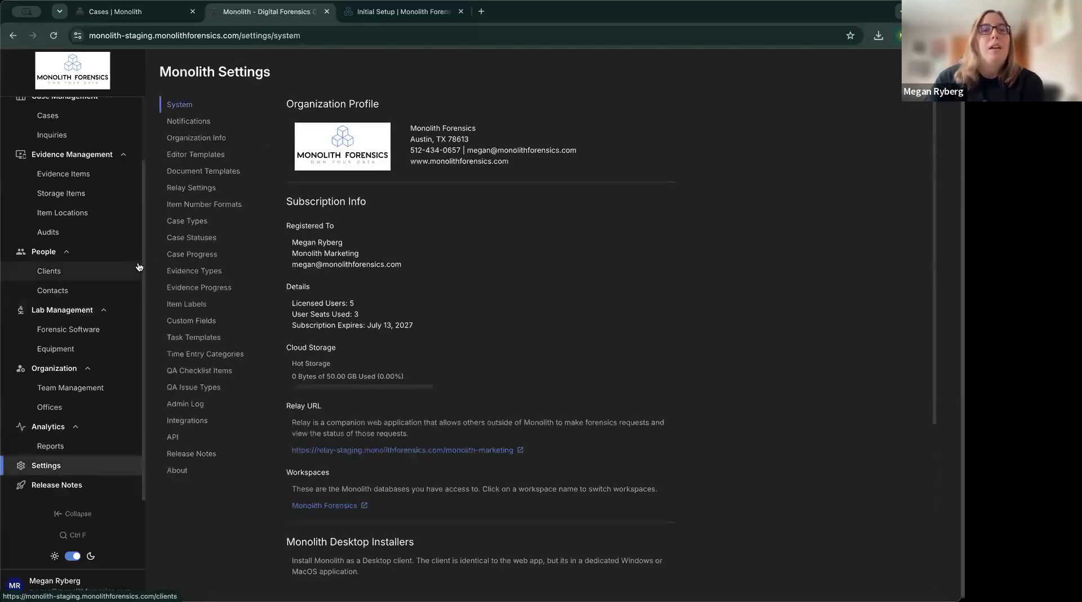
Open Organization Info to view the company logo, name, phone, website and city.
click(212, 146)
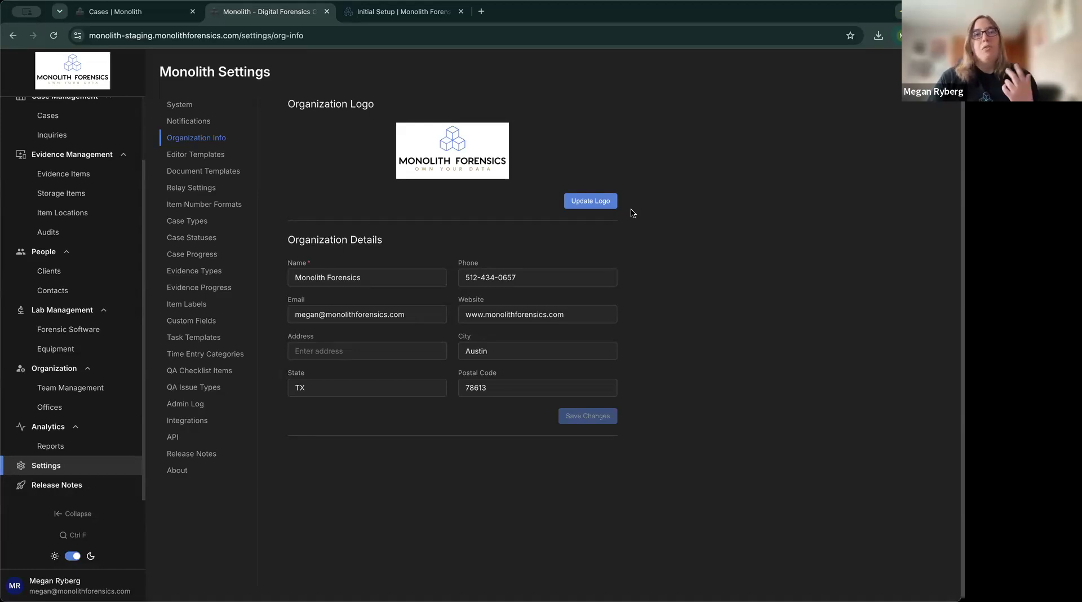
Upload the Metro Police logo and rename the organization to Metro Police.
click(601, 204)
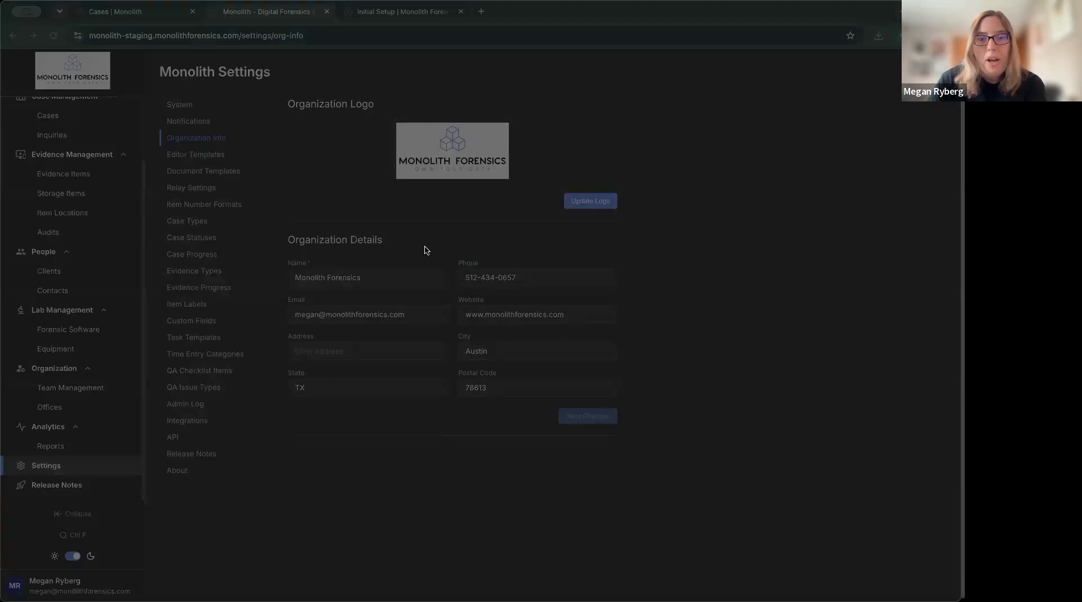
click(693, 402)
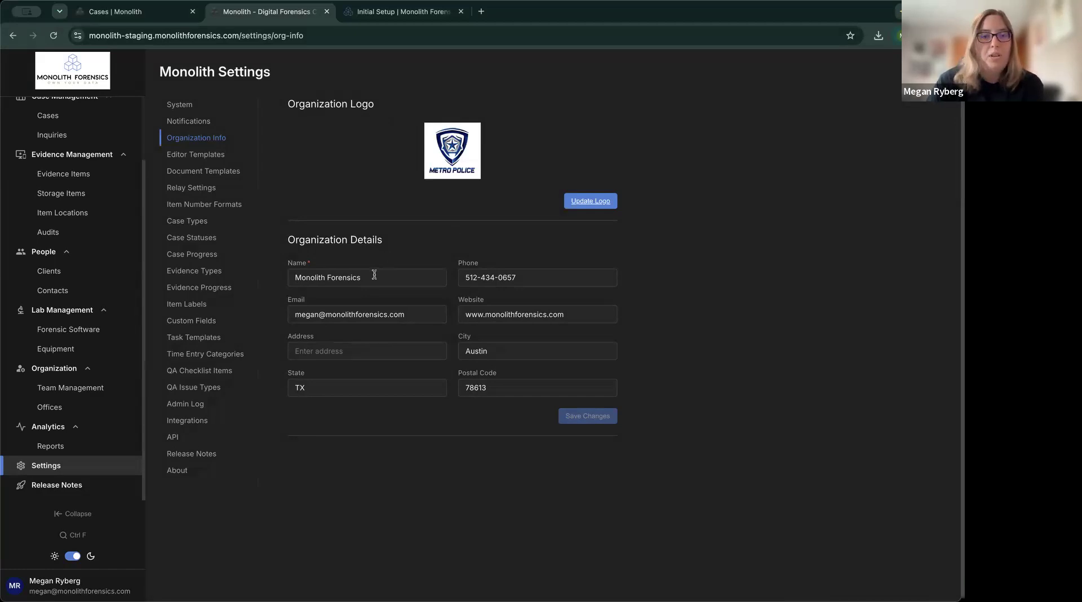
drag(373, 276, 290, 276)
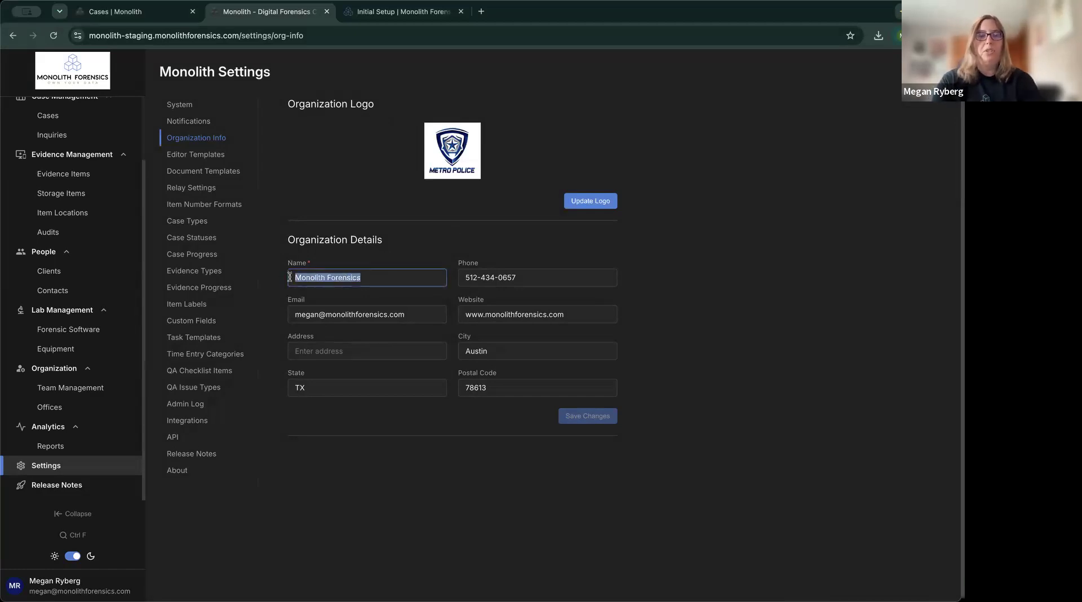
text(Metro Police)
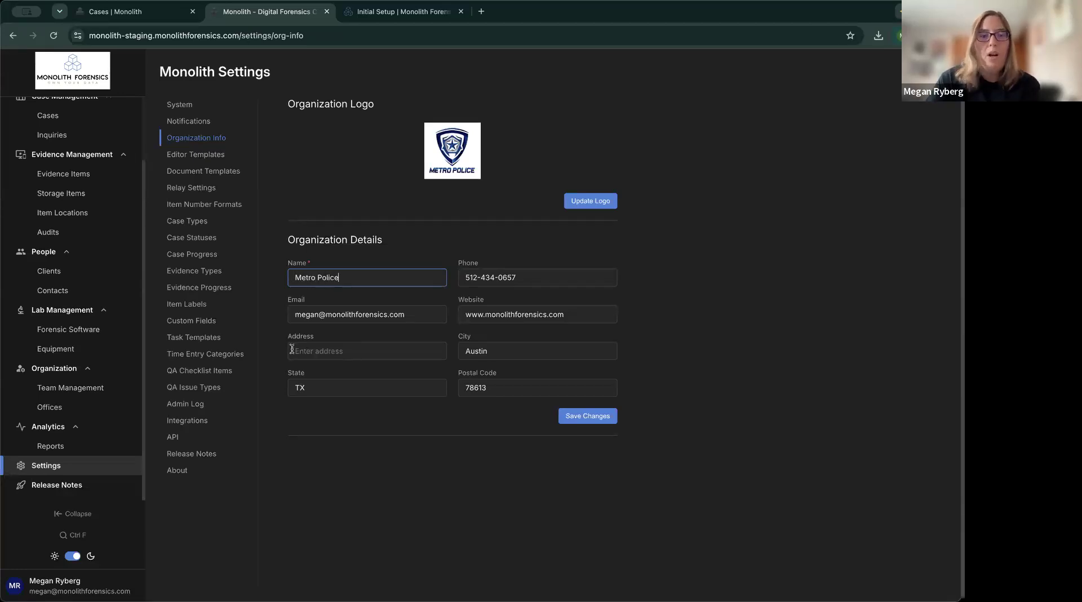
Add the address 123 Main Street, save the changes and reload to show the logo.
click(317, 353)
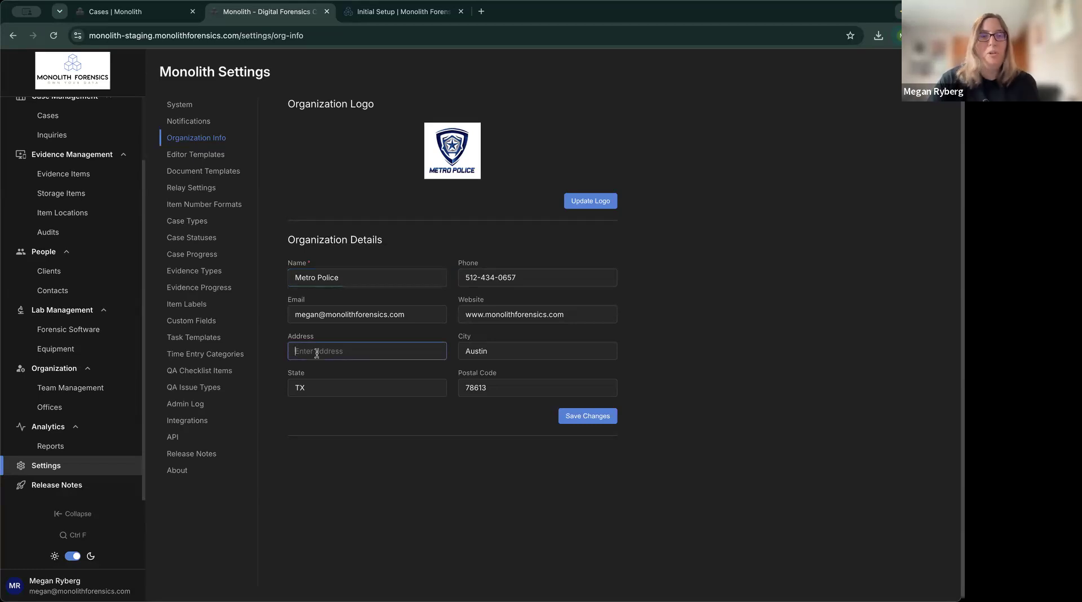
text(123 )
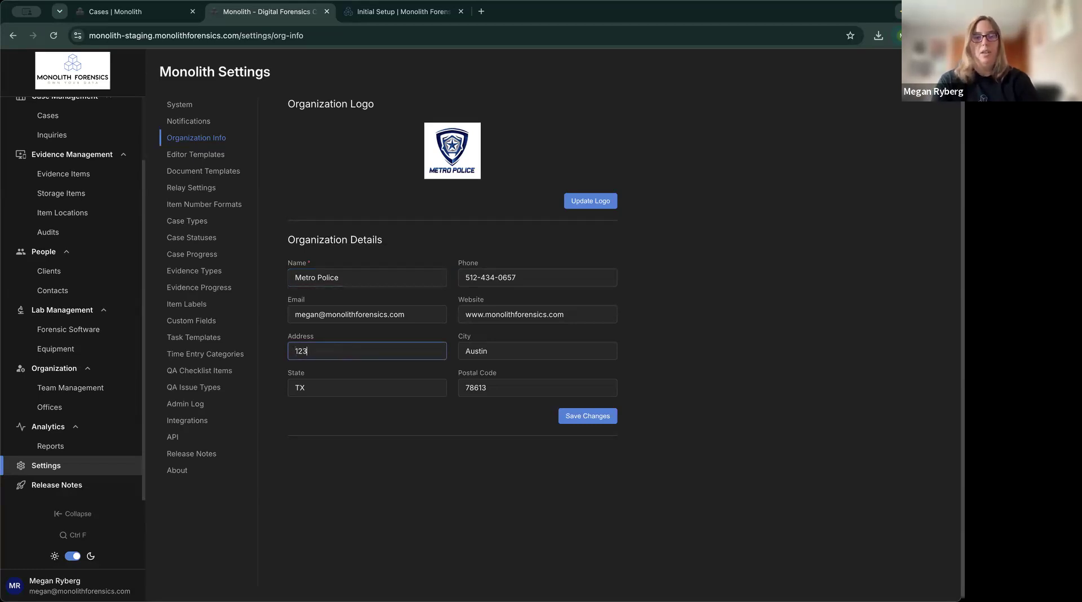
text(Main St)
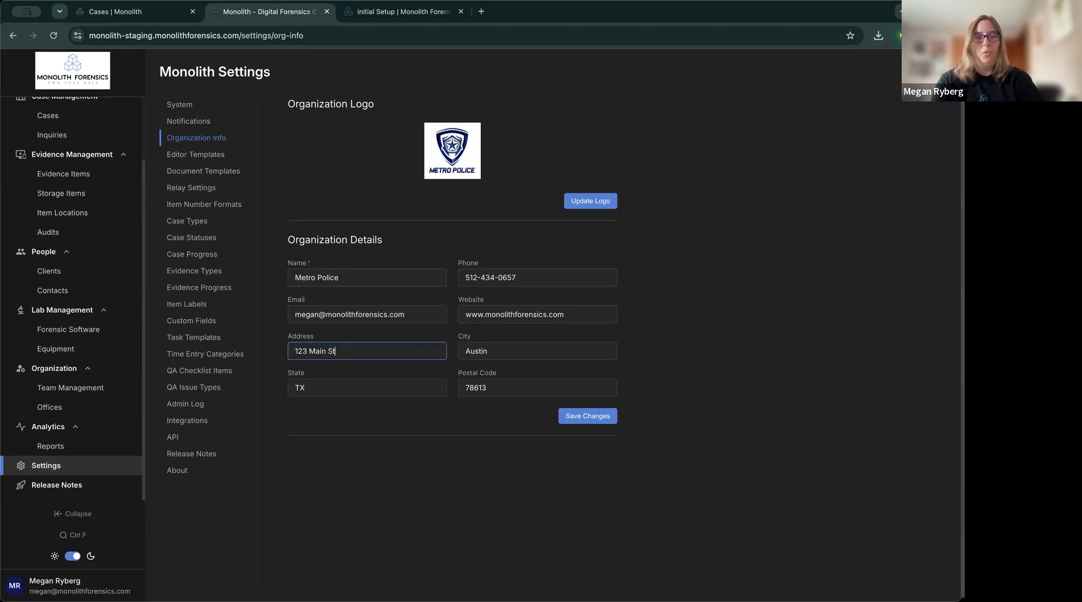
text(reet)
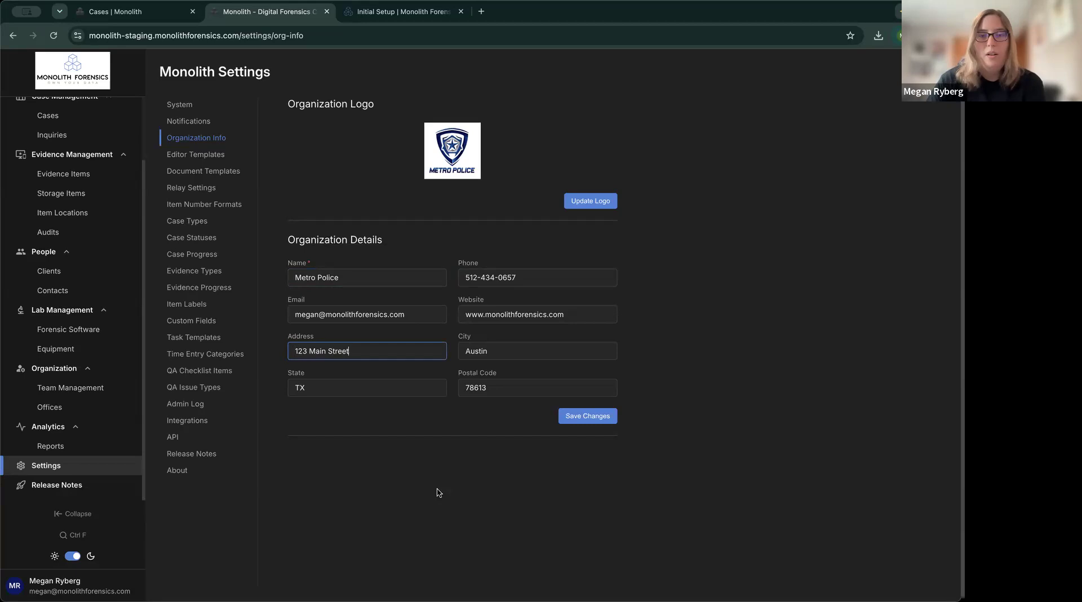
click(590, 418)
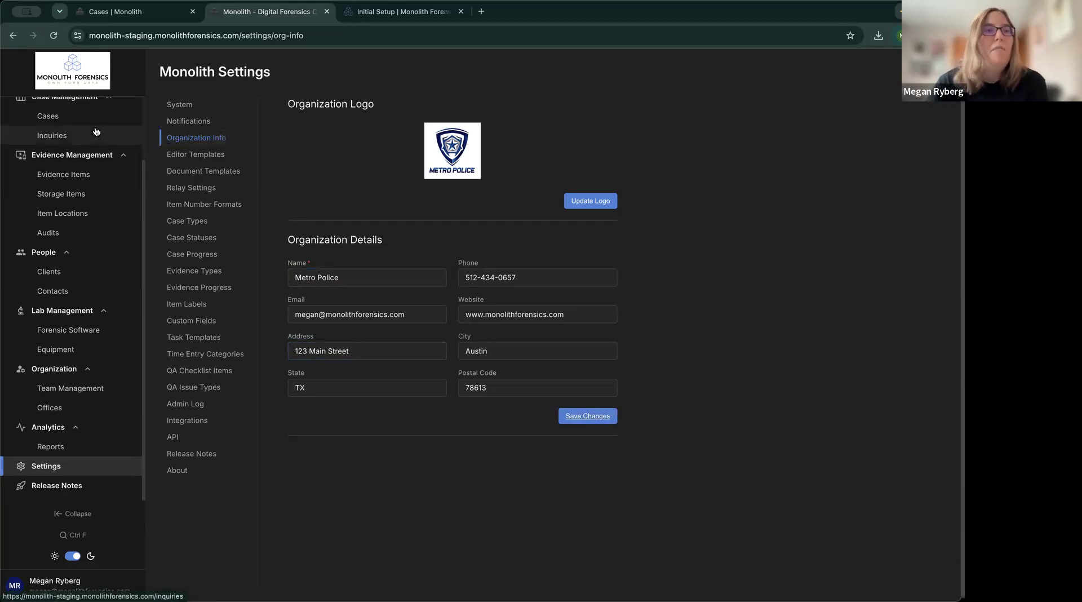
scroll(68, 66, up, 3)
click(54, 37)
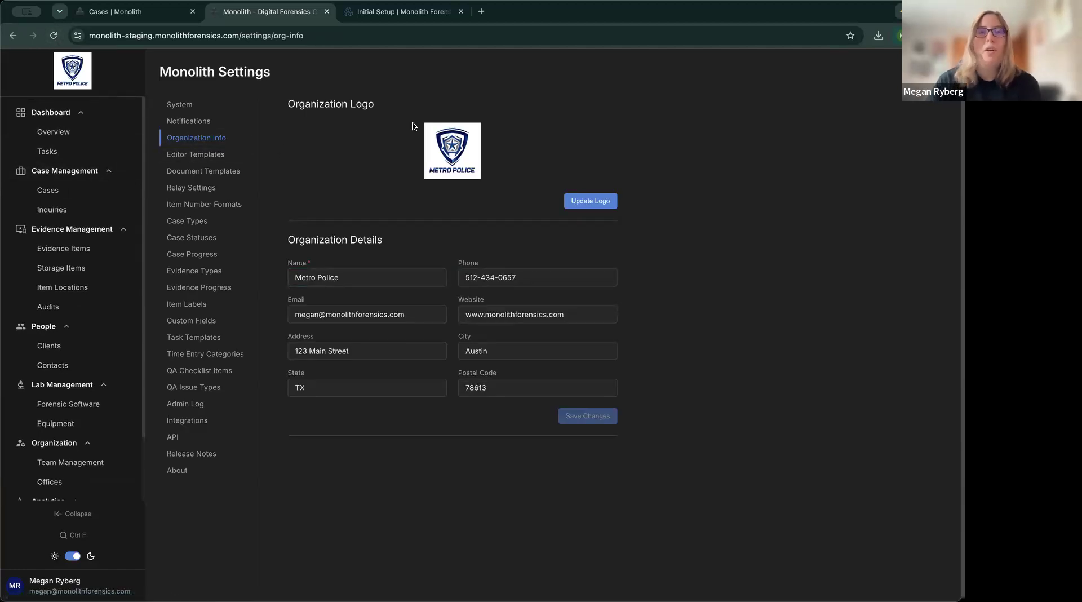
click(417, 14)
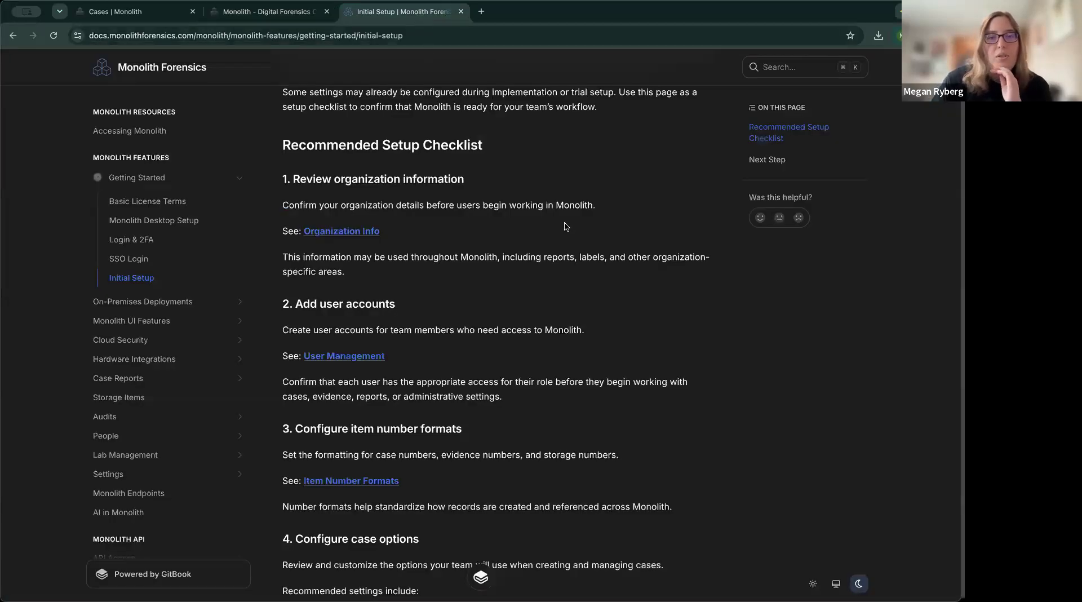
scroll(566, 227, down, 3)
scroll(566, 226, down, 2)
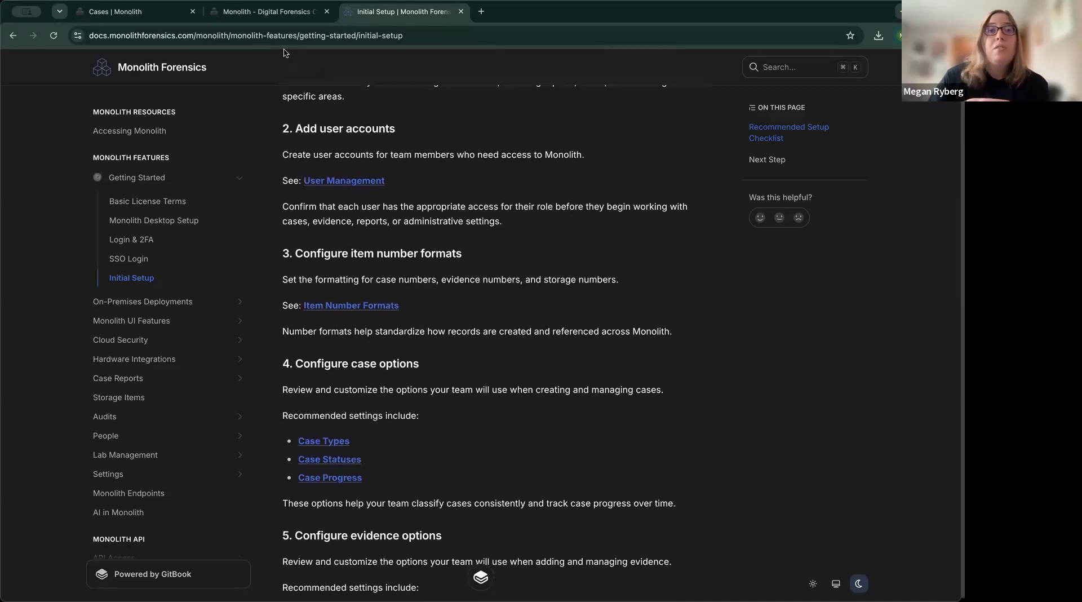
click(274, 17)
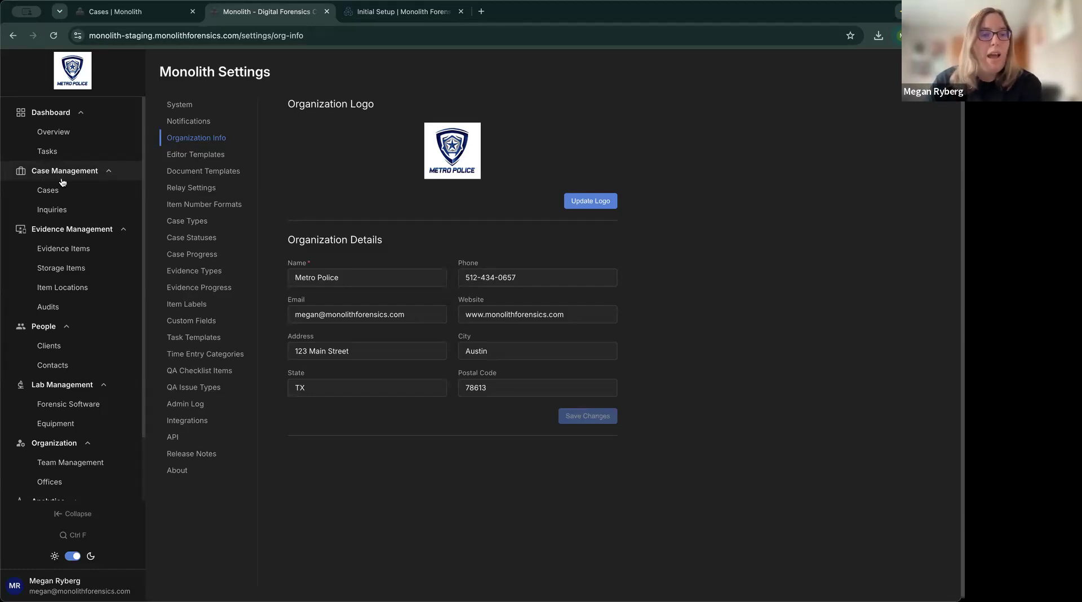
scroll(107, 202, down, 1)
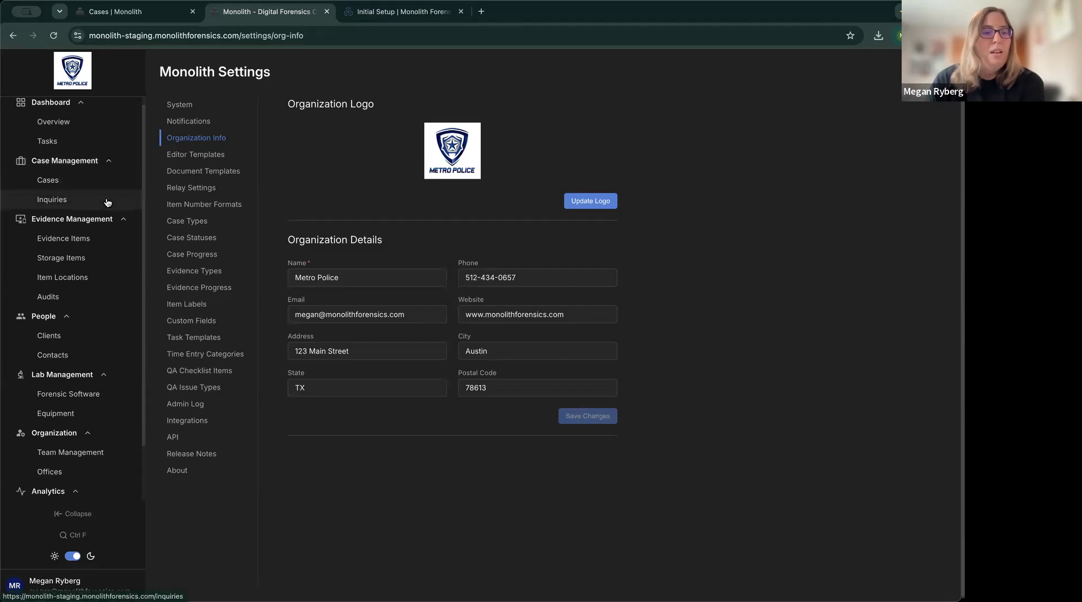
scroll(107, 203, down, 3)
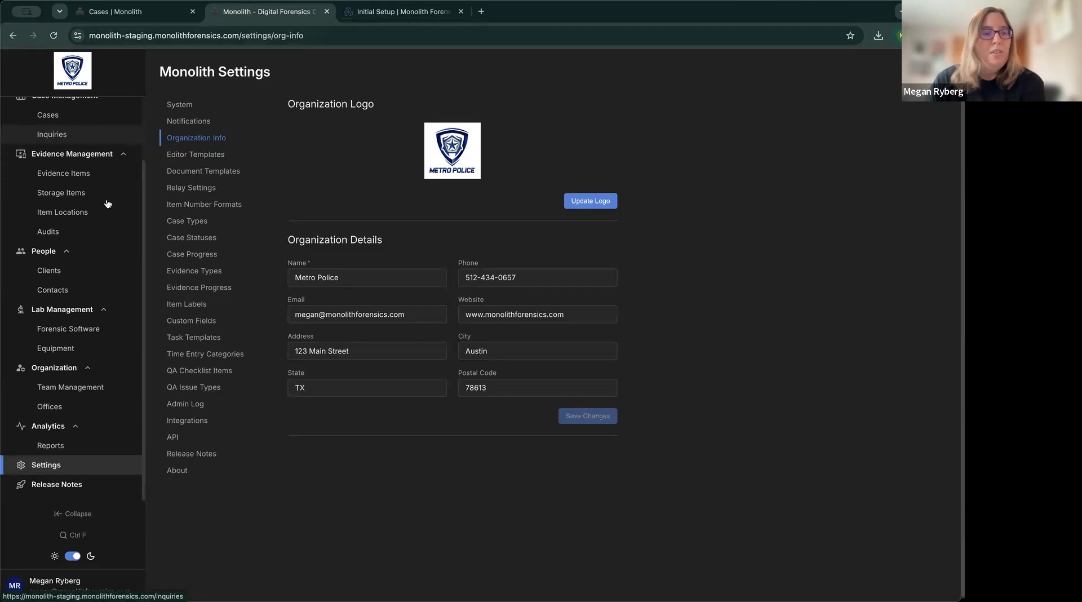
Open Team Management under Organization to list the users.
click(93, 391)
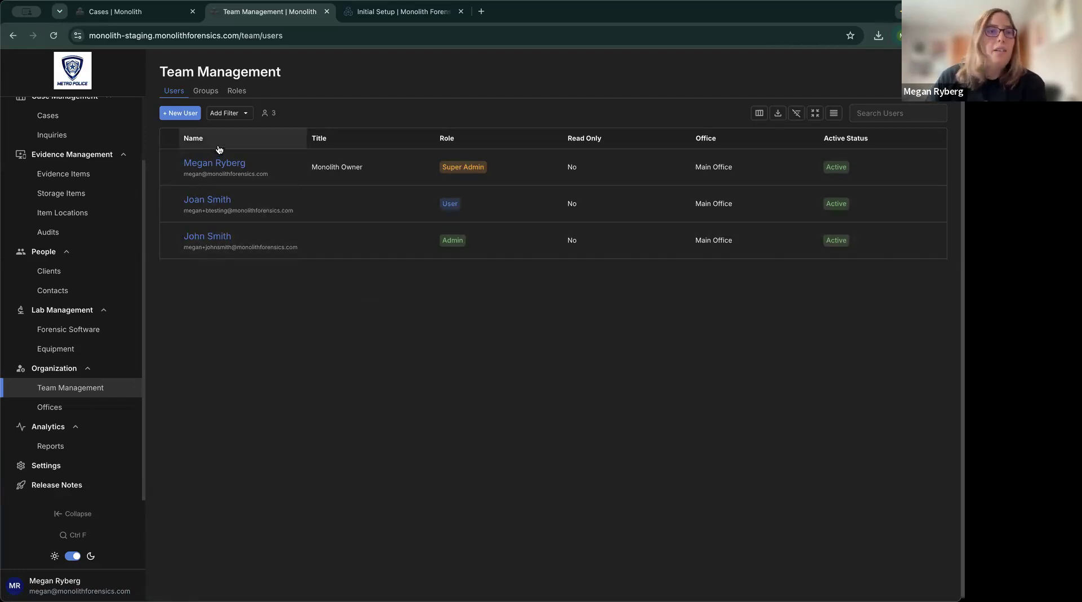
Start a new user and enter the member's first name, last name and e-mail address.
click(182, 116)
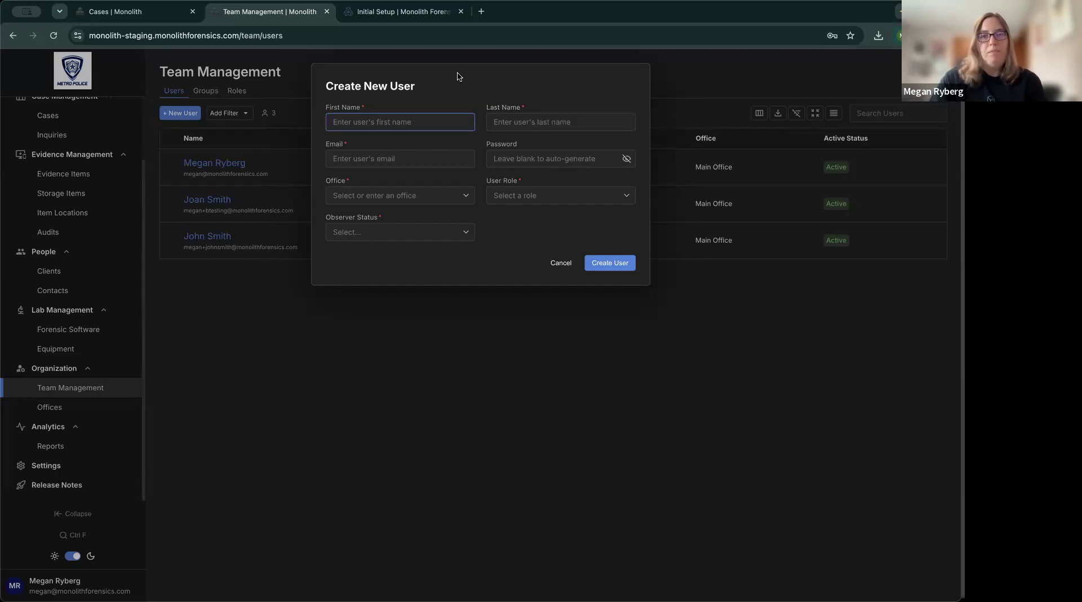
key(Tab)
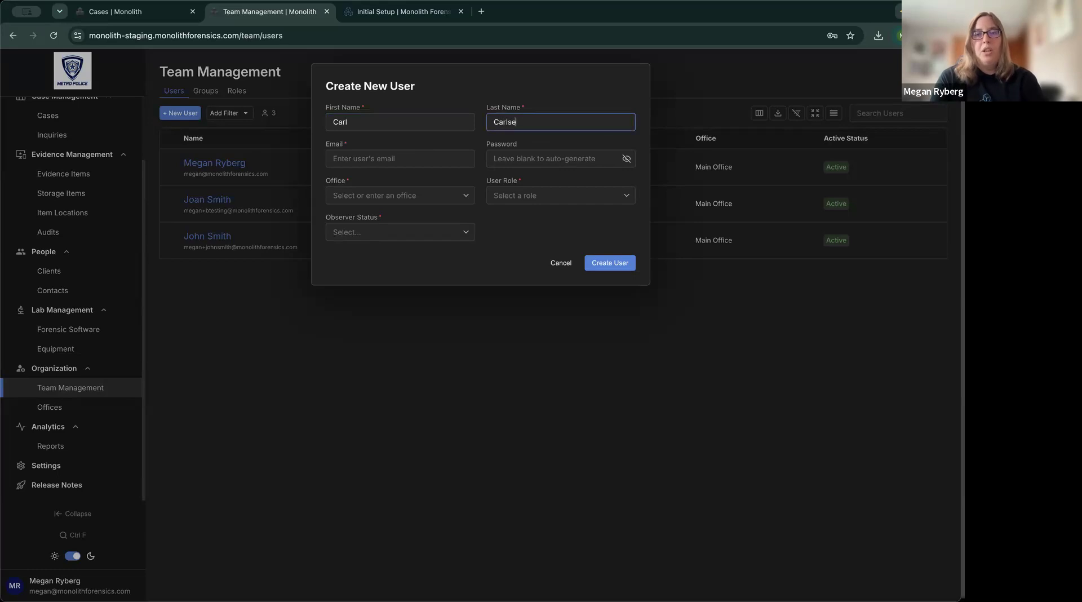
key(Tab)
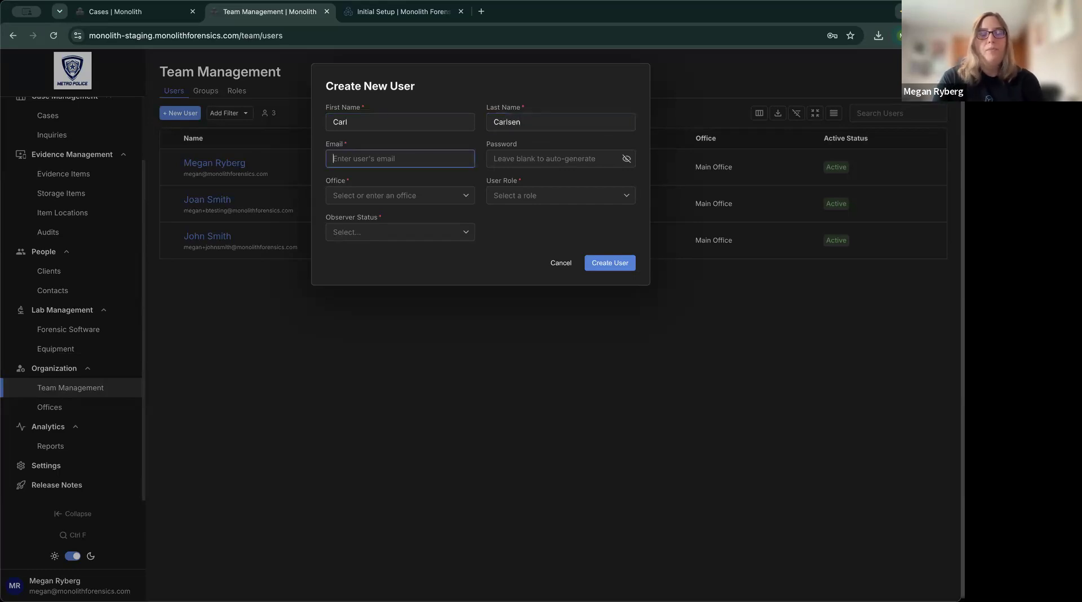
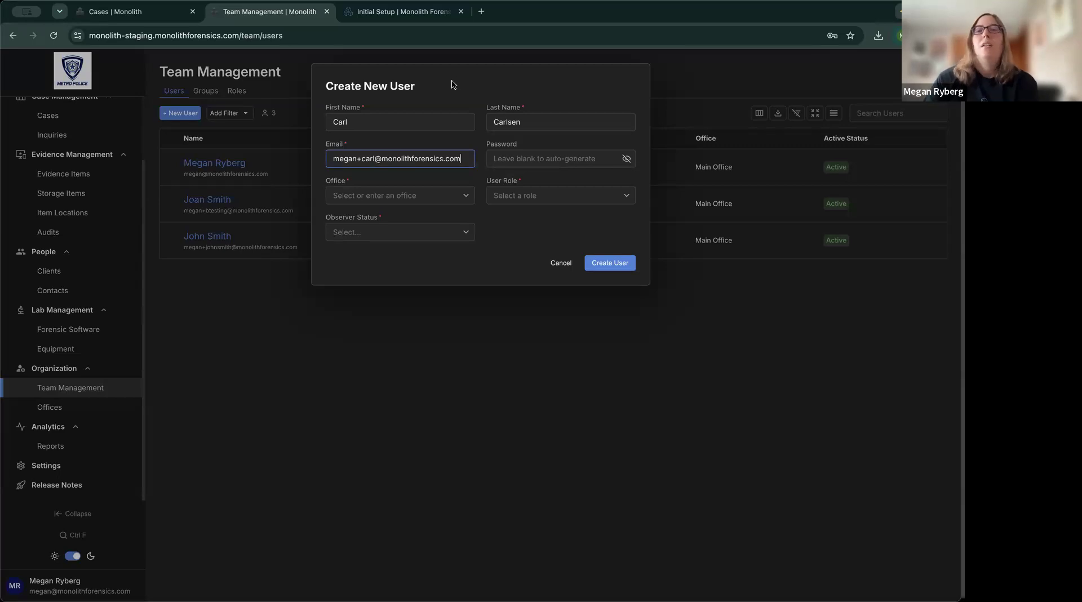
click(481, 149)
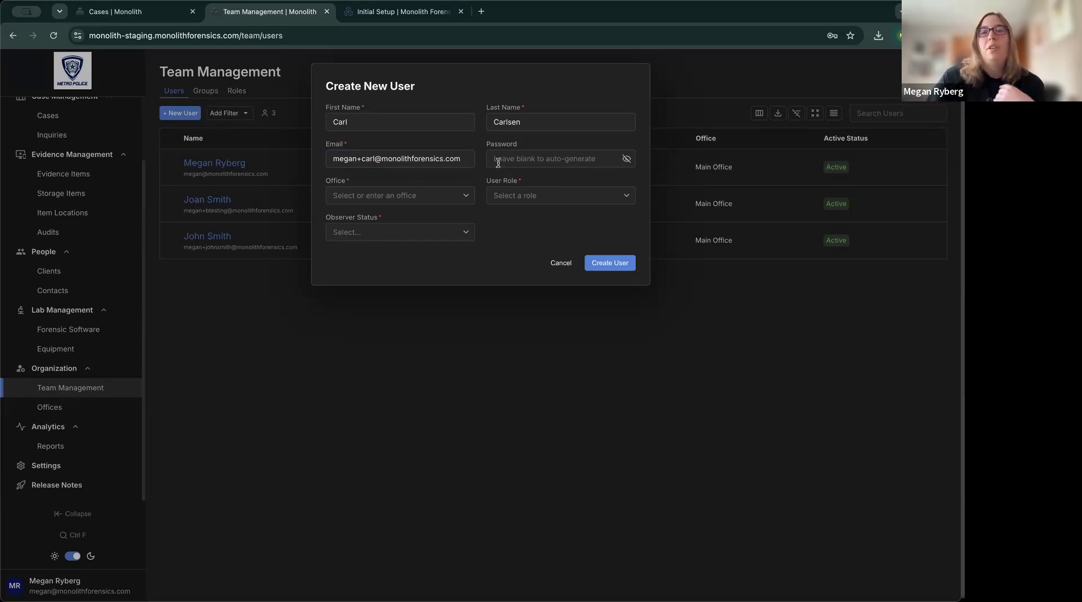
Try a test password, then clear it so the password is auto-generated.
click(527, 160)
text(test)
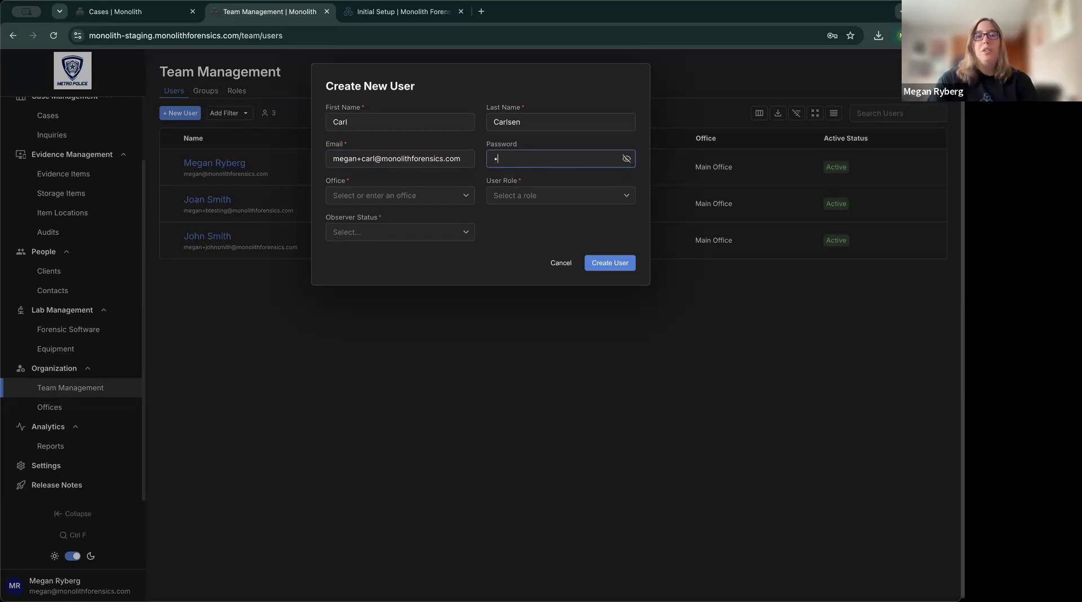
text(••••)
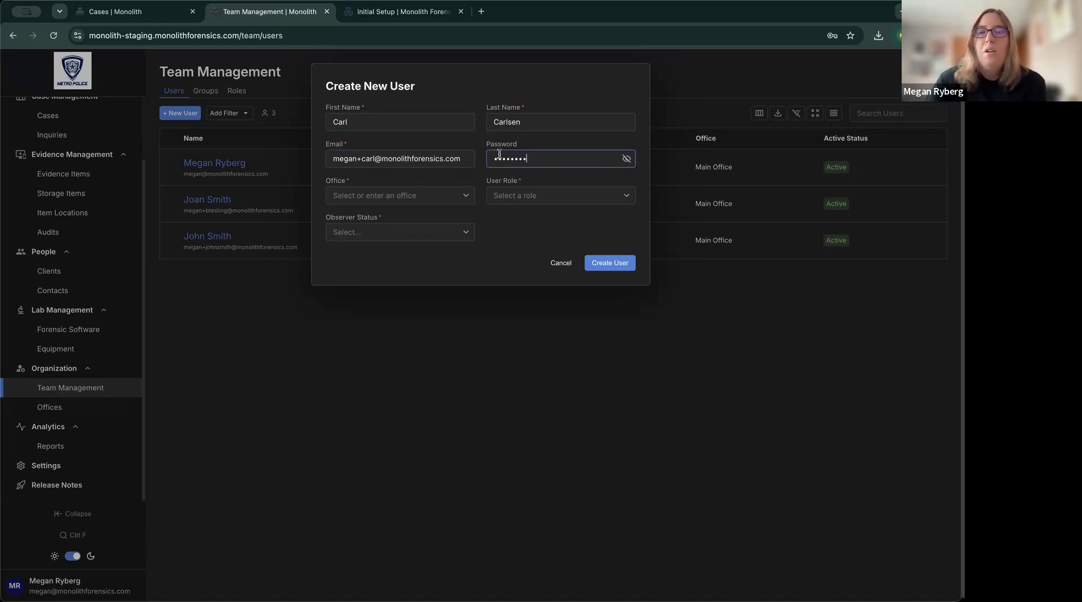
click(627, 160)
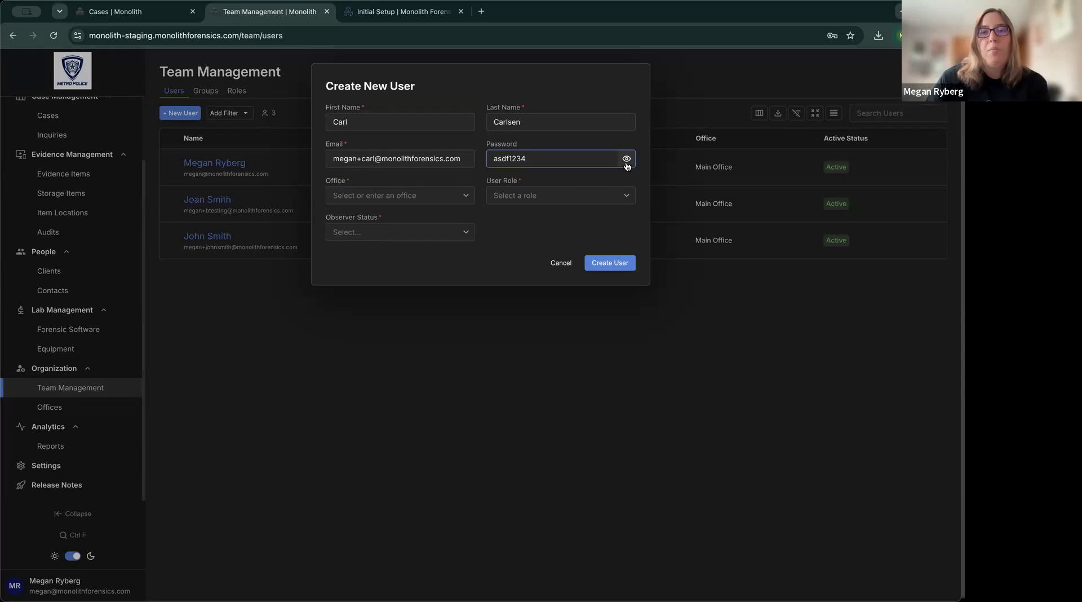
click(627, 159)
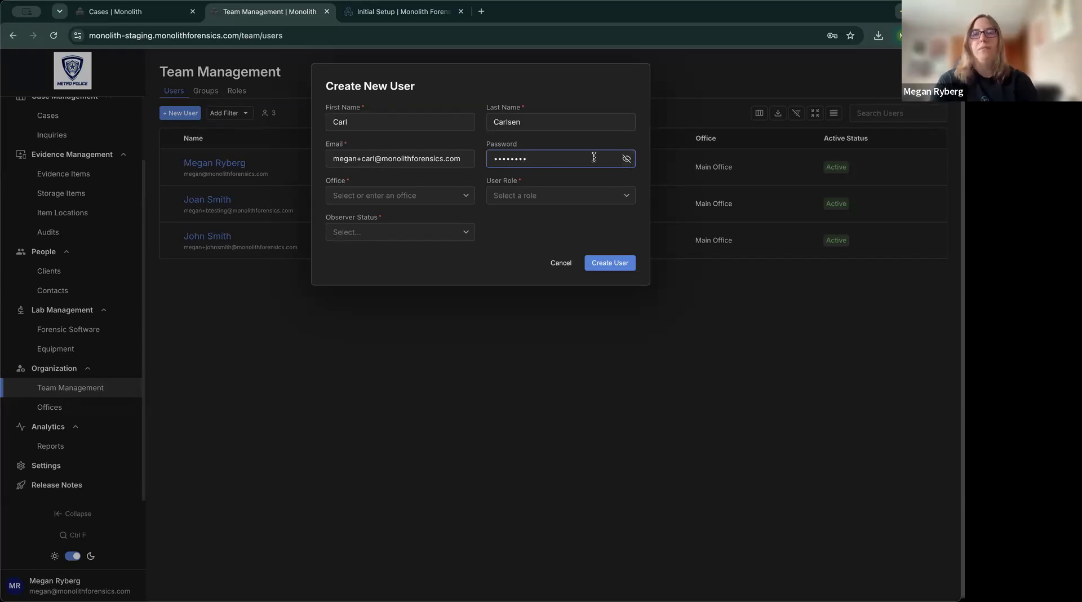
key(super+a)
key(BackSpace)
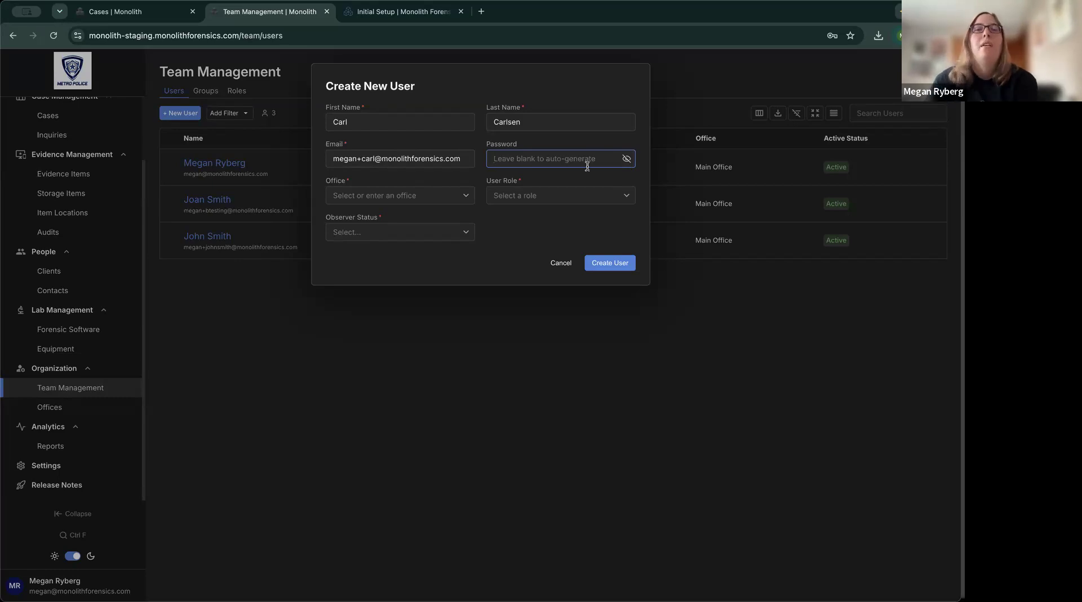
click(475, 180)
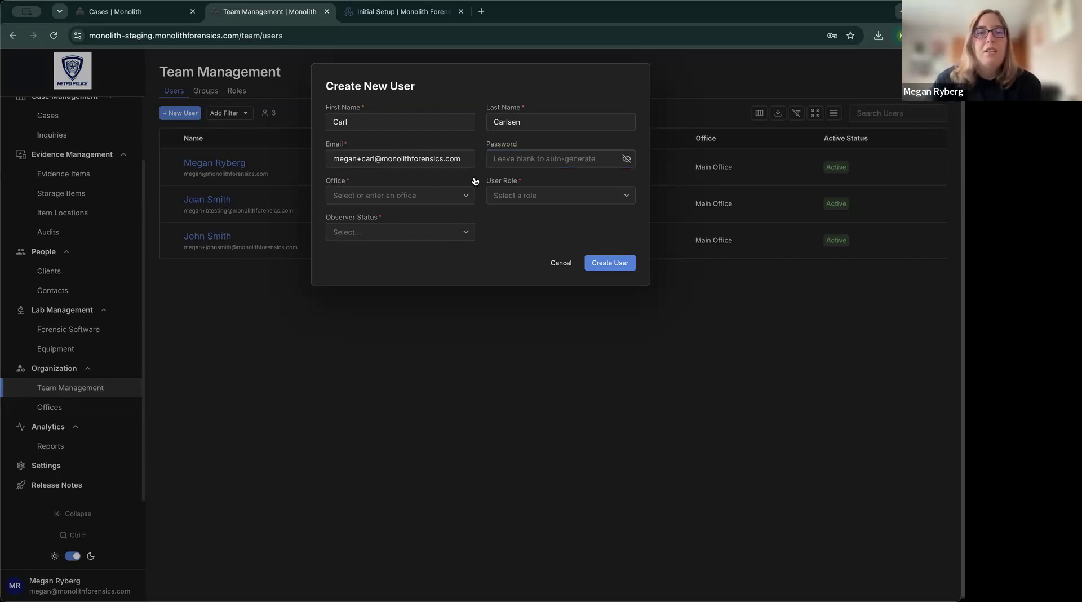
Assign the new user to the Main Office.
click(470, 195)
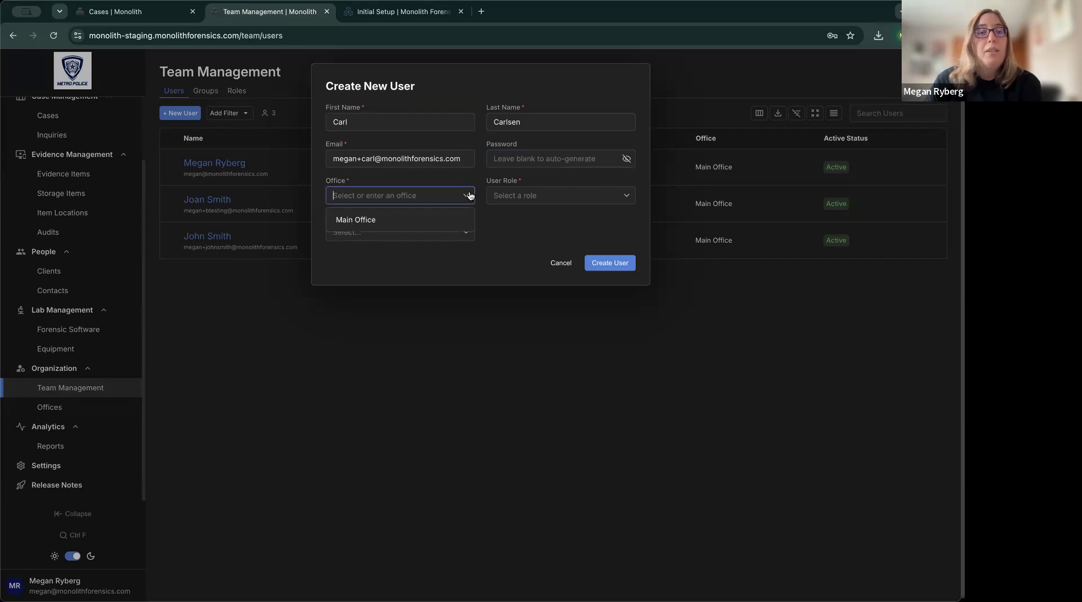
click(399, 224)
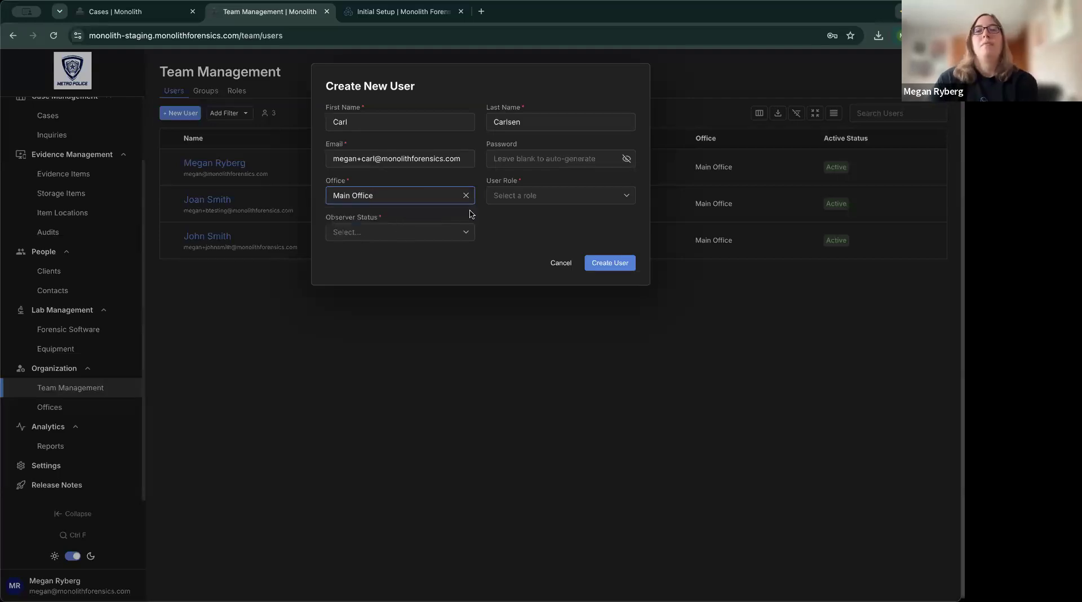
click(585, 196)
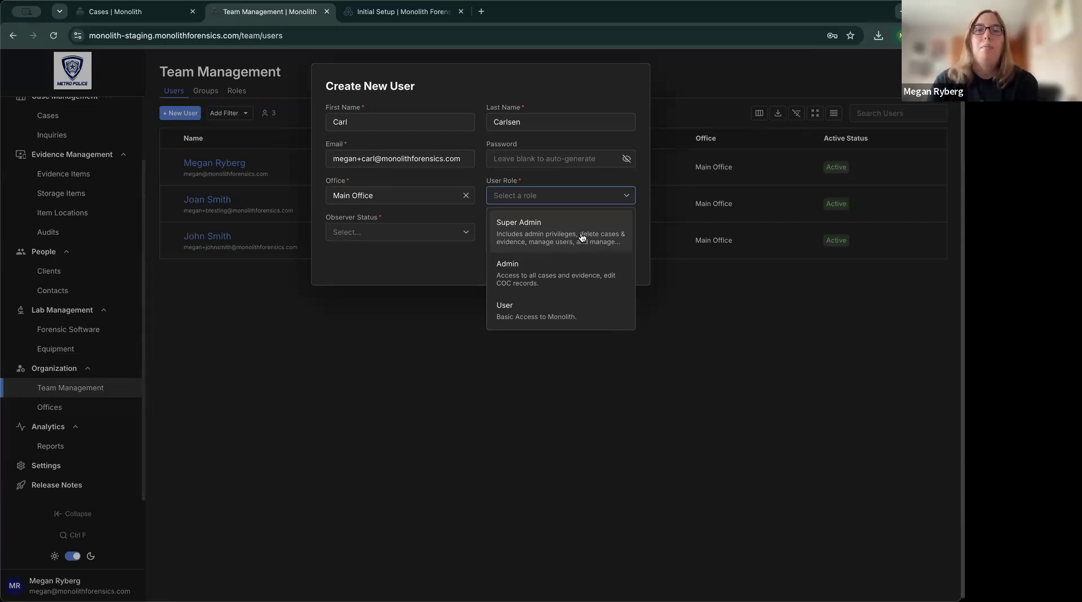
Give the new member the User role and Write Access observer status, and create the account.
click(555, 316)
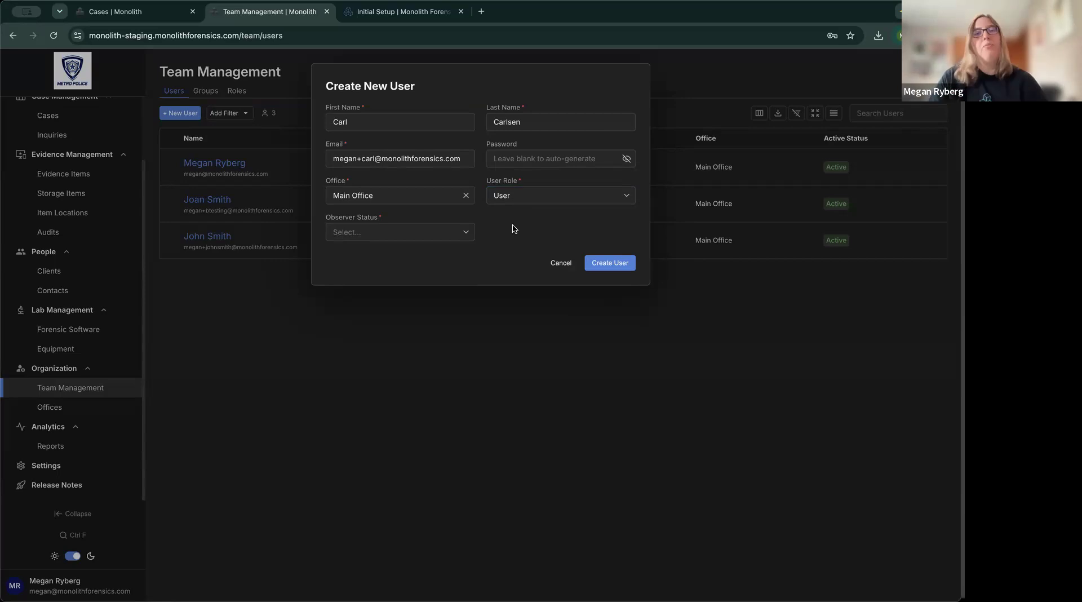
click(466, 237)
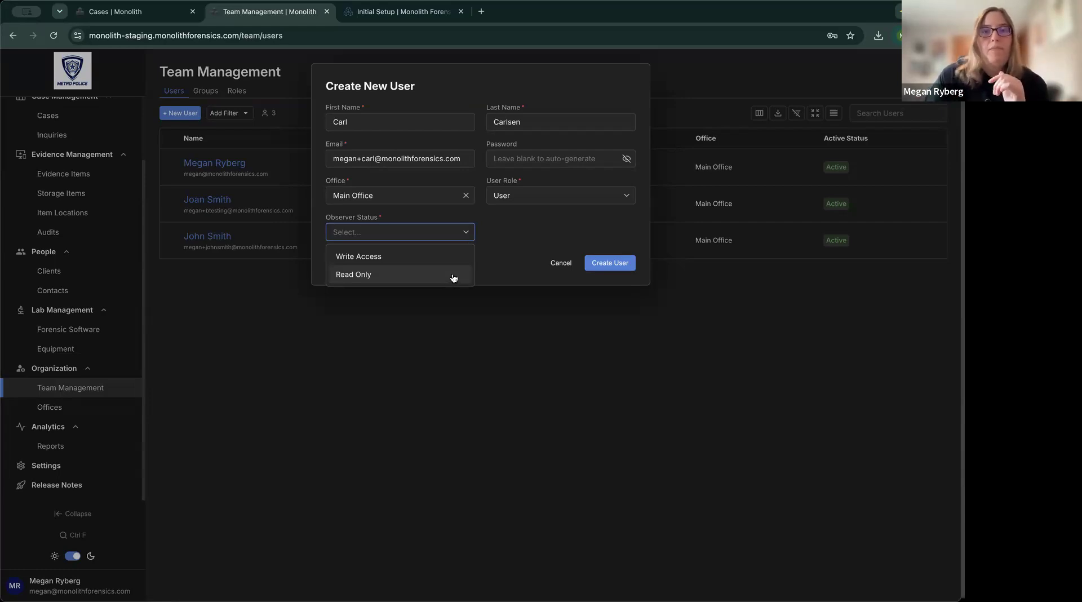
click(429, 260)
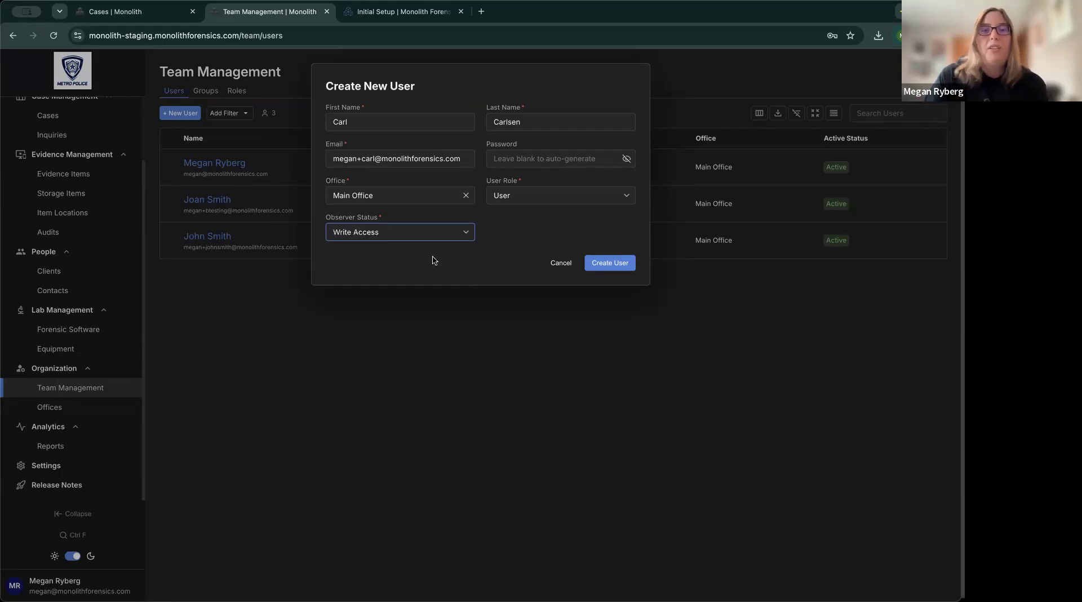
click(618, 266)
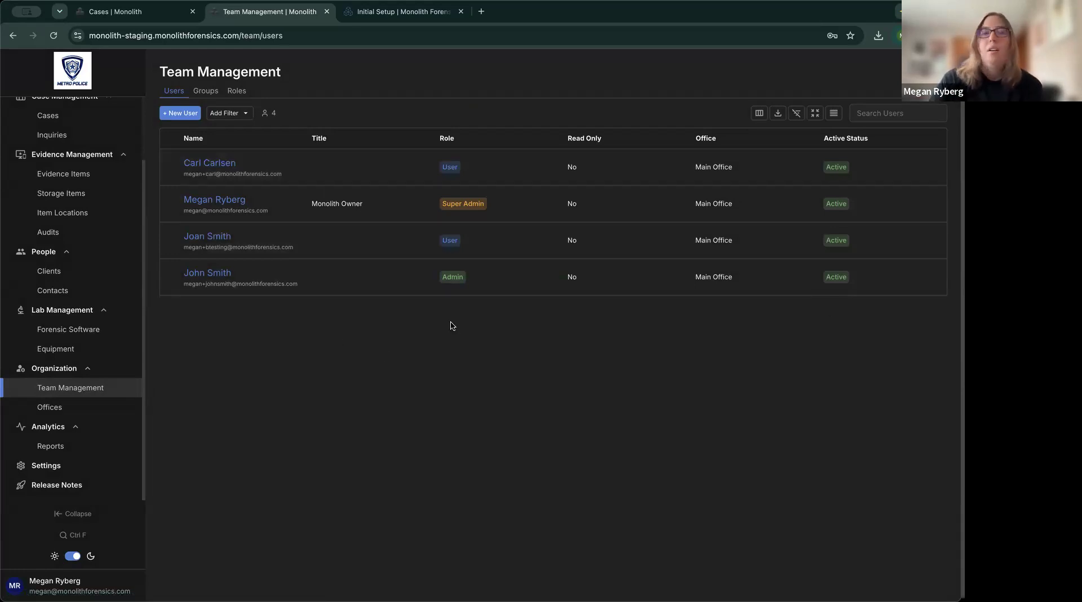
Check the docs' Configure case options section, then open Monolith's Settings.
click(372, 14)
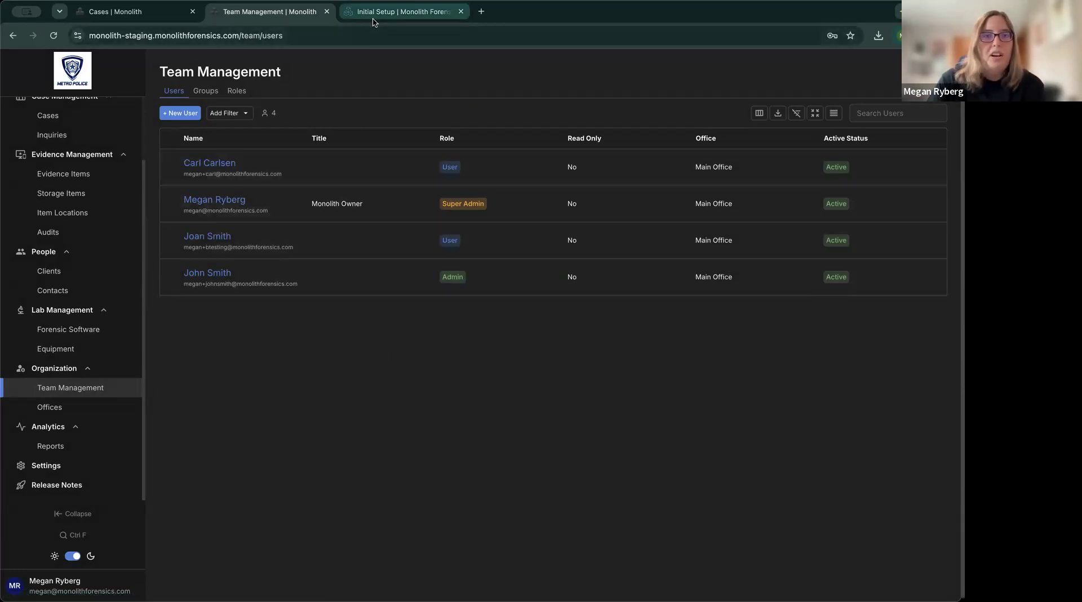
scroll(609, 237, down, 5)
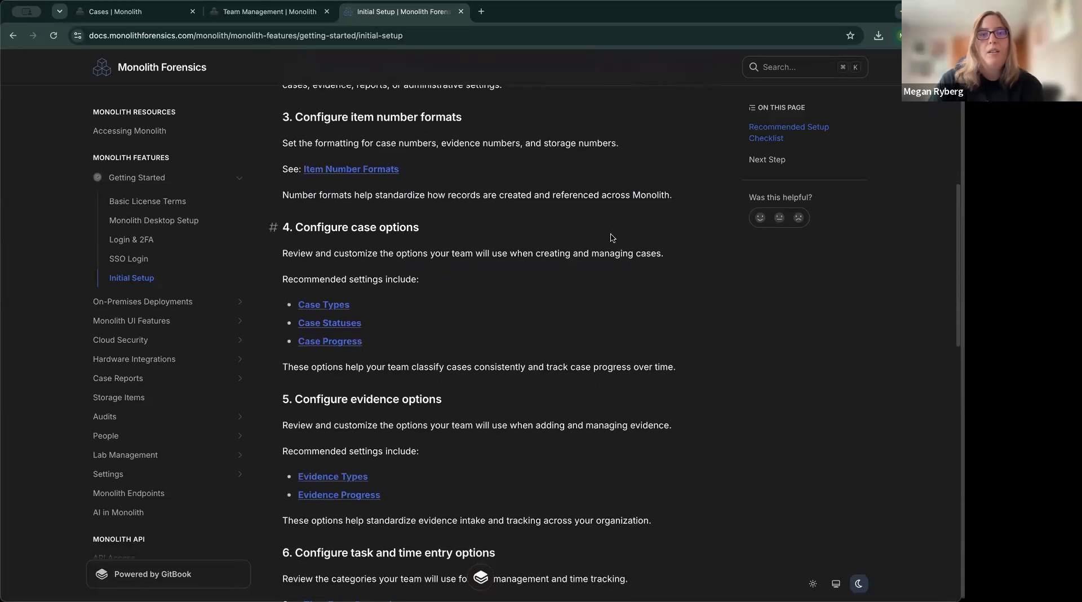
click(288, 19)
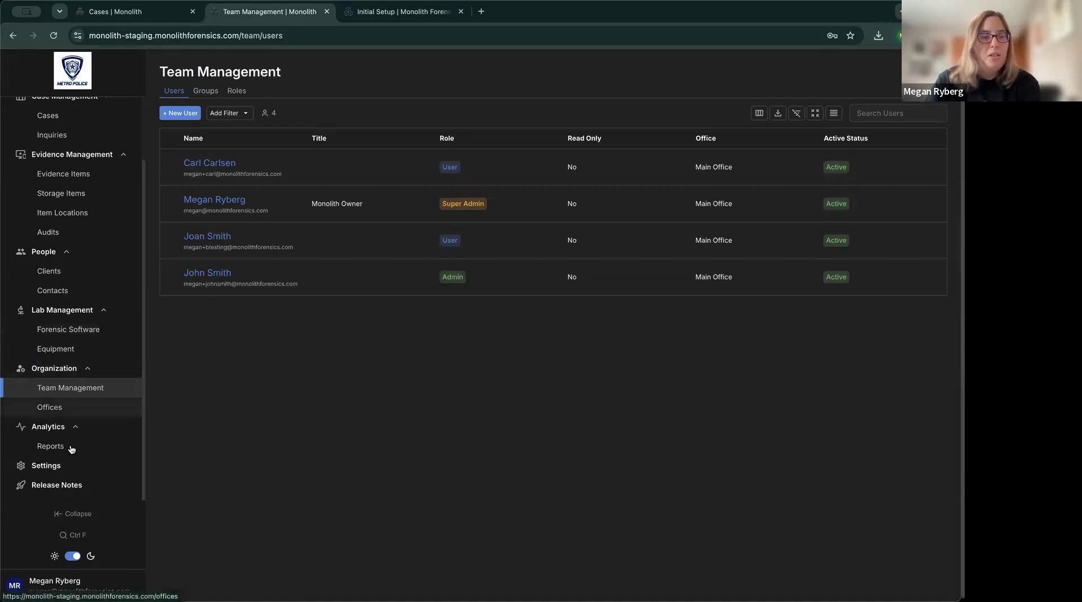
click(66, 468)
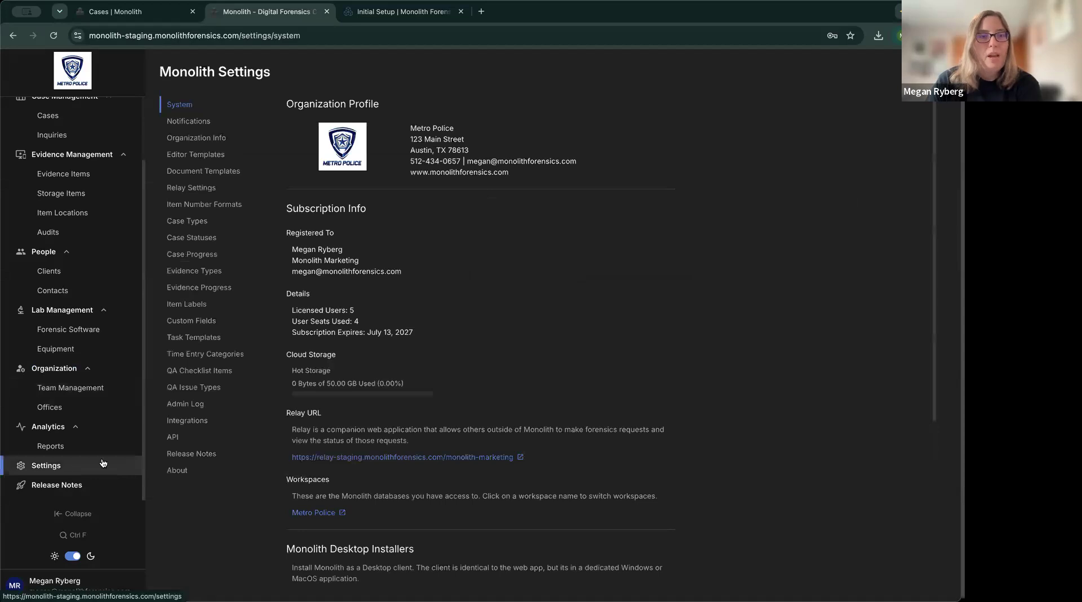
Open Item Number Formats and reset the MF-26-01 case number format.
click(204, 205)
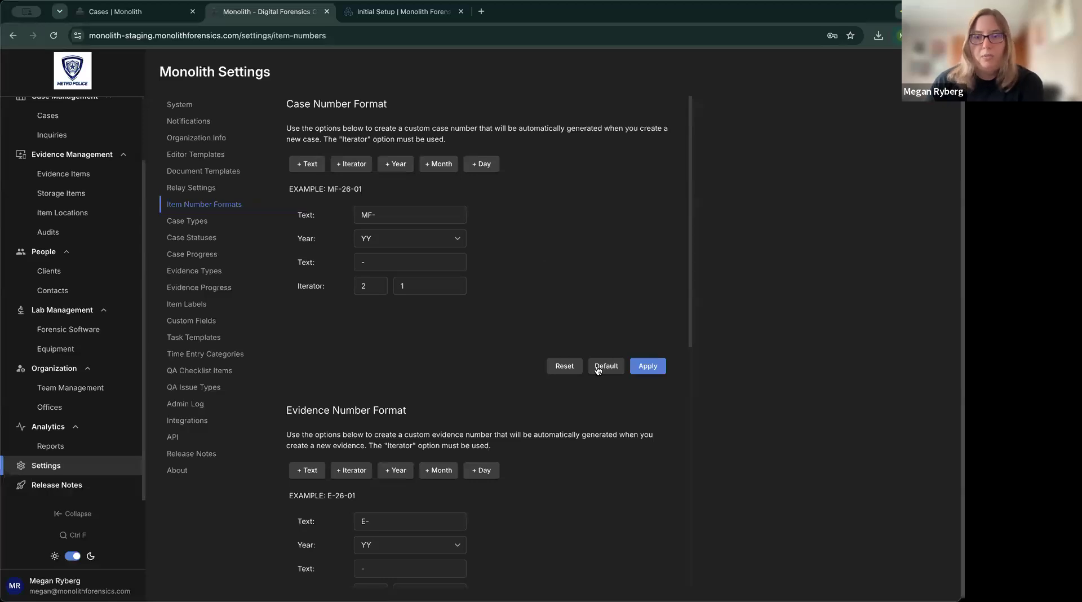
click(558, 367)
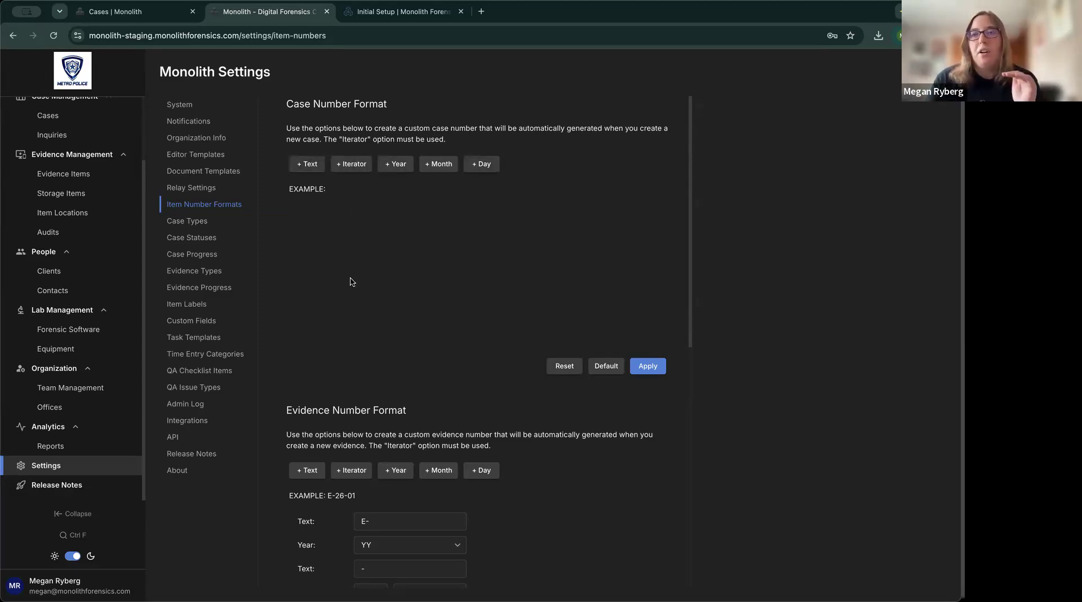
Add Text, Year, Text and Iterator parts to the case number format.
click(314, 171)
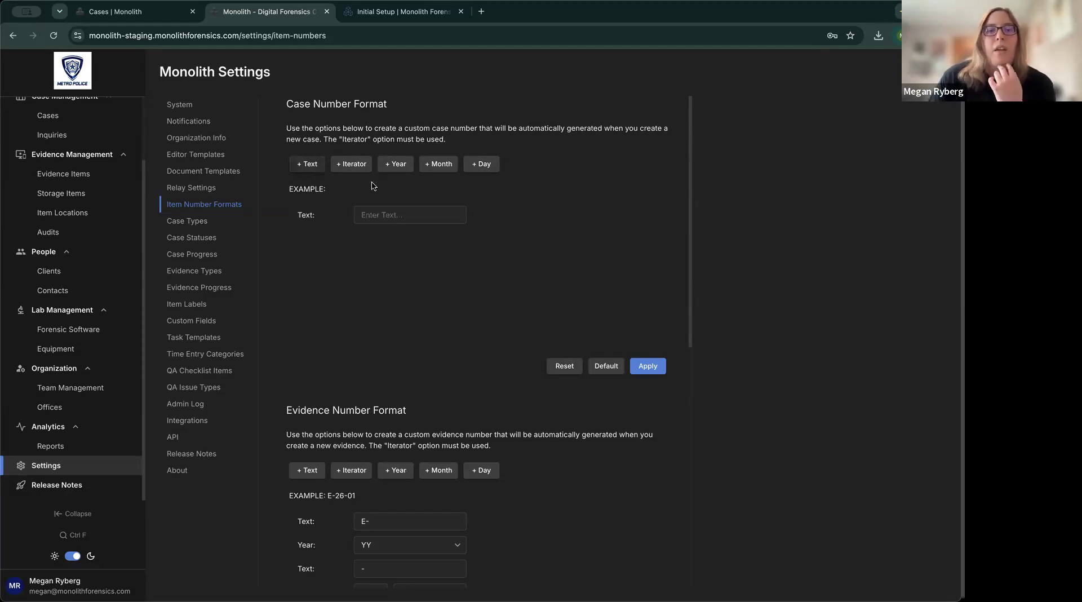
click(400, 171)
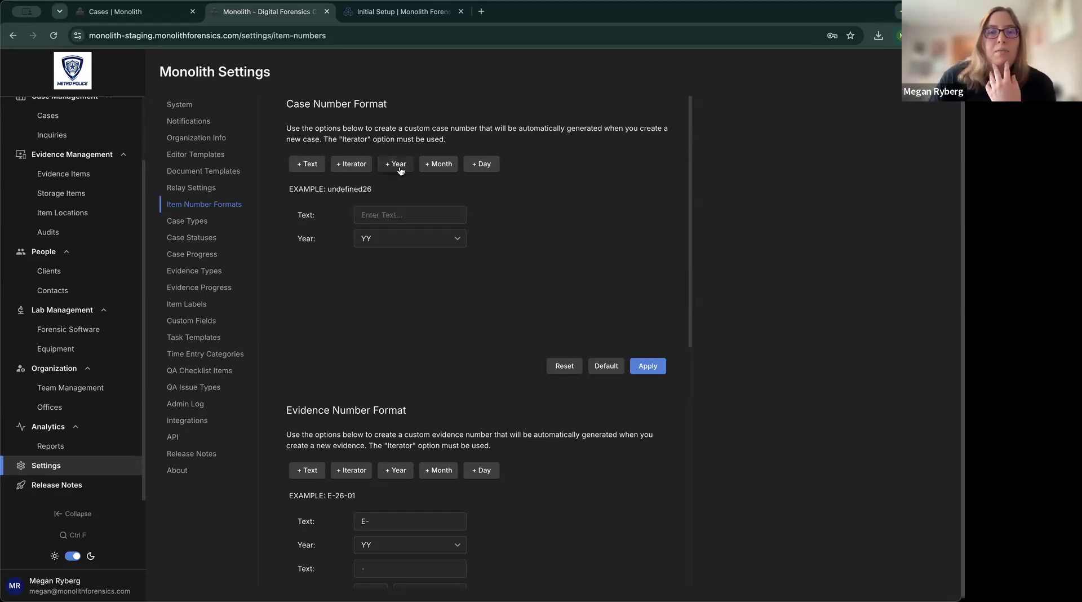
click(311, 166)
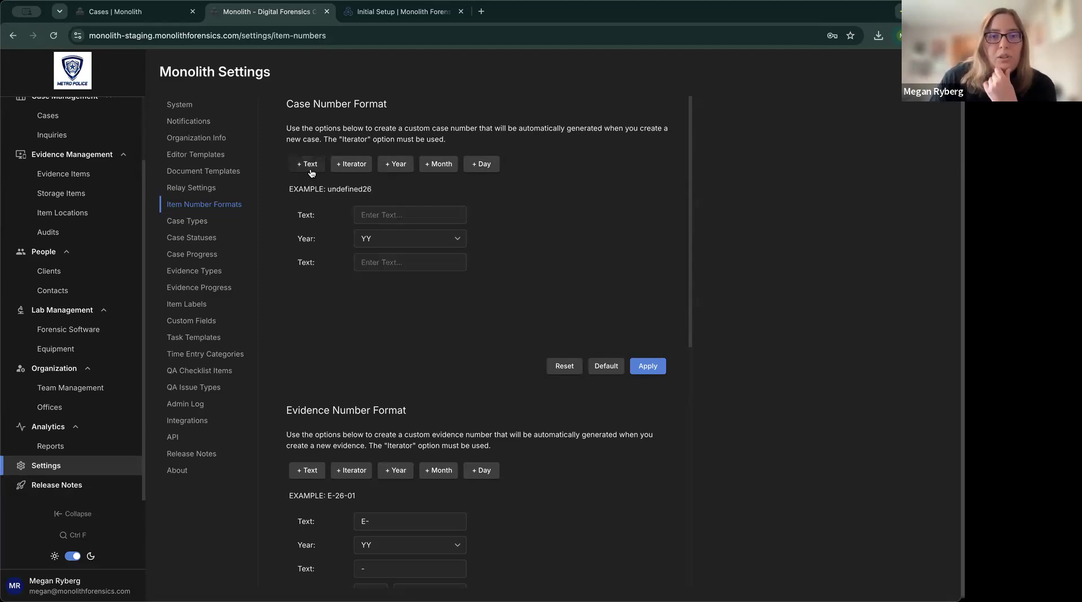
click(356, 169)
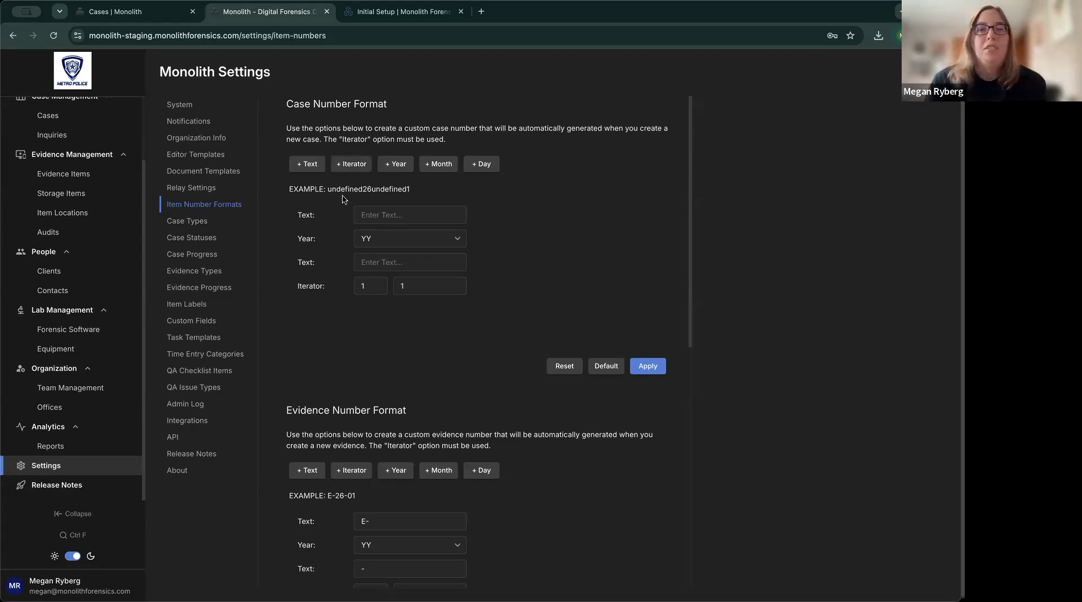
double_click(384, 188)
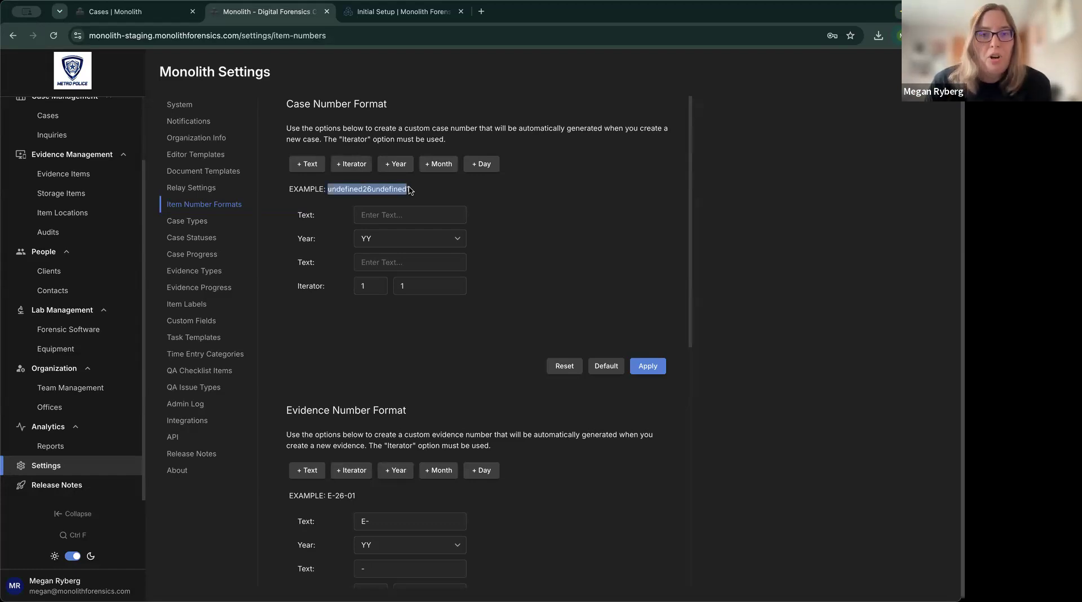
click(419, 192)
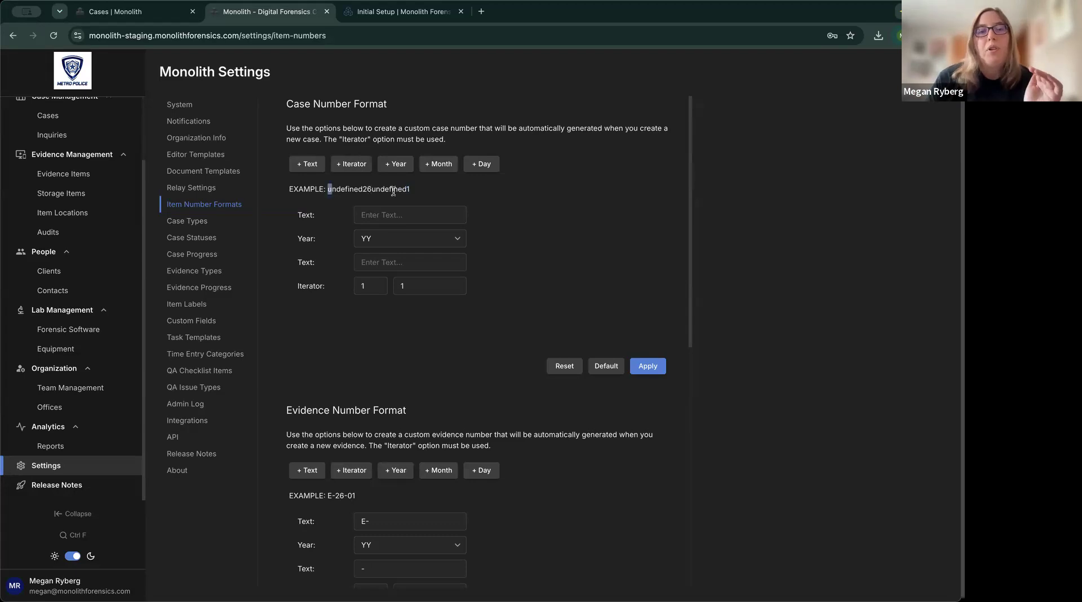
double_click(393, 189)
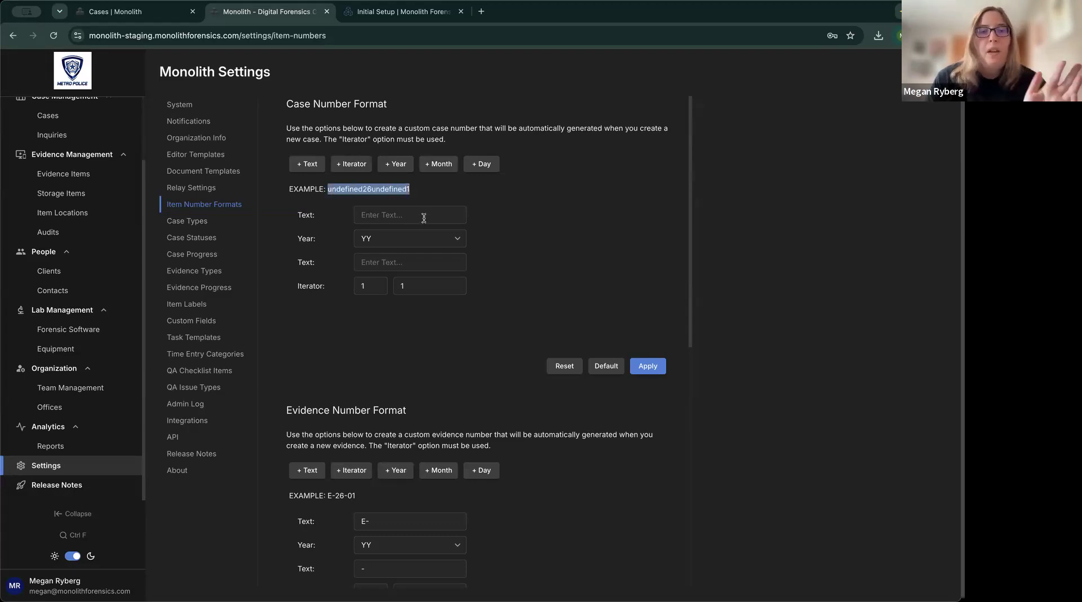
click(424, 218)
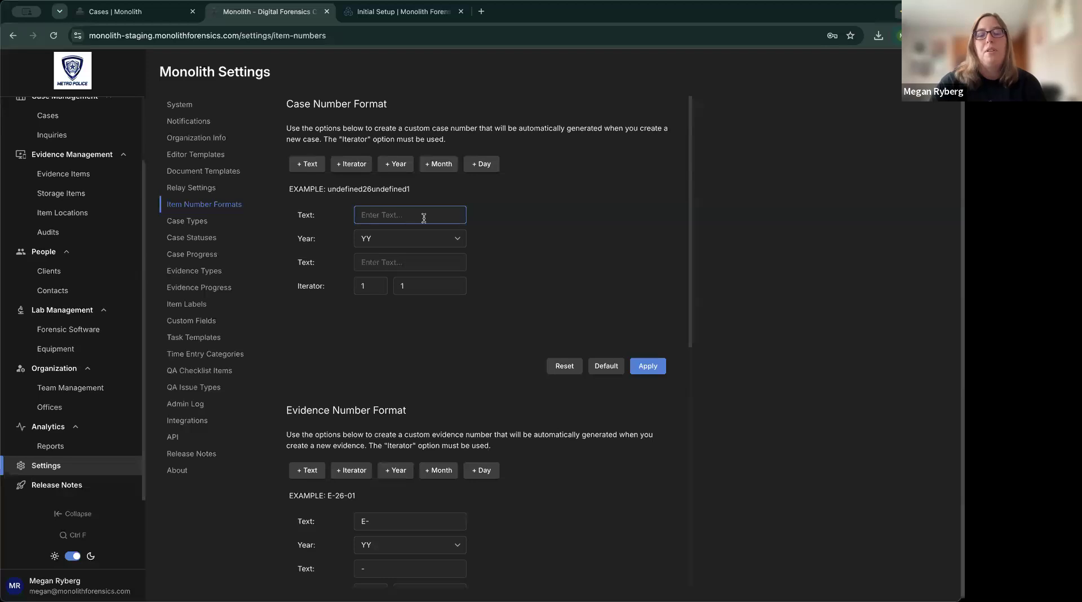
Enter the MP- prefix, switch the year to YYYY, and add a '-' separator.
text(M)
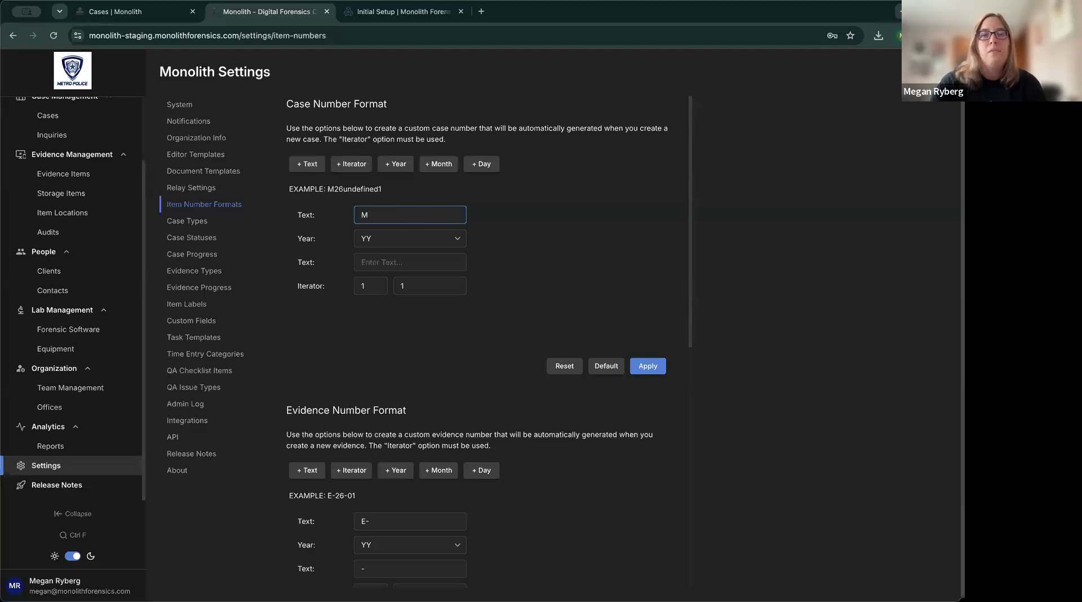
text(P)
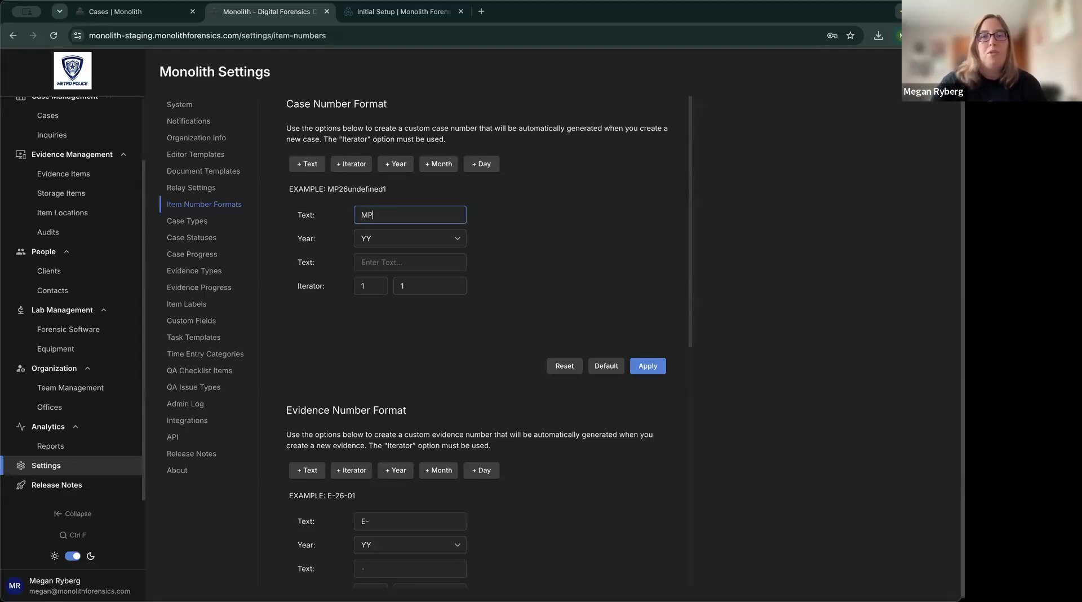
text(-)
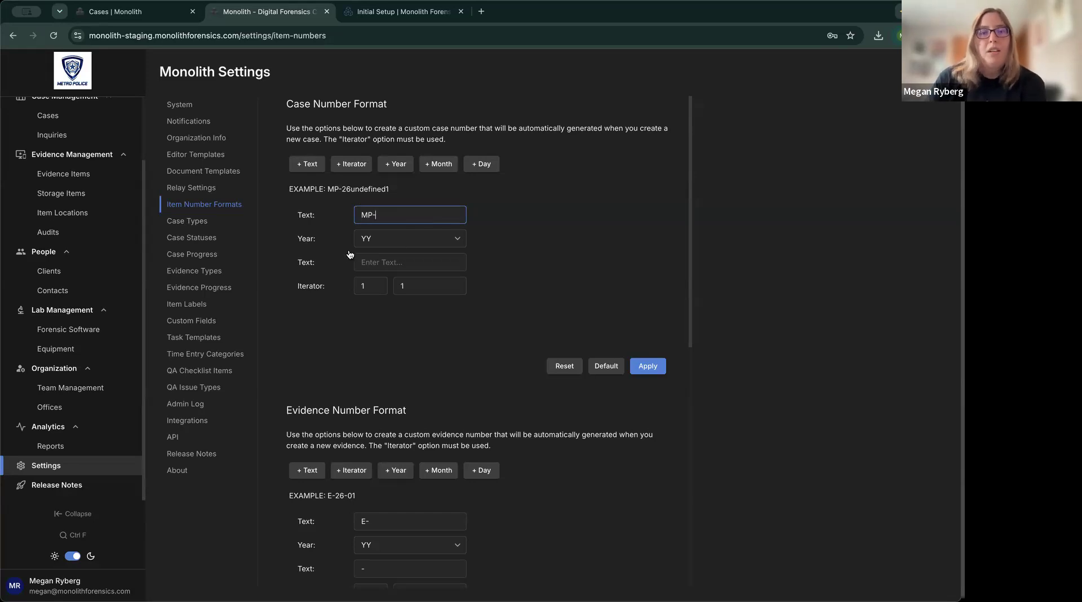
click(417, 244)
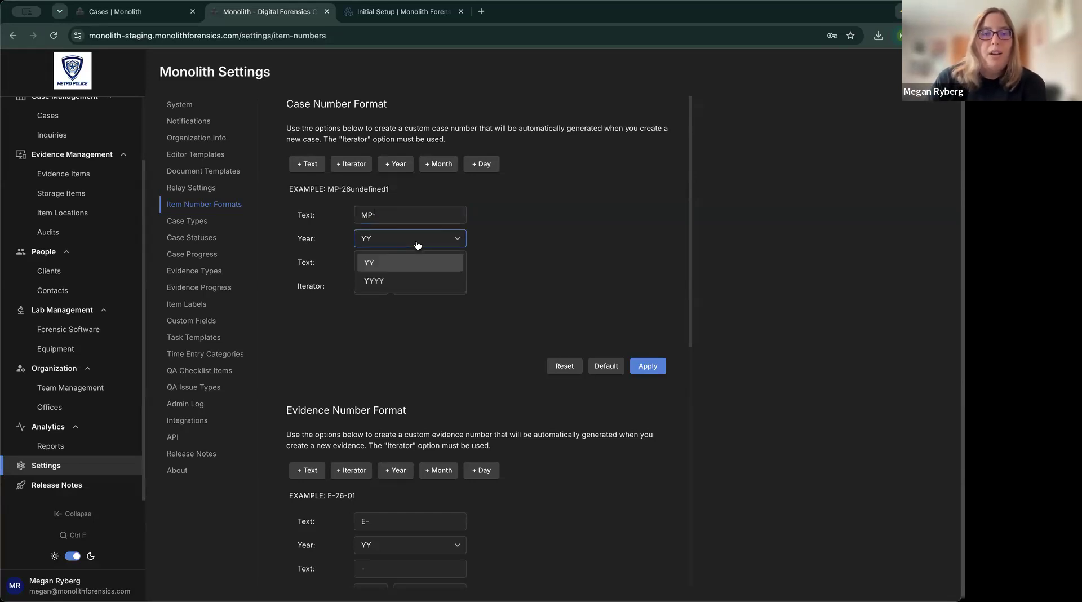
click(398, 286)
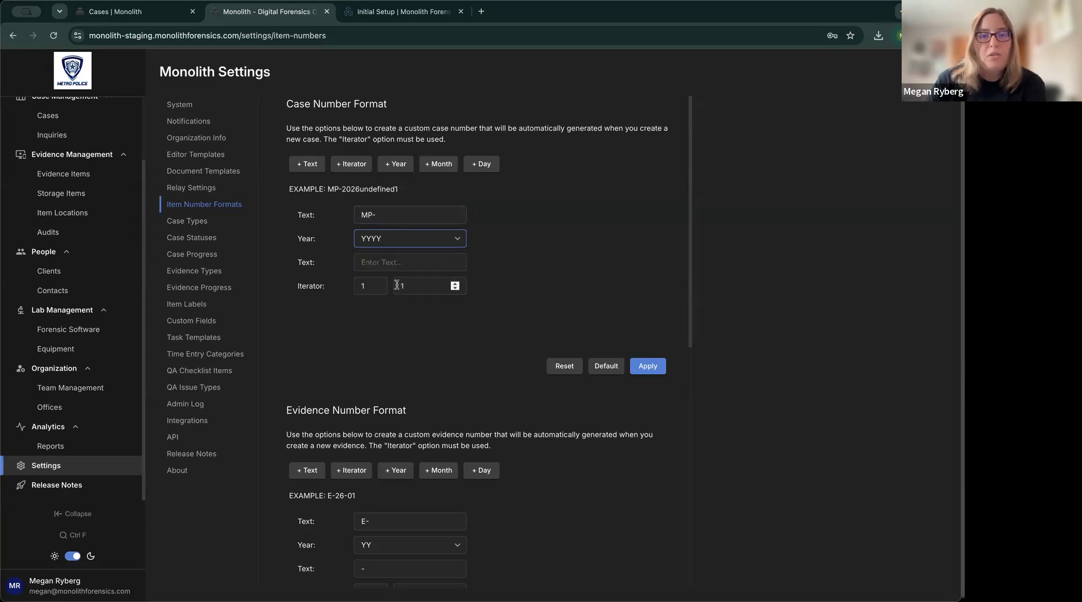
click(408, 263)
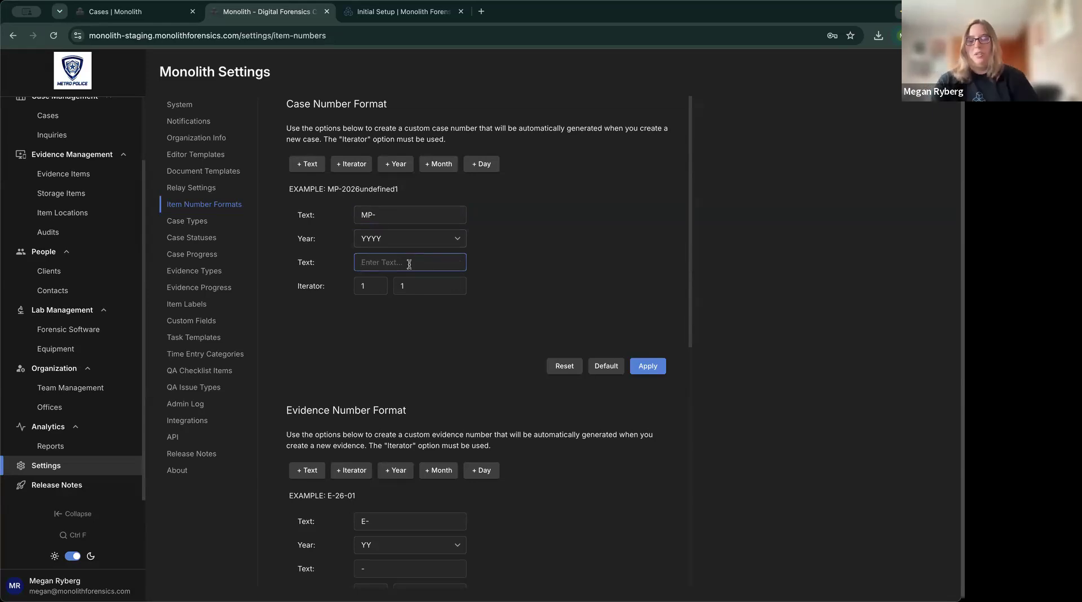
text(-)
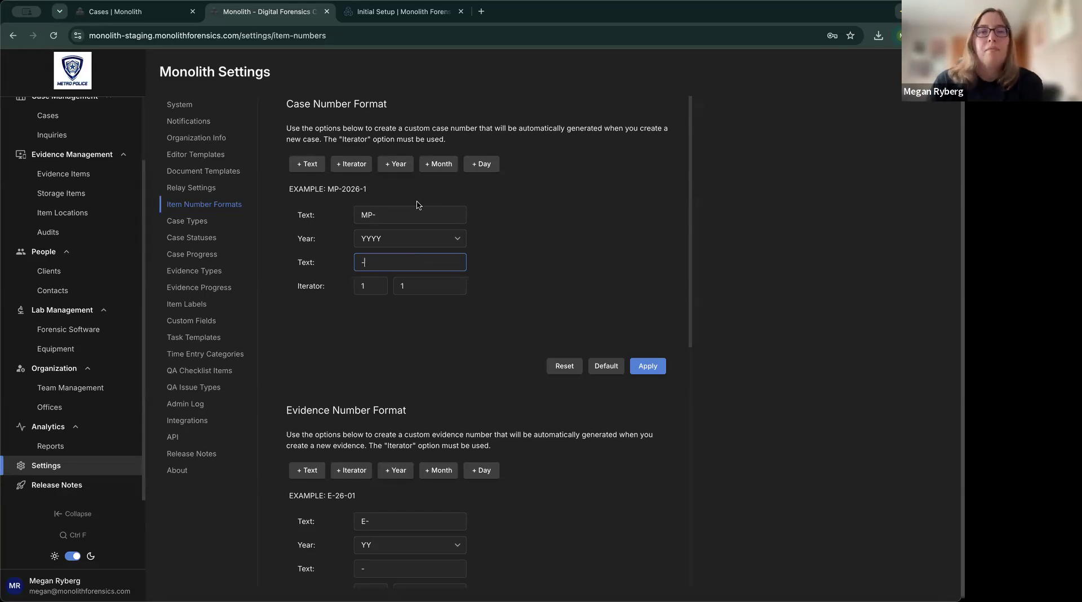
Pad the iterator to three digits, giving MP-2026-001, and apply the format.
key(Tab)
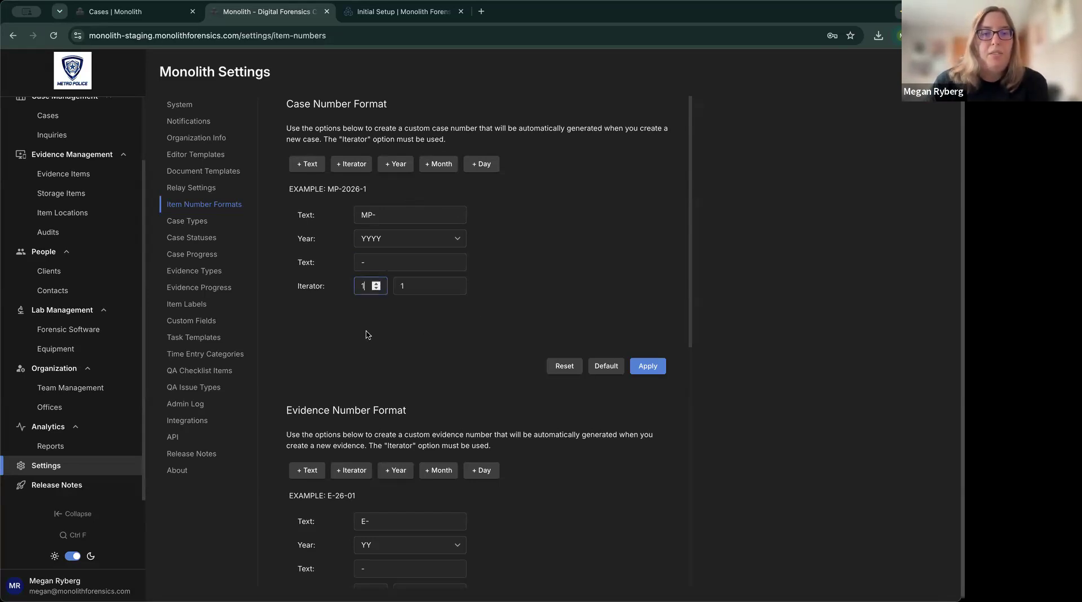
click(377, 284)
click(377, 284)
double_click(369, 188)
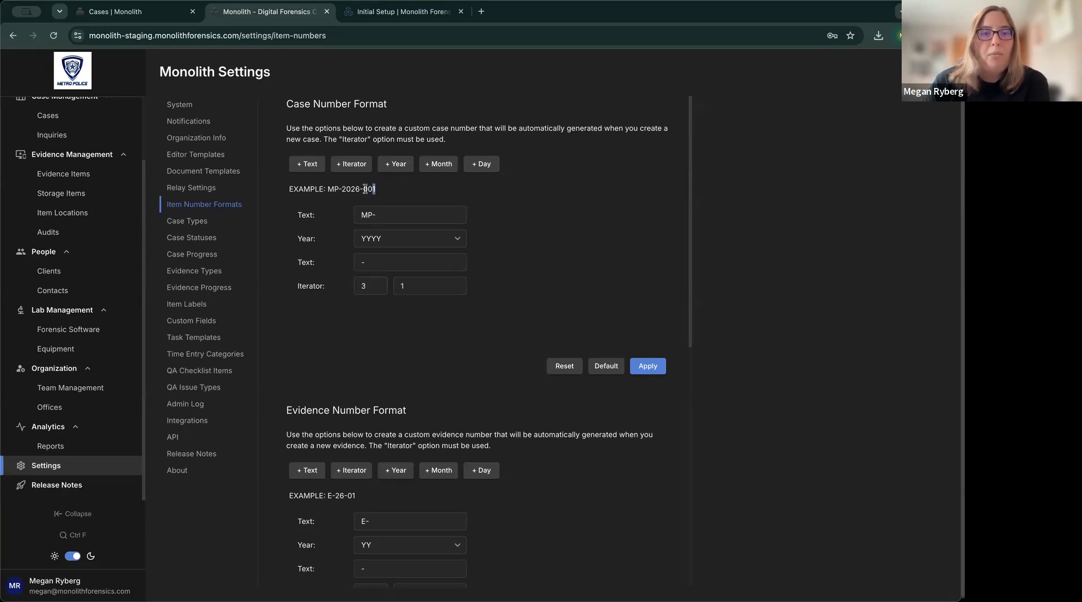
click(415, 337)
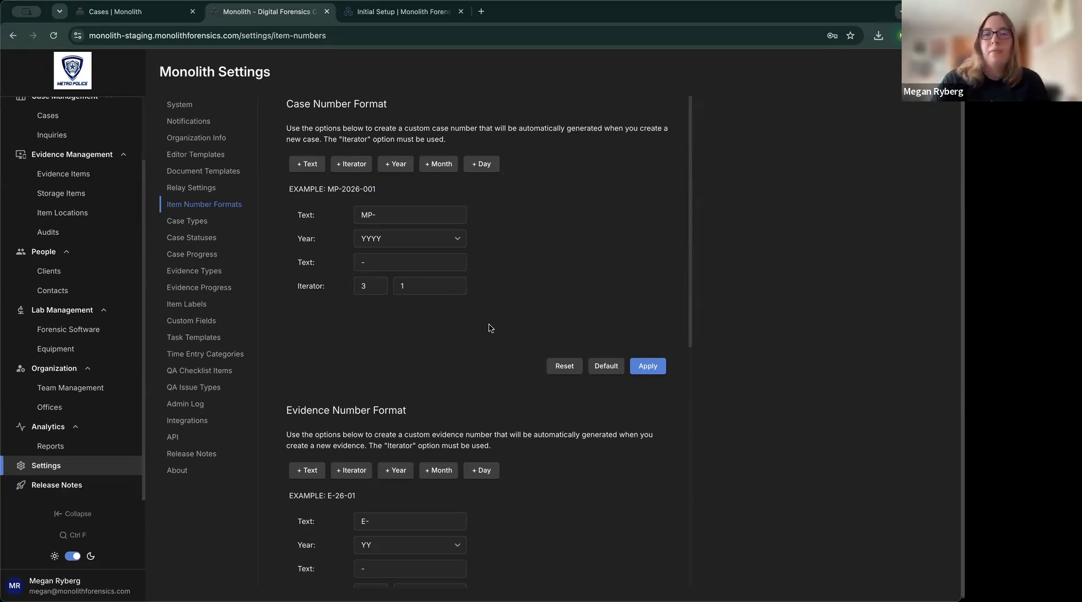
click(648, 366)
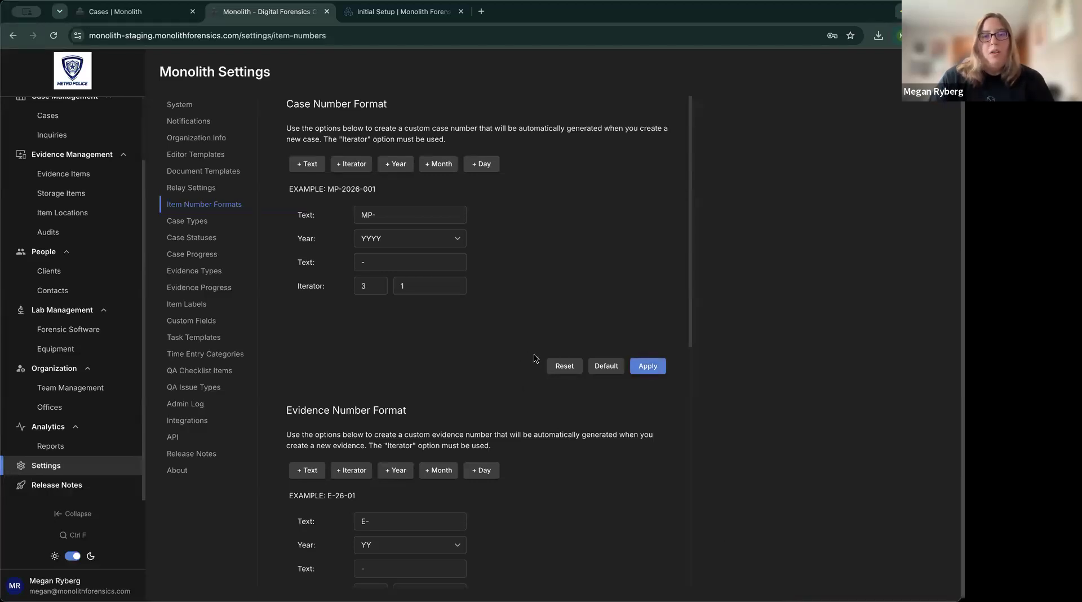
scroll(611, 360, down, 3)
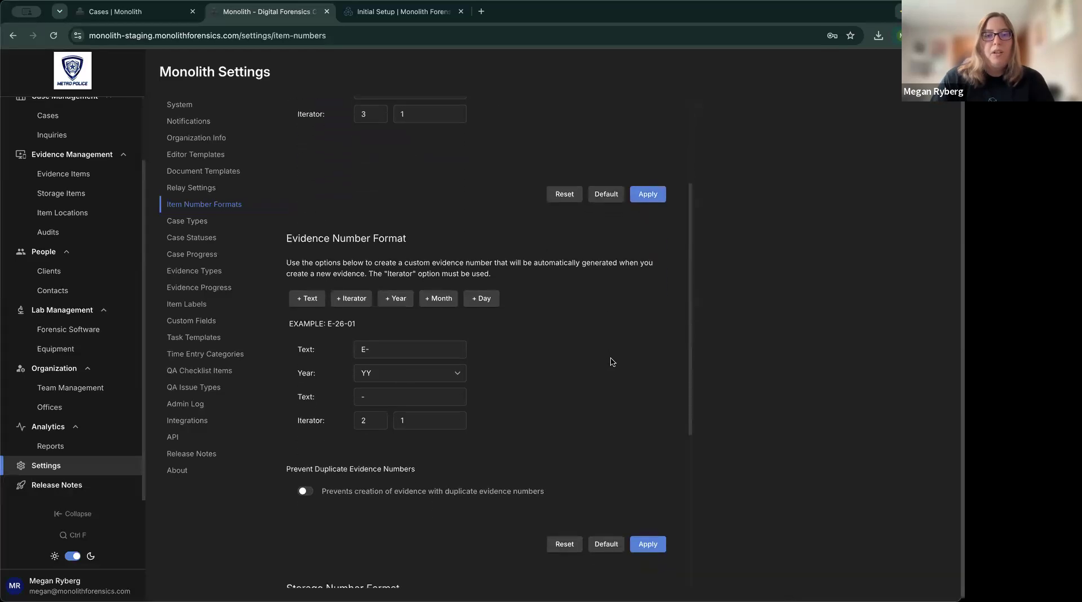
scroll(612, 362, down, 2)
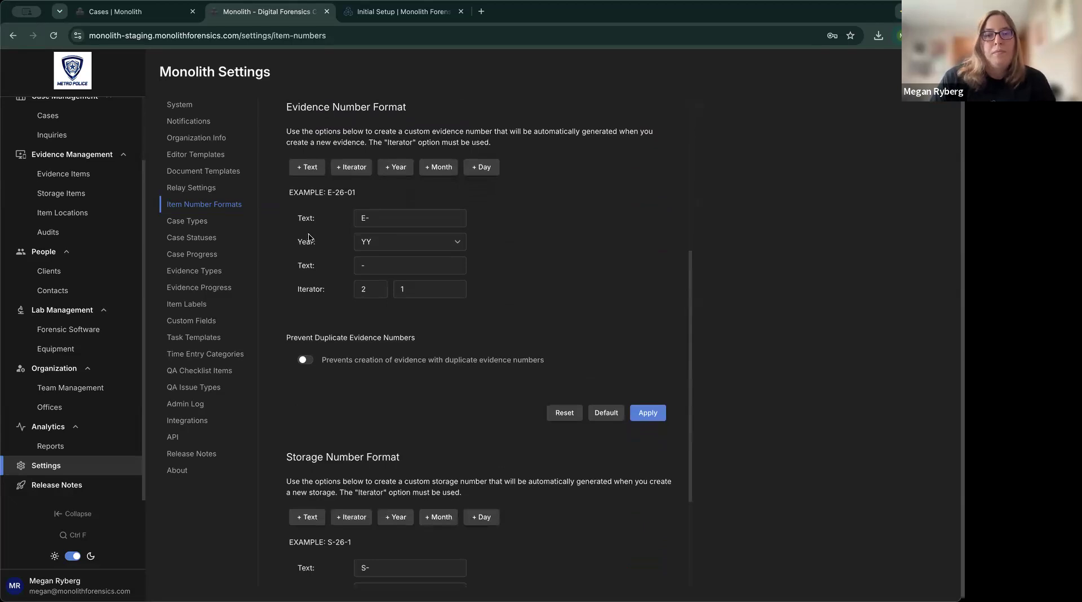
Set the evidence number format to EVI- prefix, YYYY year and a three-digit counter.
click(366, 217)
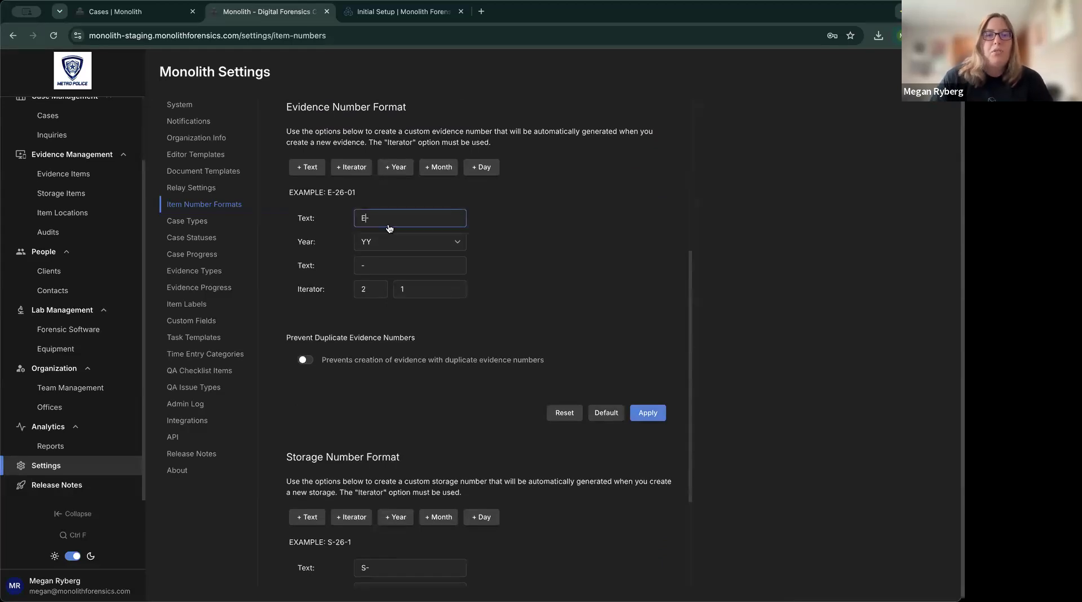
text(VI)
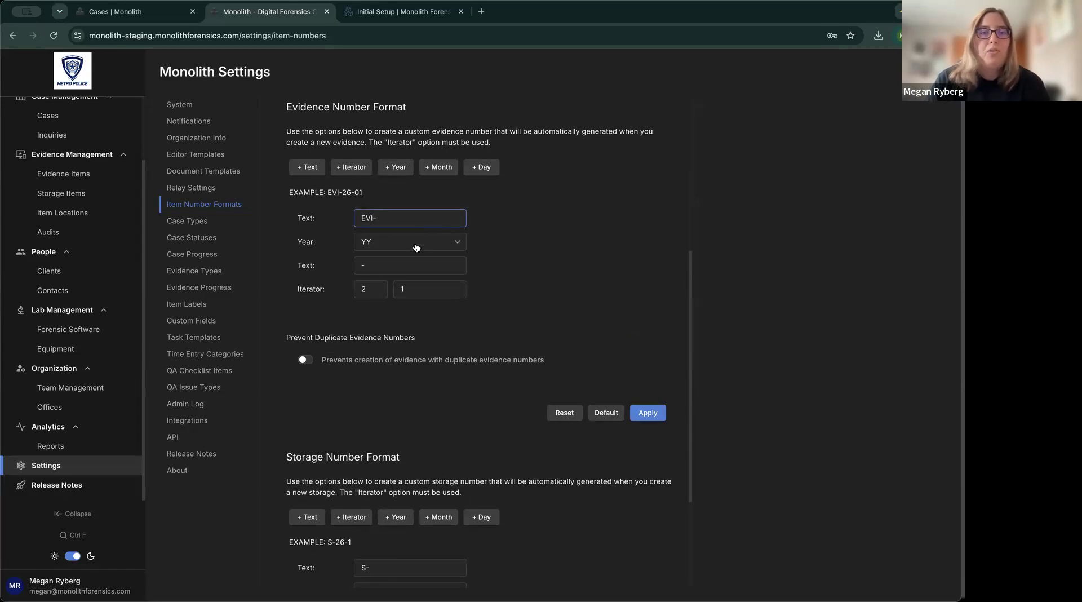
click(415, 247)
click(407, 285)
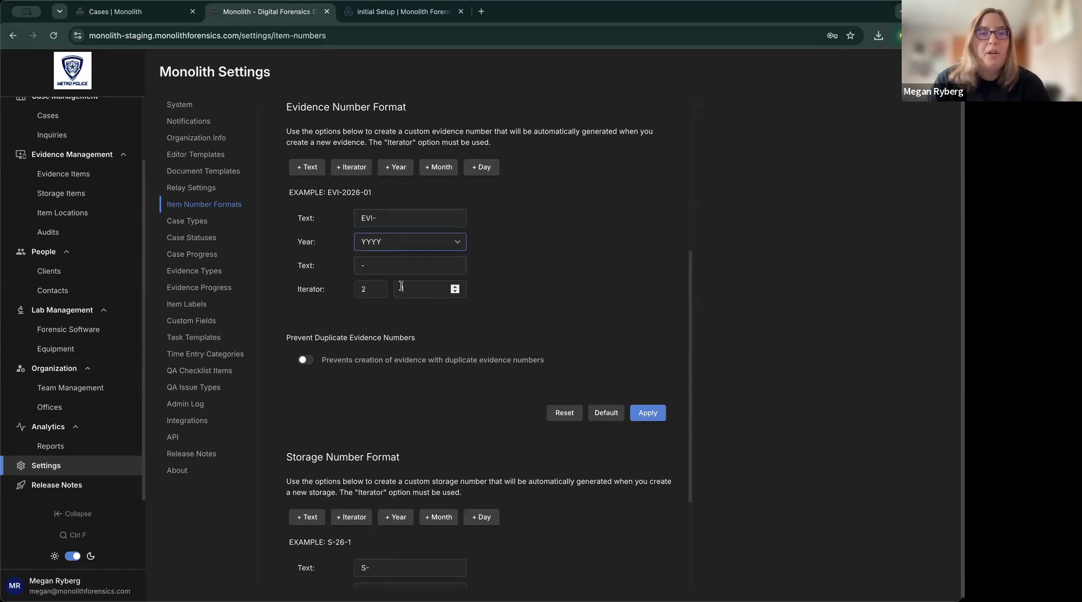
click(375, 287)
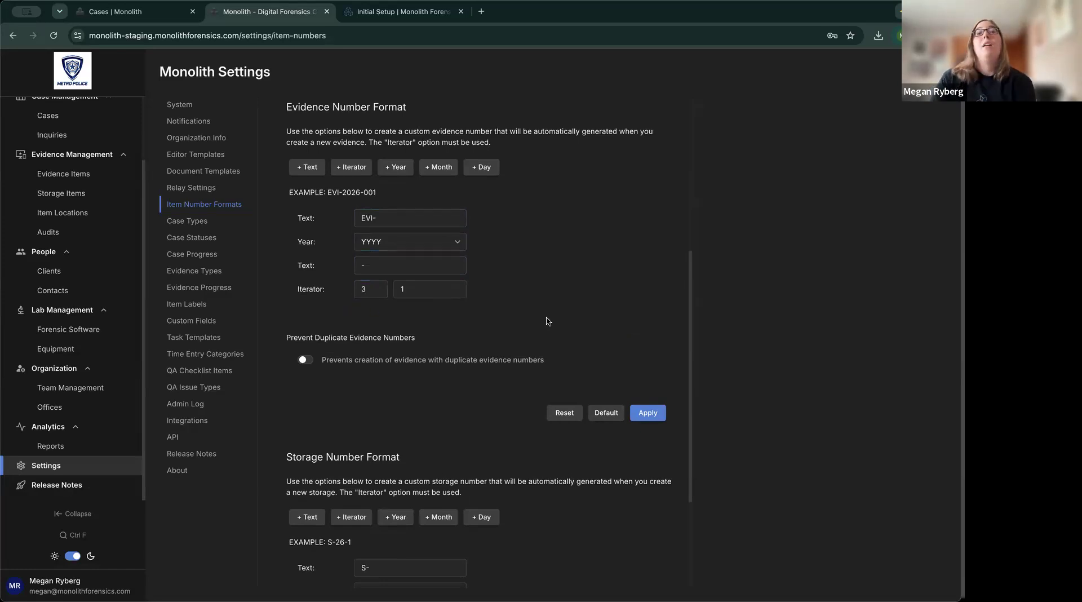
scroll(551, 319, down, 1)
Turn on Prevent Duplicate Evidence Numbers and apply the EVI-2026-001 format.
scroll(551, 319, up, 1)
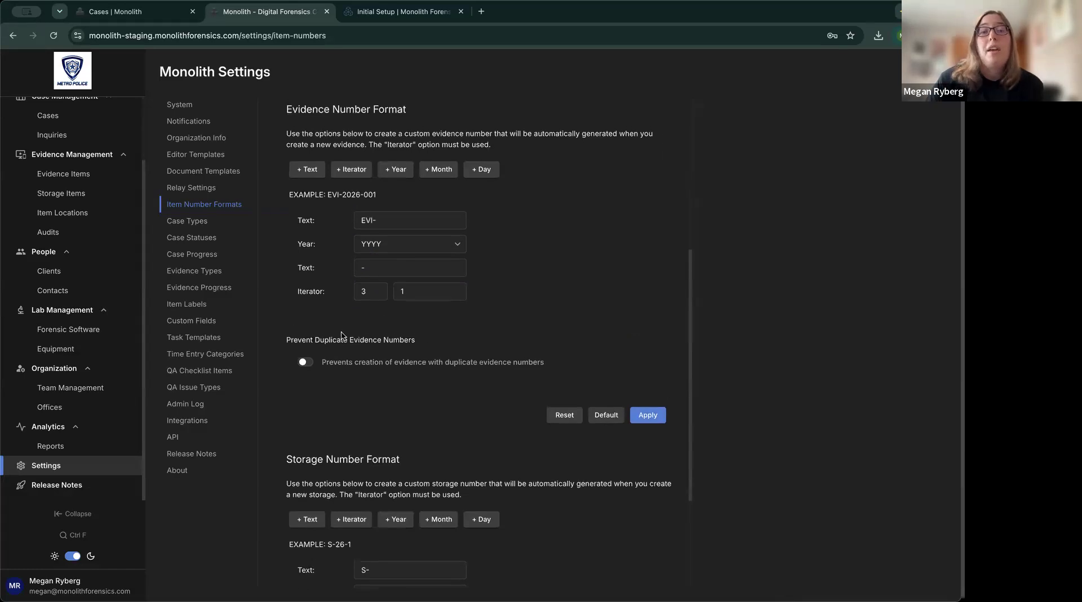
drag(287, 337, 431, 342)
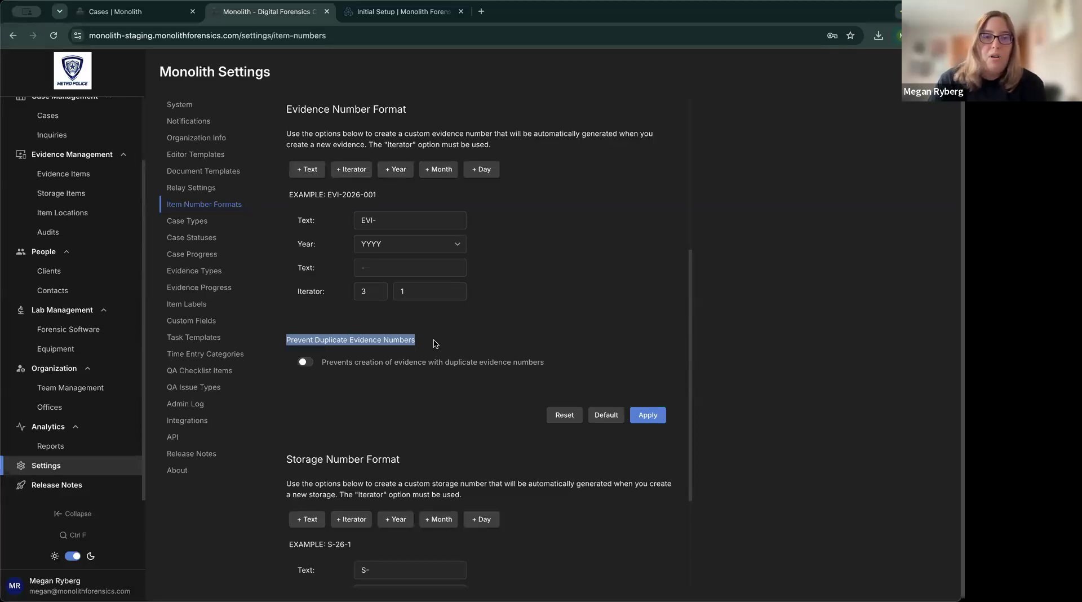
click(436, 343)
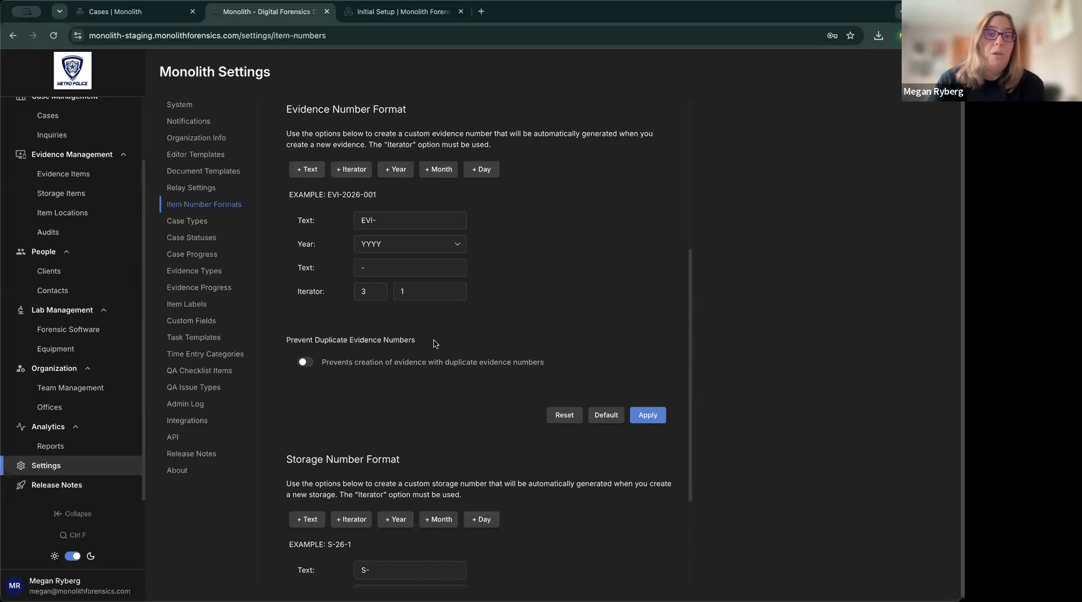
click(307, 363)
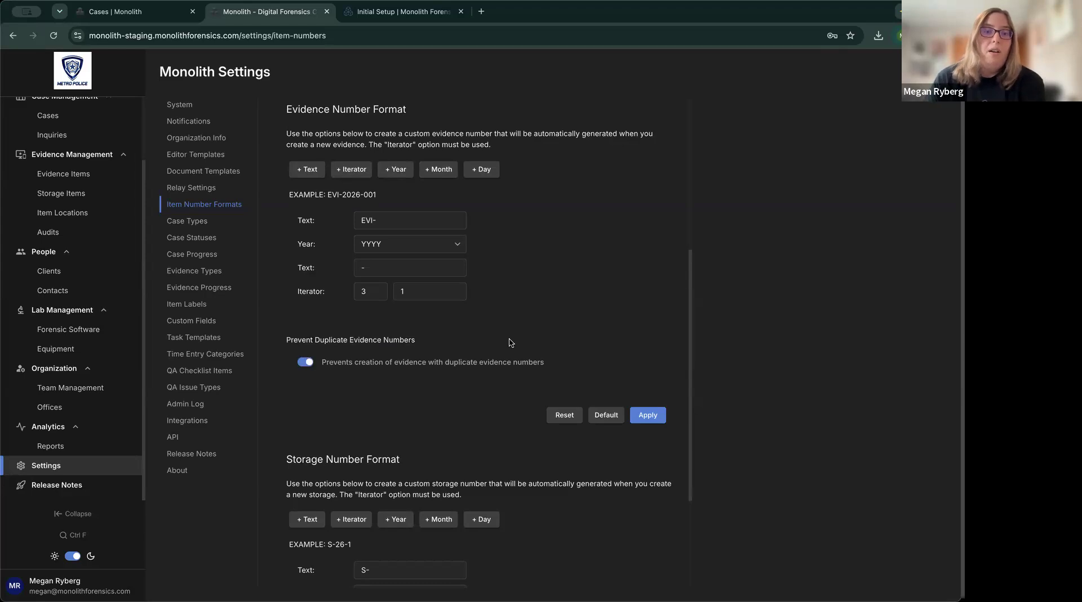
scroll(523, 348, down, 1)
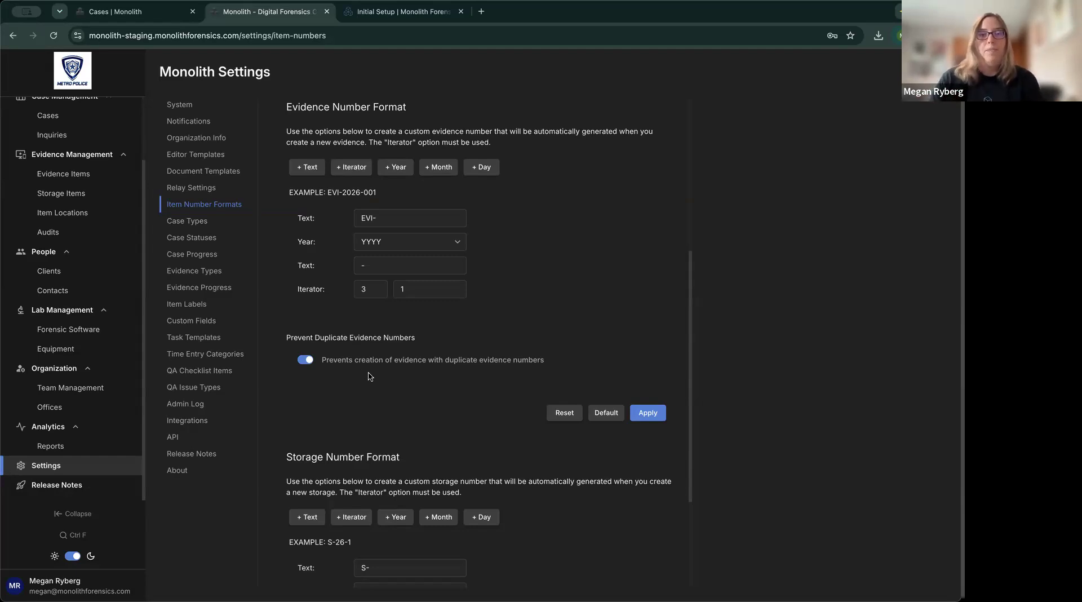
click(654, 416)
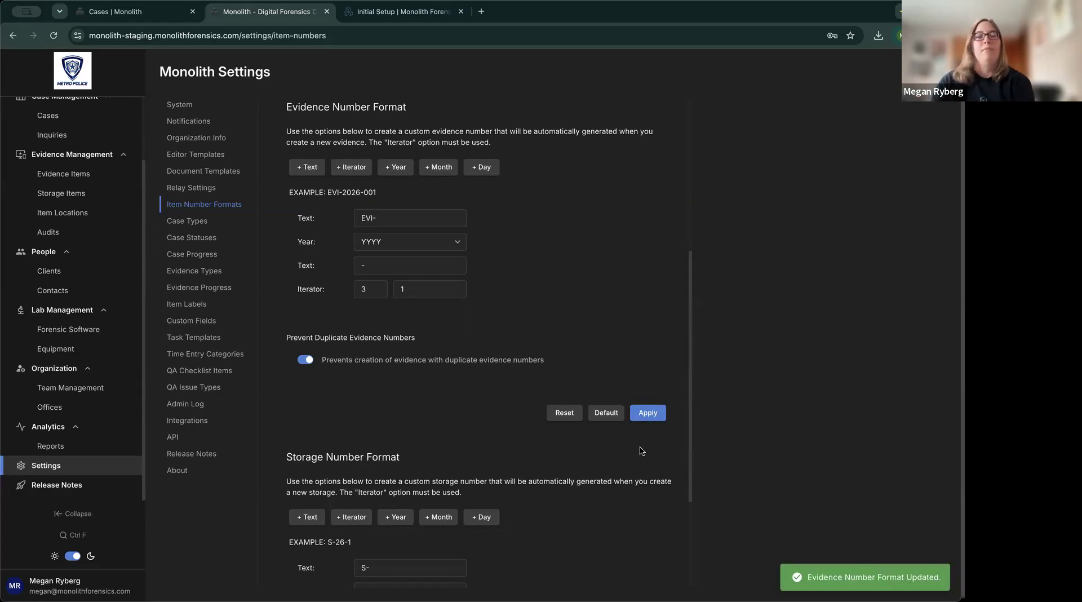
scroll(641, 458, down, 5)
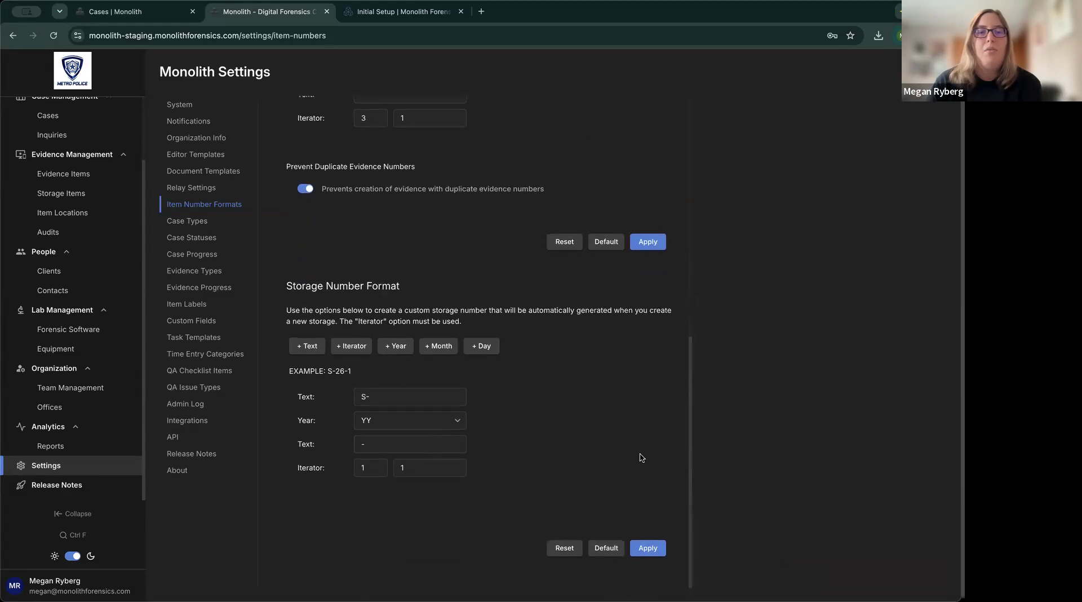
Change the storage prefix to STG- with a YYYY year and three-digit counter, and apply.
click(374, 402)
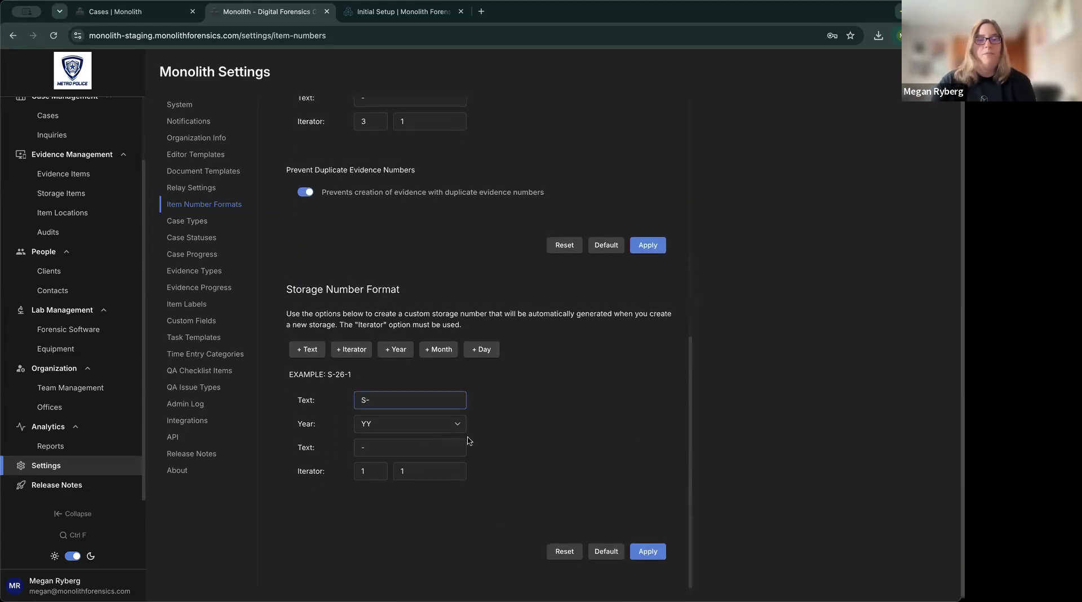
text(TG)
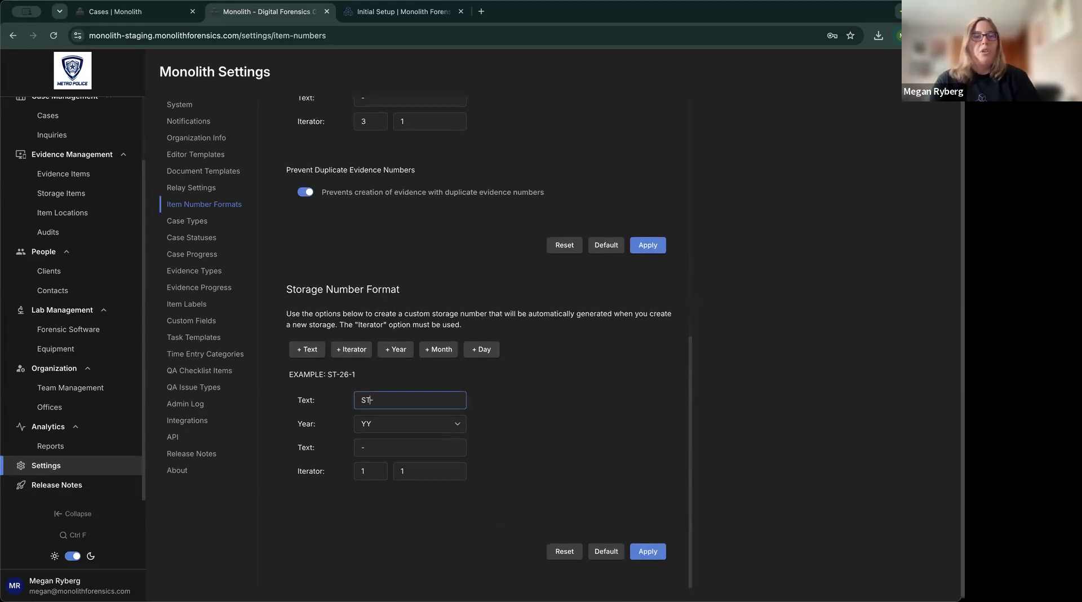
click(454, 424)
click(433, 471)
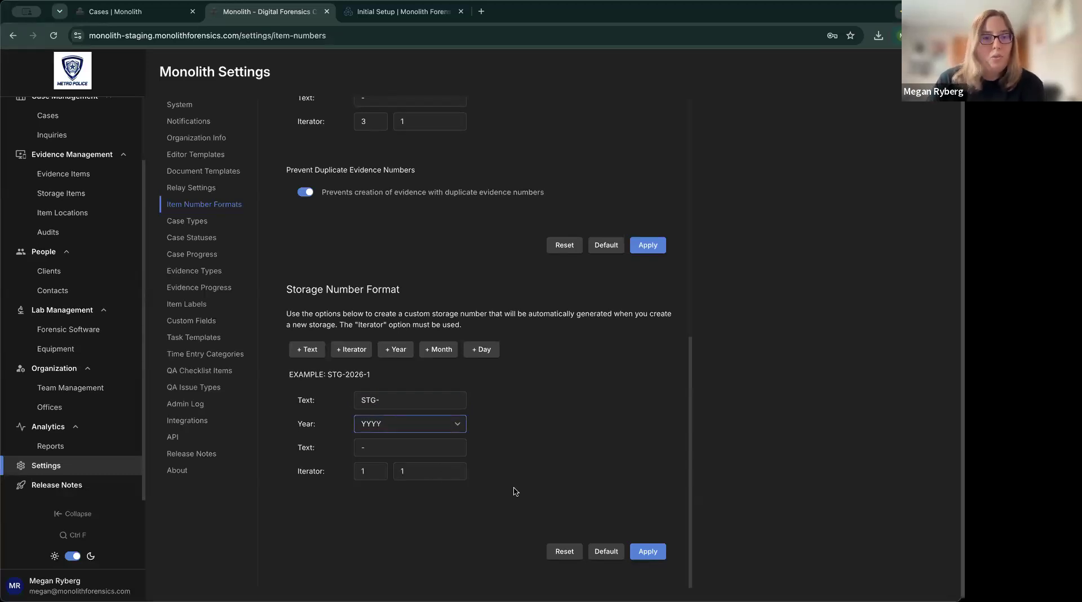
click(375, 468)
click(376, 469)
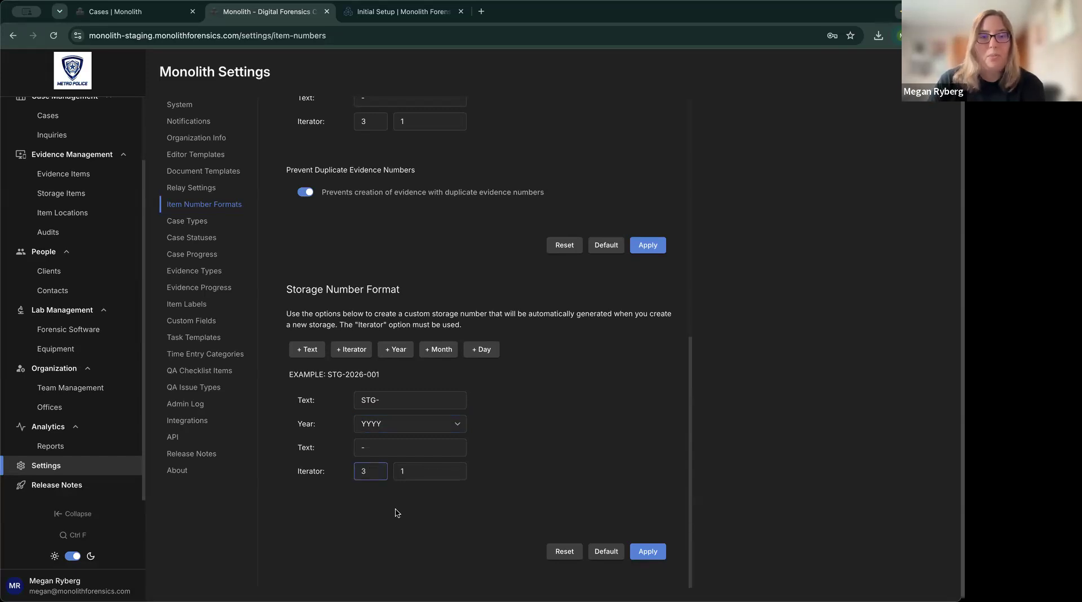
click(656, 550)
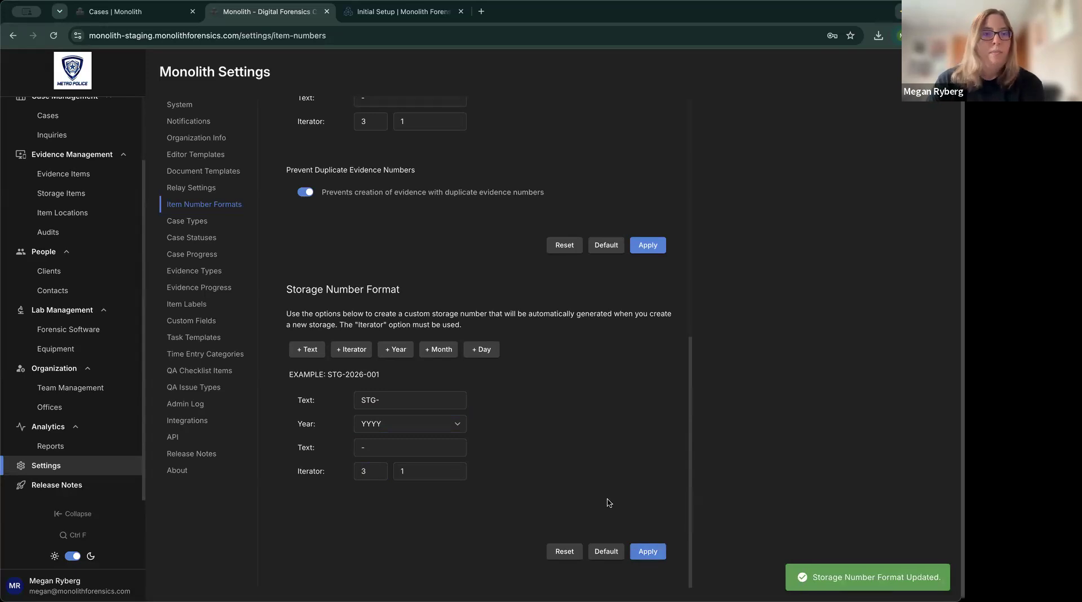
scroll(609, 501, up, 8)
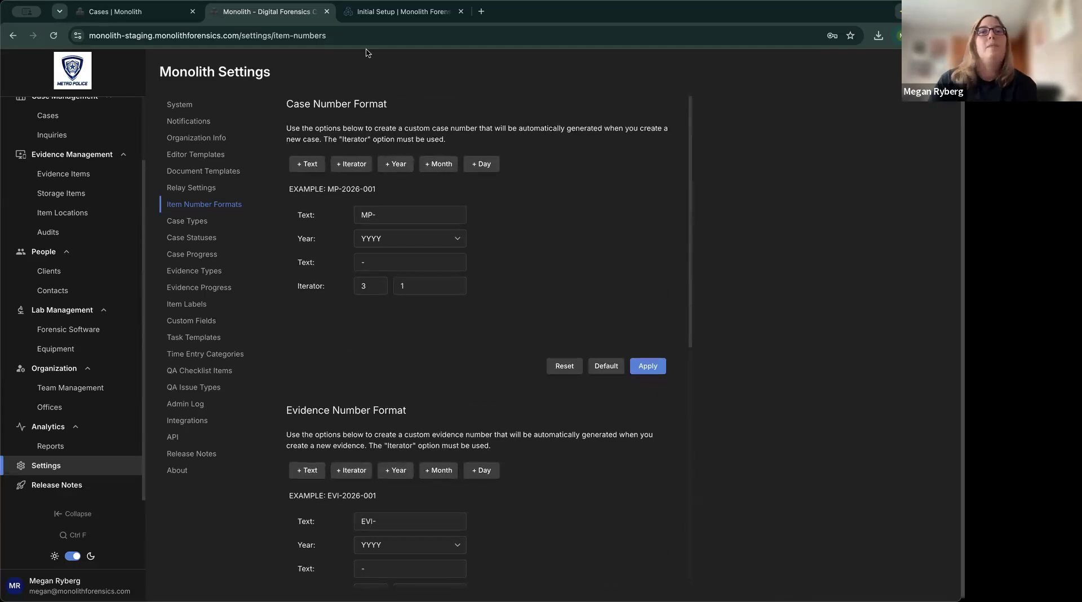
Check the Initial Setup guide, then return to Monolith's Item Number Formats settings.
click(383, 17)
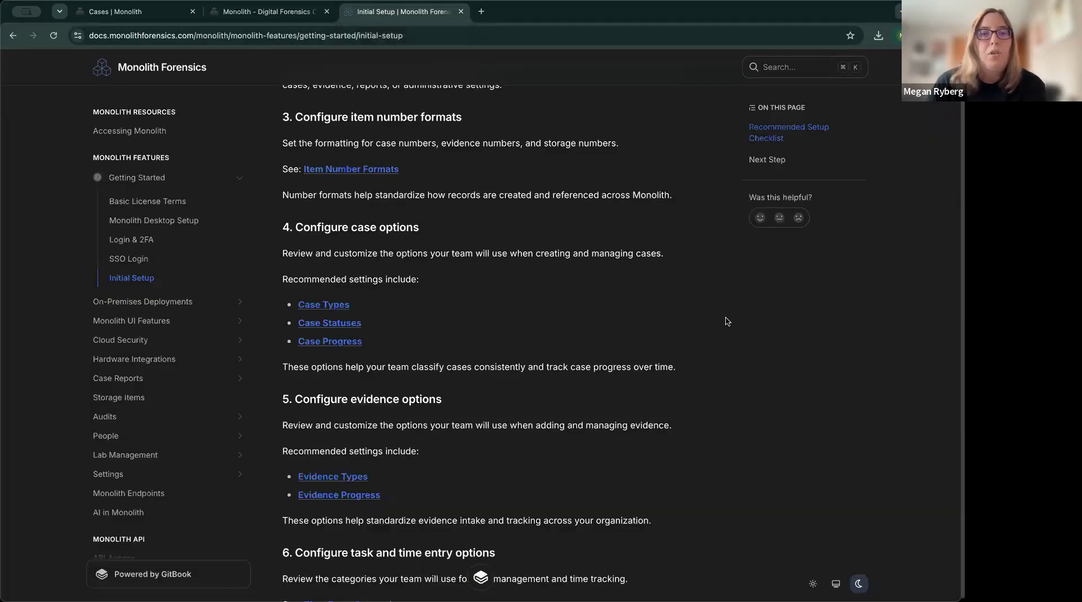
scroll(726, 321, down, 3)
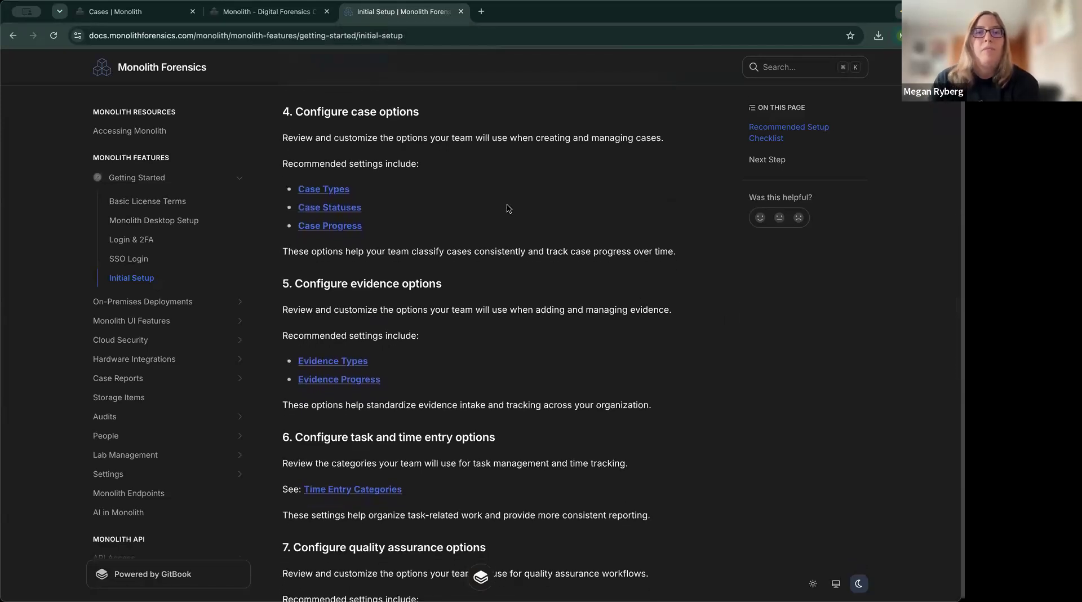
click(283, 19)
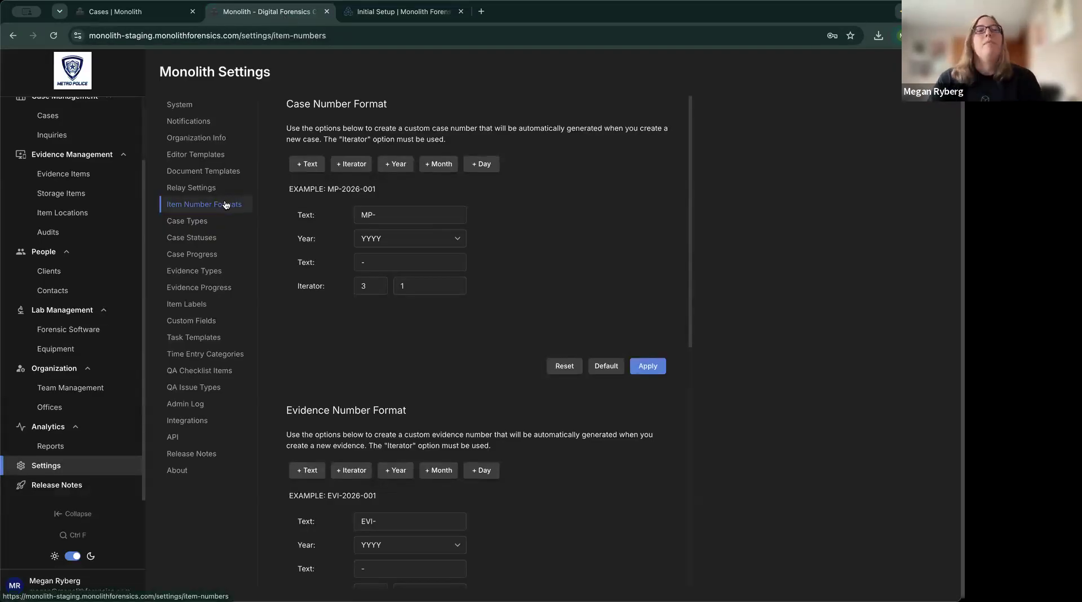
Delete the Child Exploitation case type.
click(213, 224)
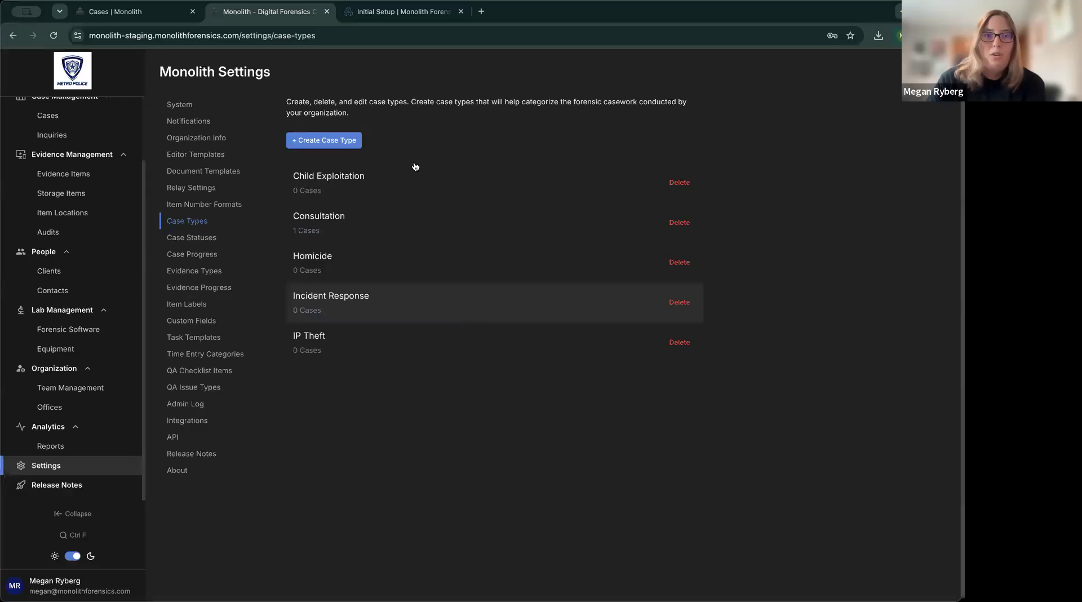
click(680, 186)
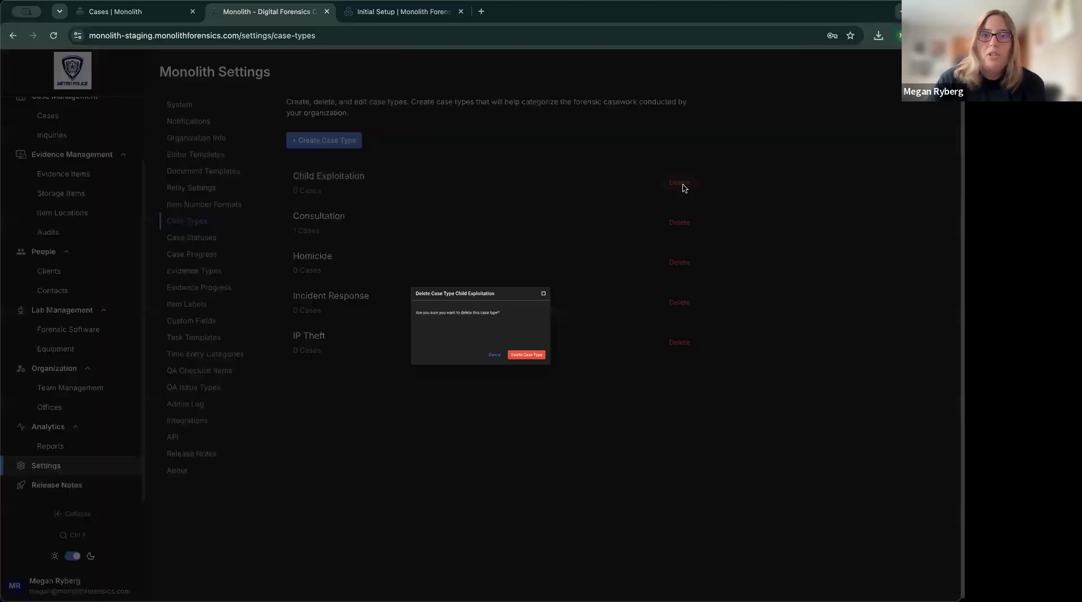
click(572, 385)
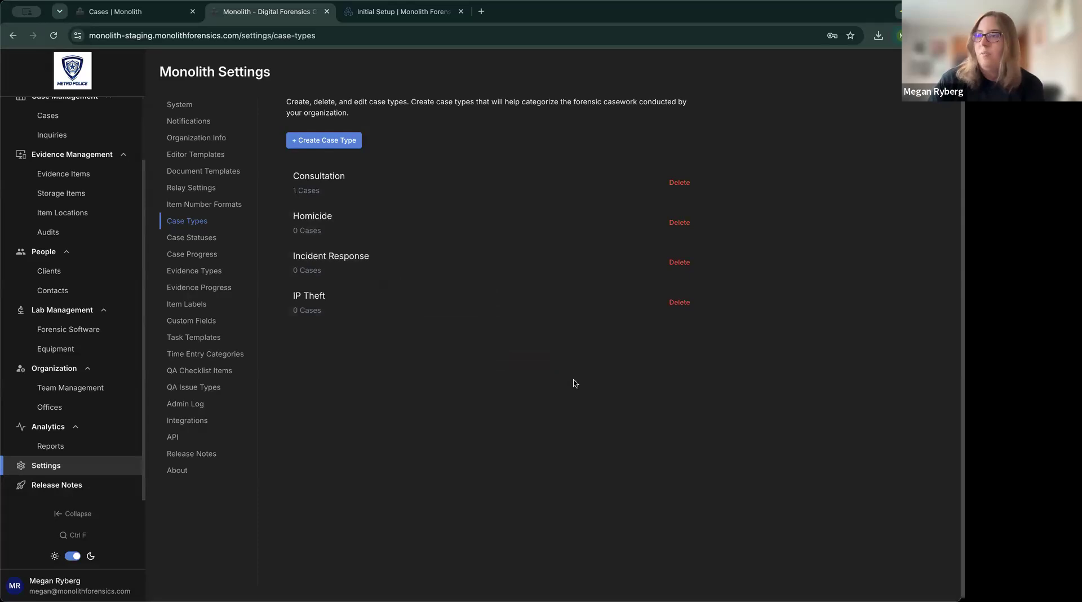
Create a new case type named 'Narcotics'.
click(326, 139)
text(Narcotics)
click(557, 351)
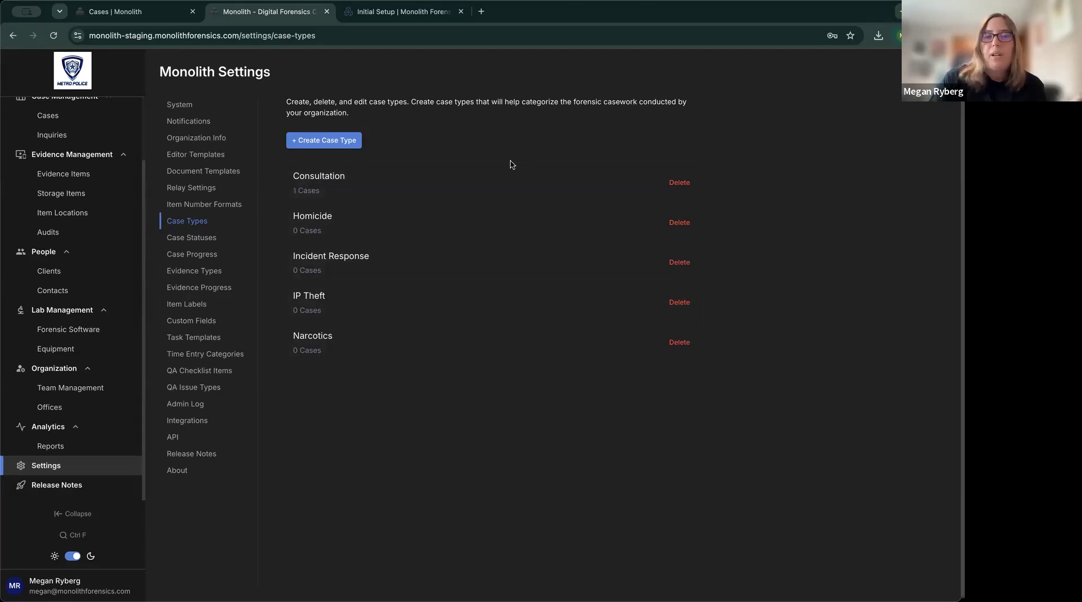
click(338, 147)
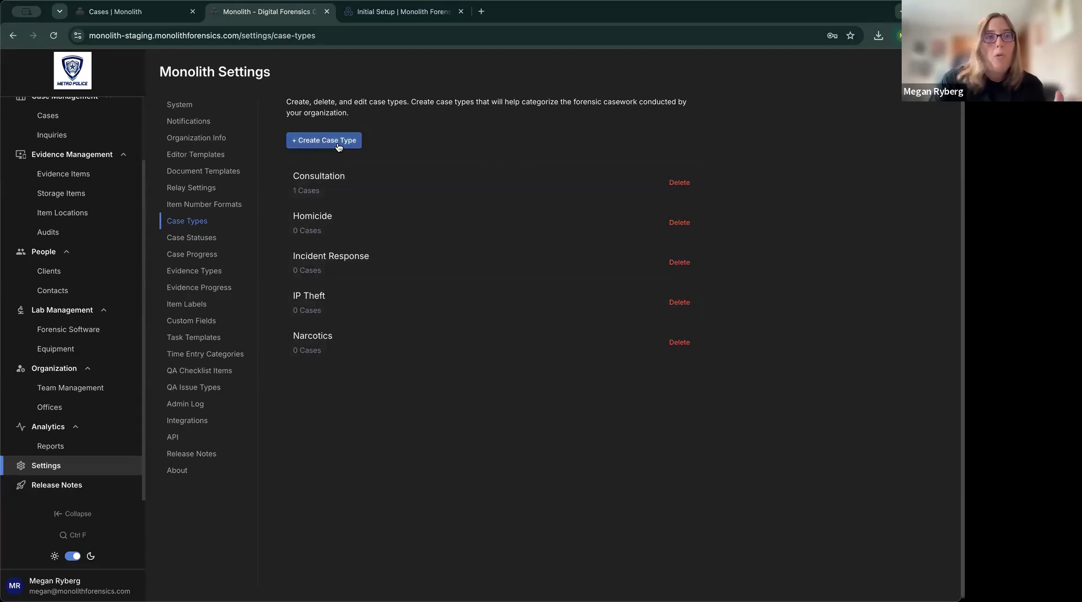
click(153, 17)
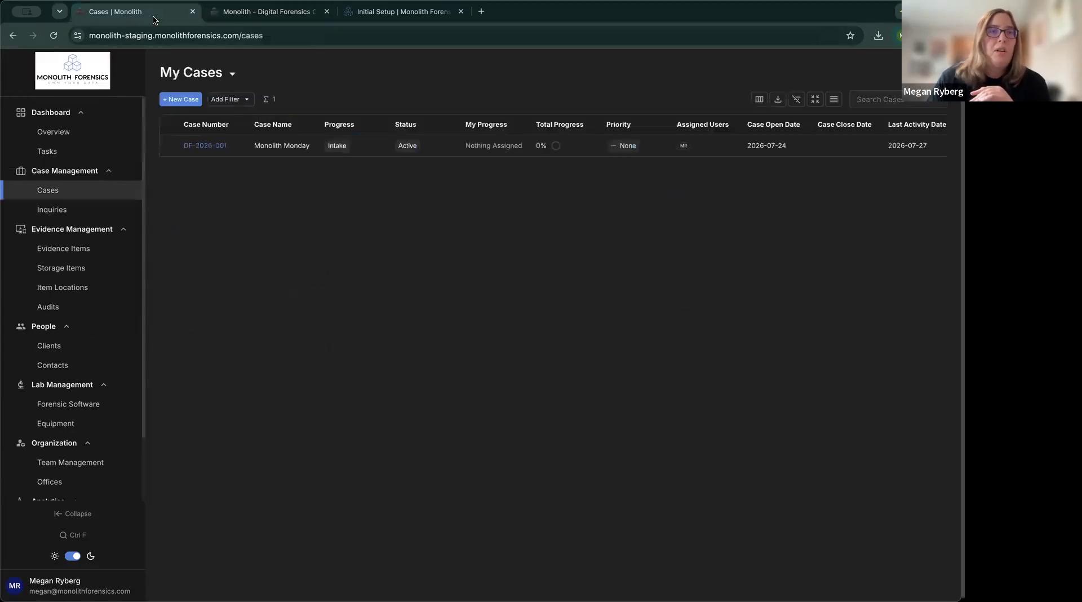
click(185, 101)
click(521, 144)
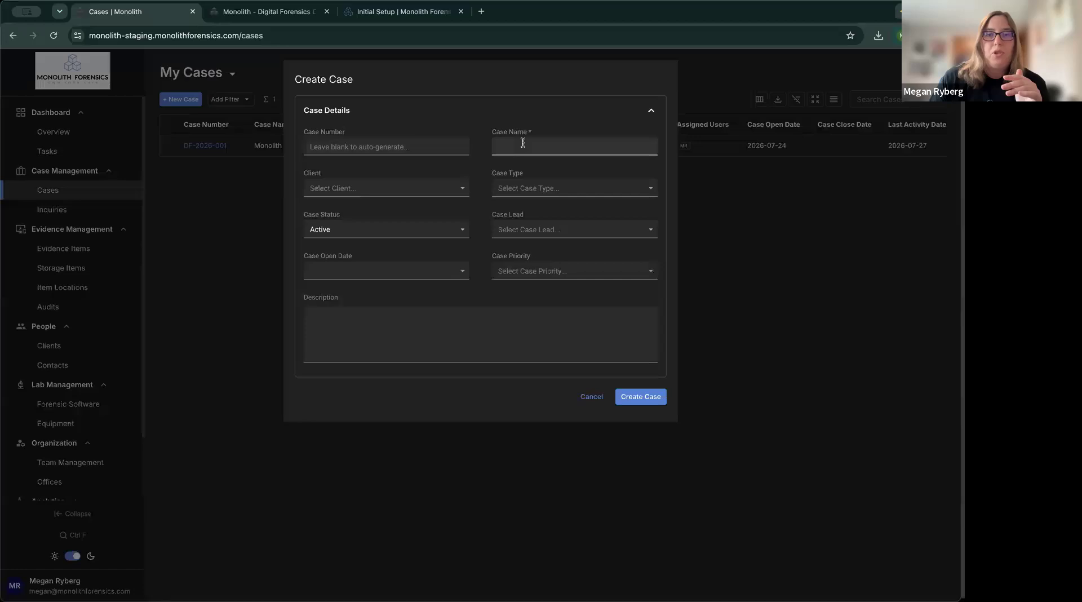
click(572, 195)
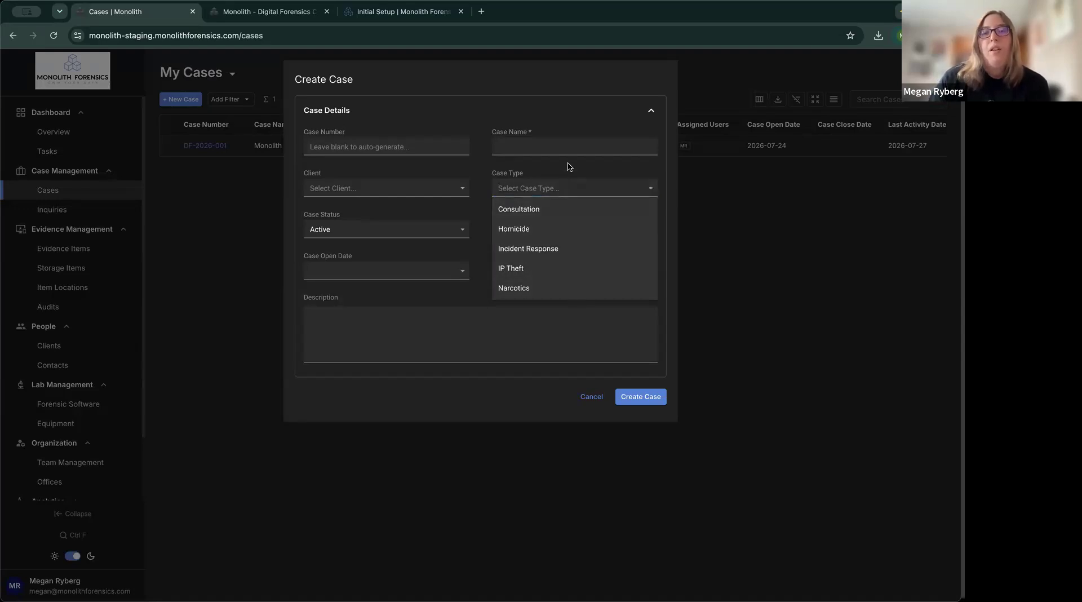
click(567, 192)
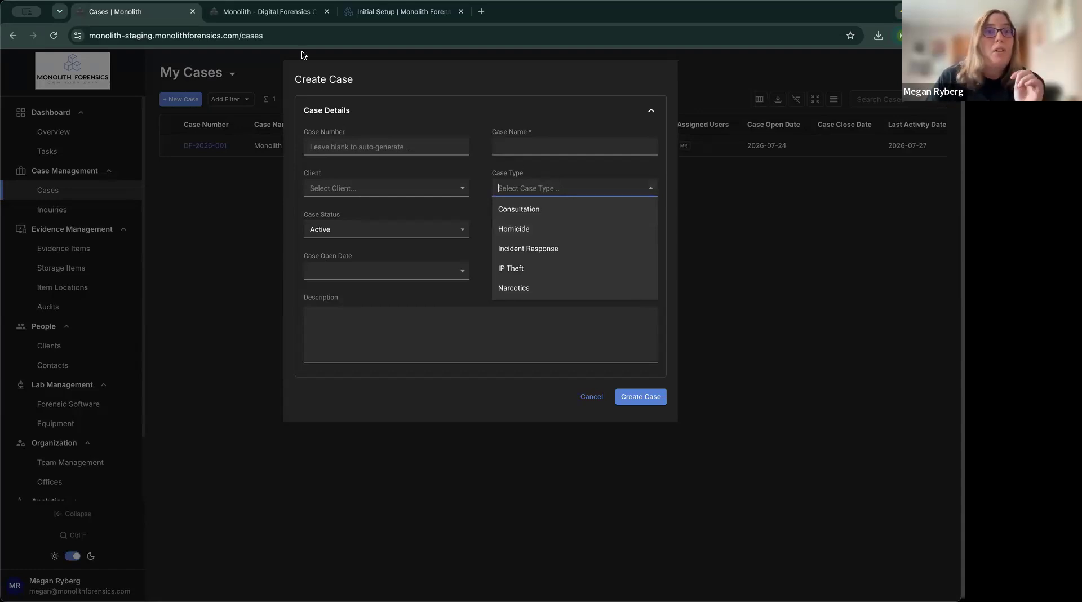
click(270, 18)
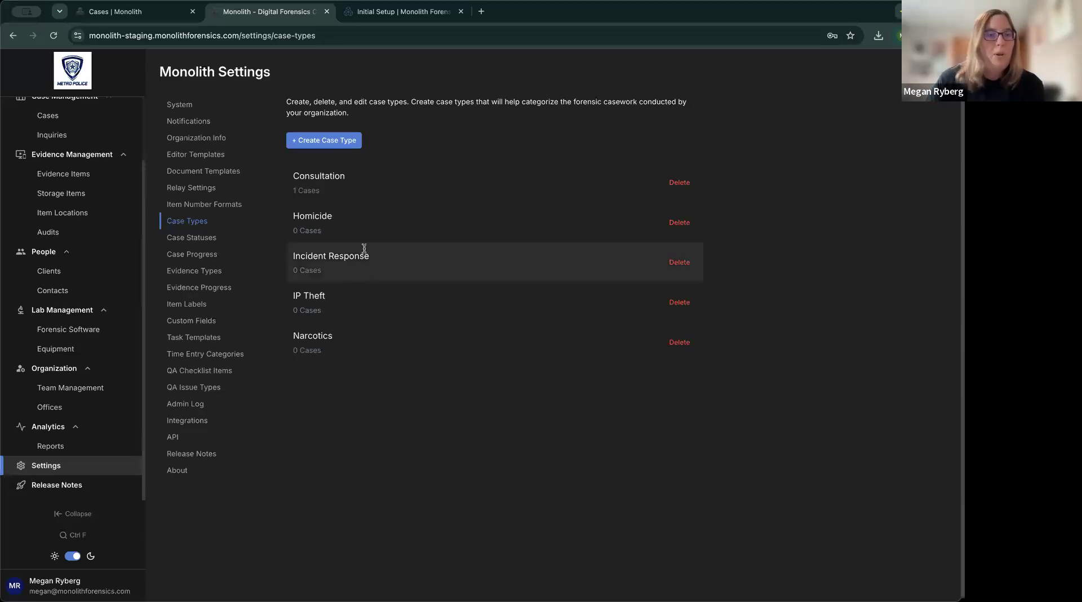
Rename the Standby case status to 'Backlog'.
click(199, 243)
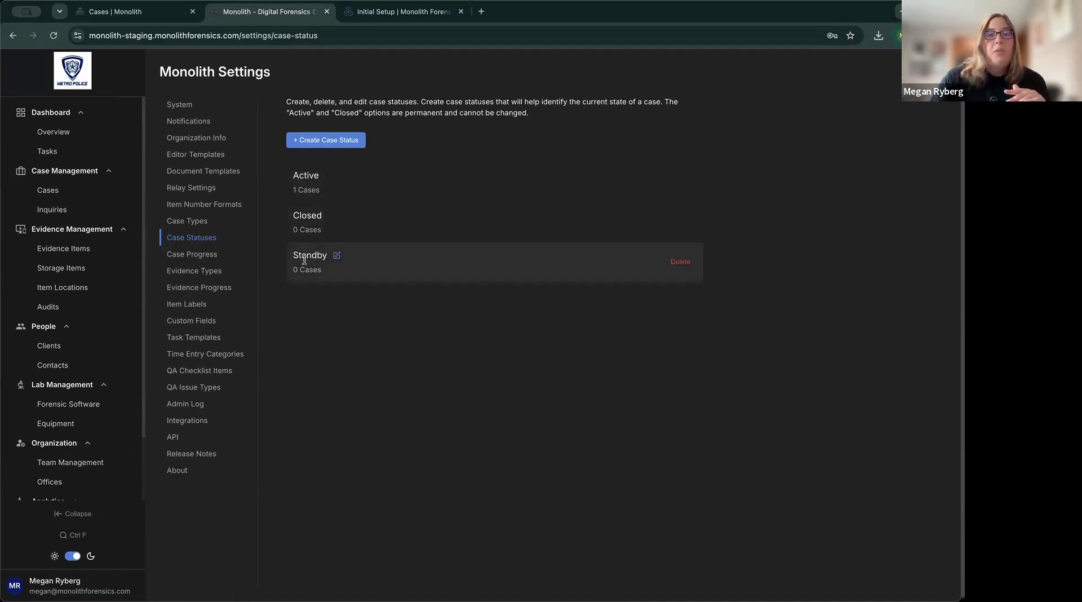
click(338, 257)
key(super+a)
text(Backlog)
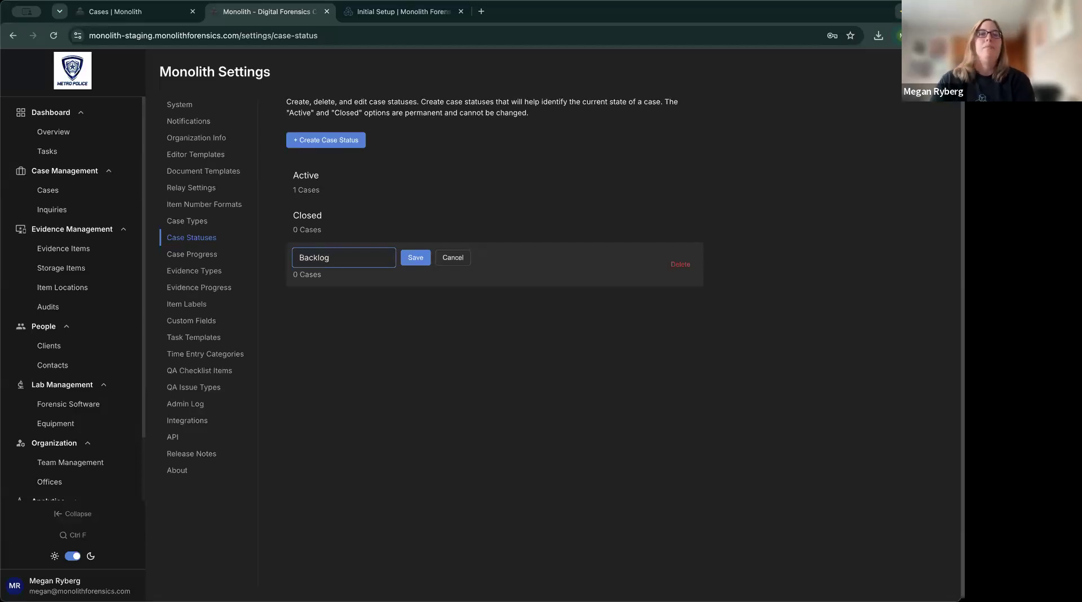
click(406, 257)
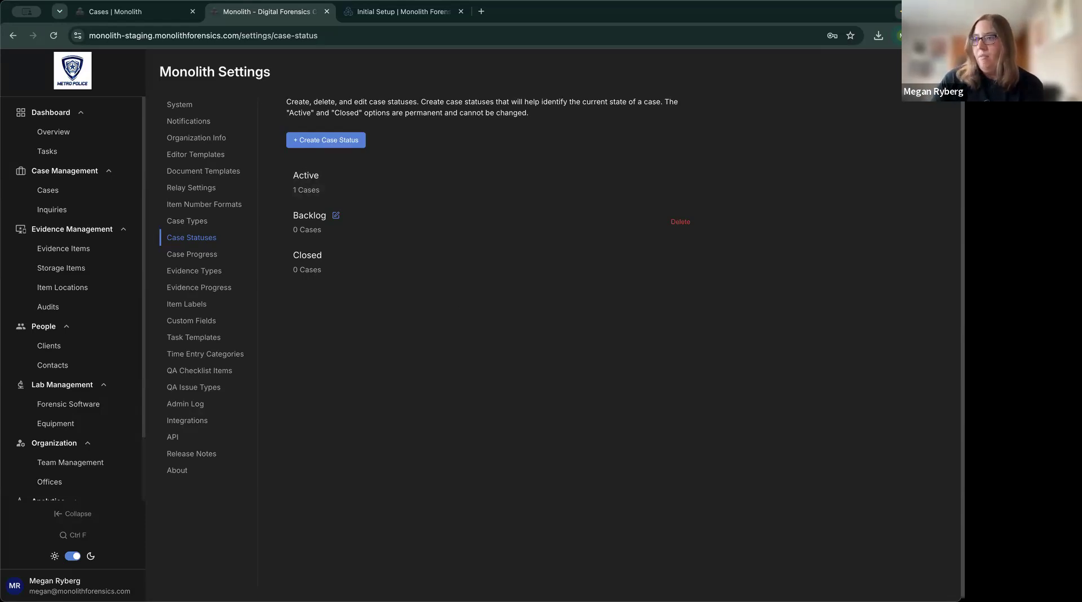
Add a new case status named 'On Hold'.
click(336, 145)
text(On Hold)
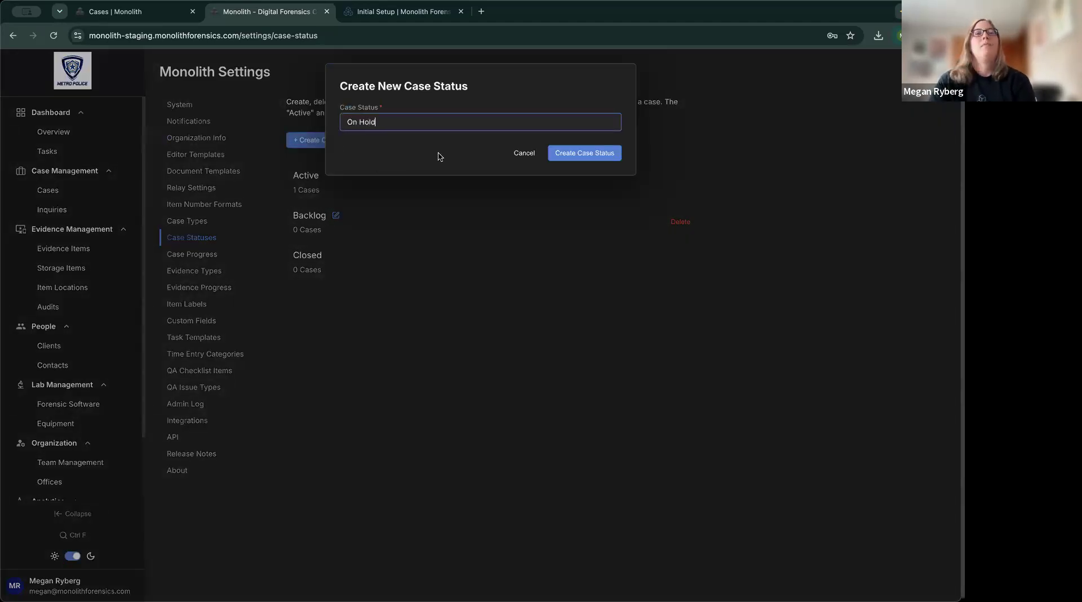
click(606, 153)
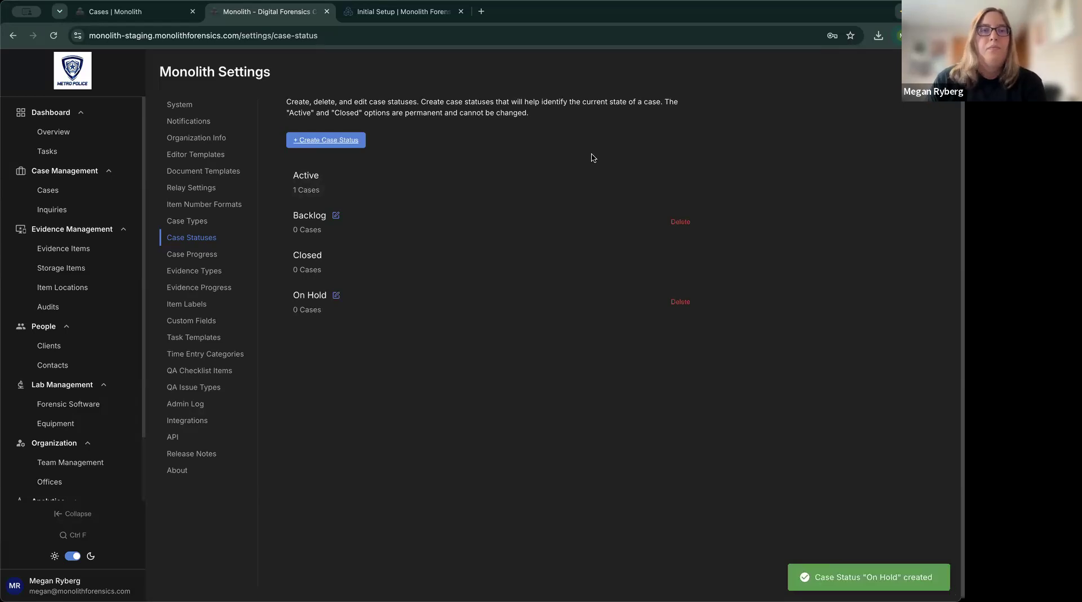
click(122, 16)
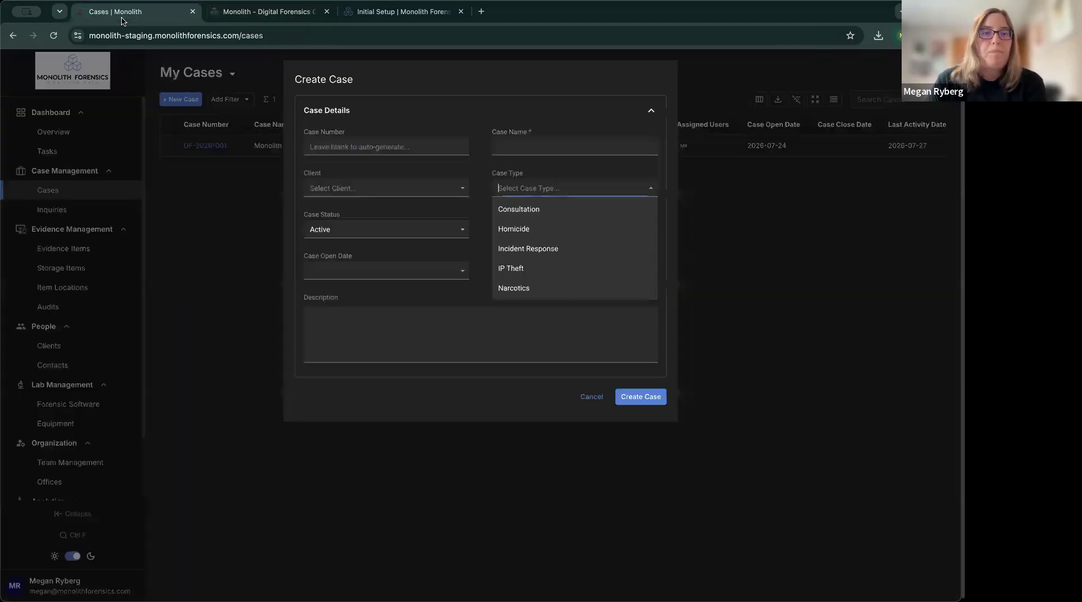
click(517, 111)
click(649, 109)
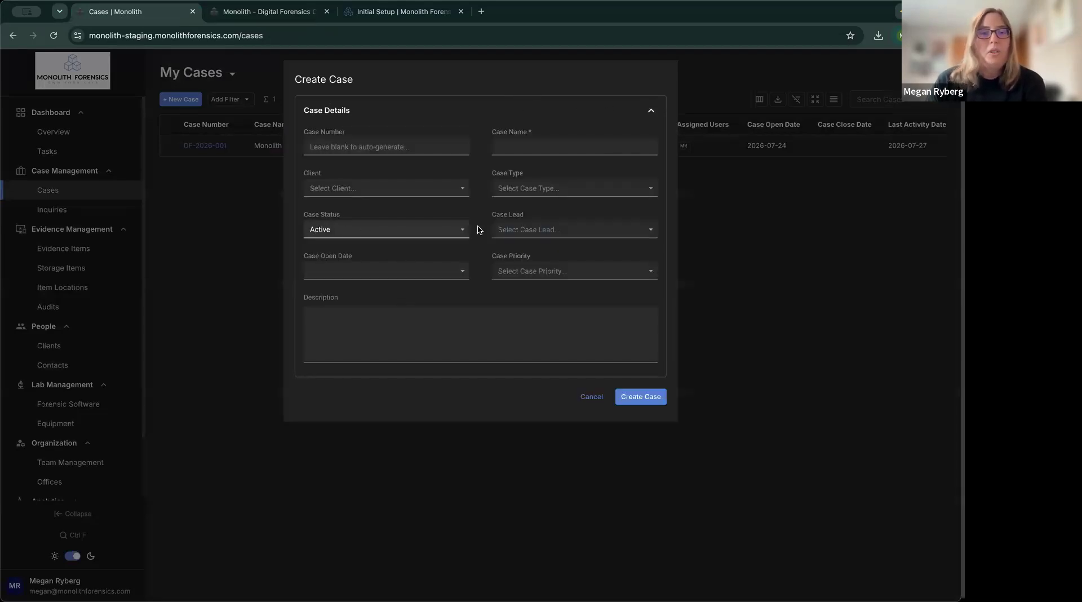
click(453, 231)
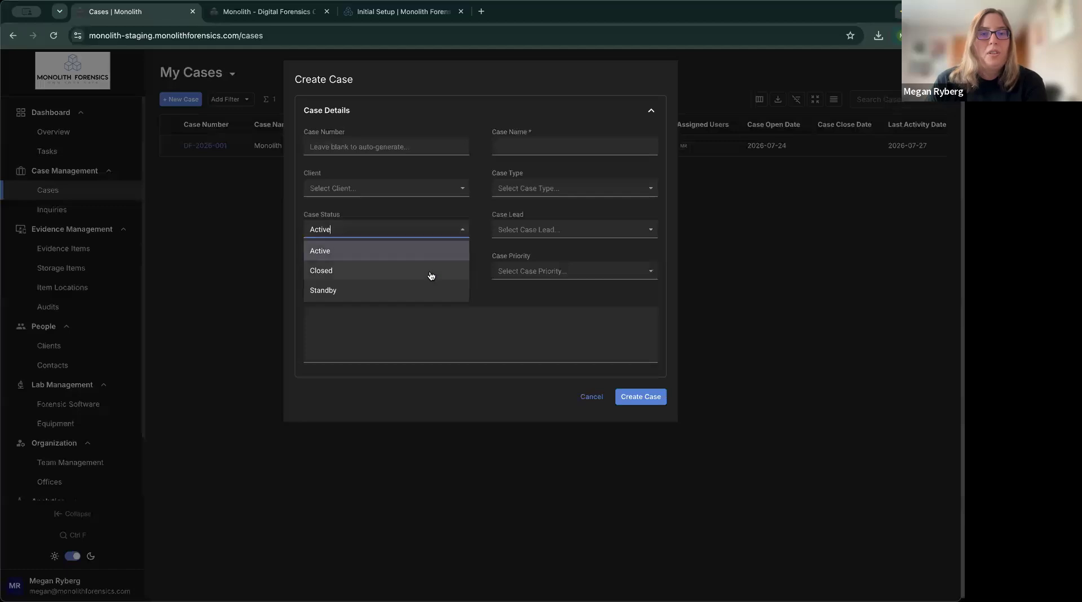
click(591, 397)
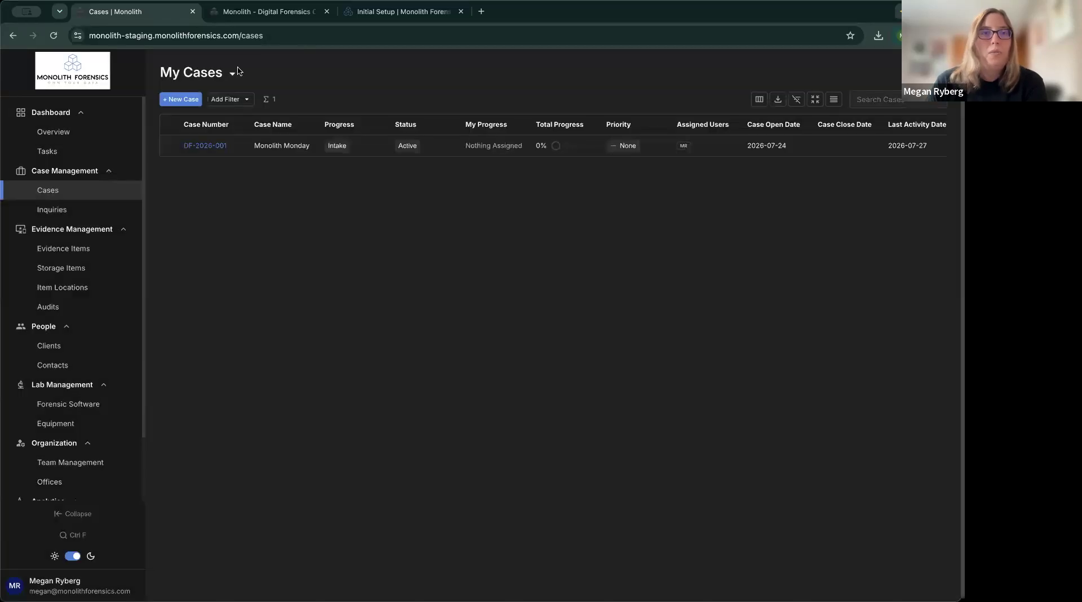
click(374, 16)
click(332, 16)
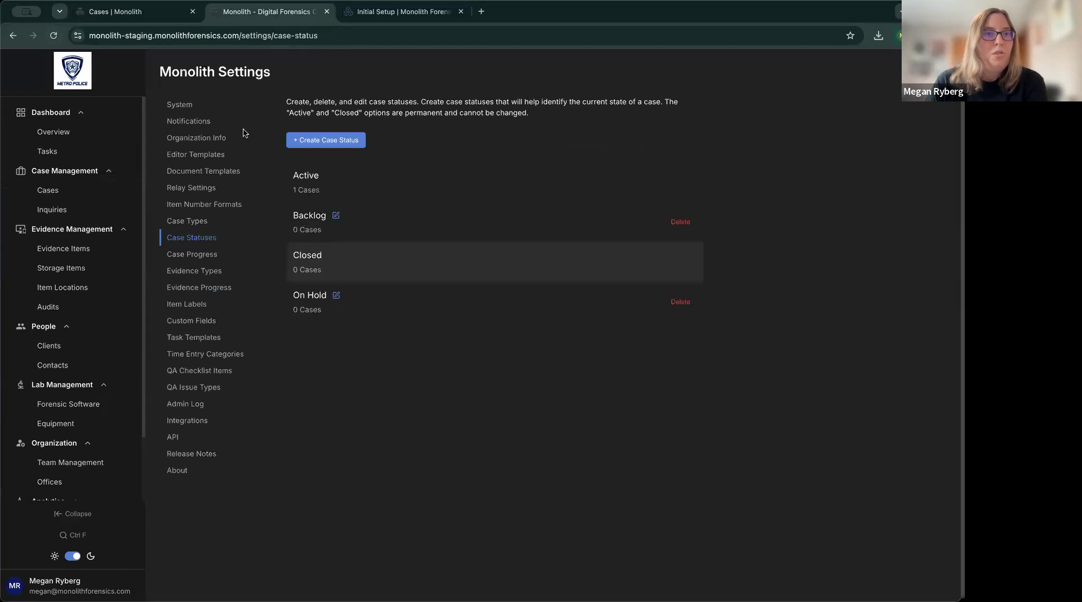
click(156, 17)
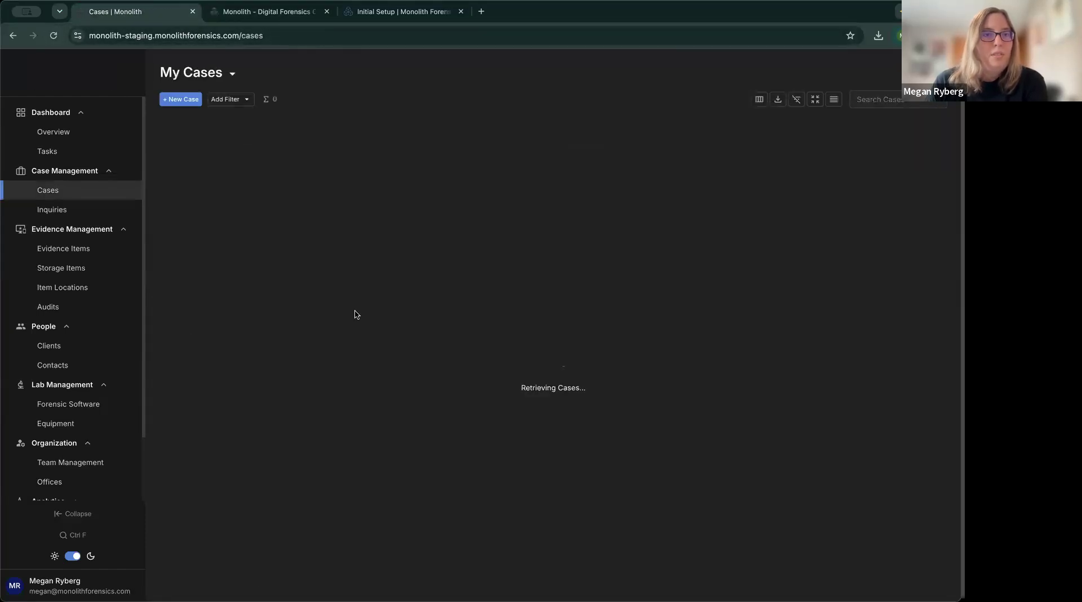
click(180, 99)
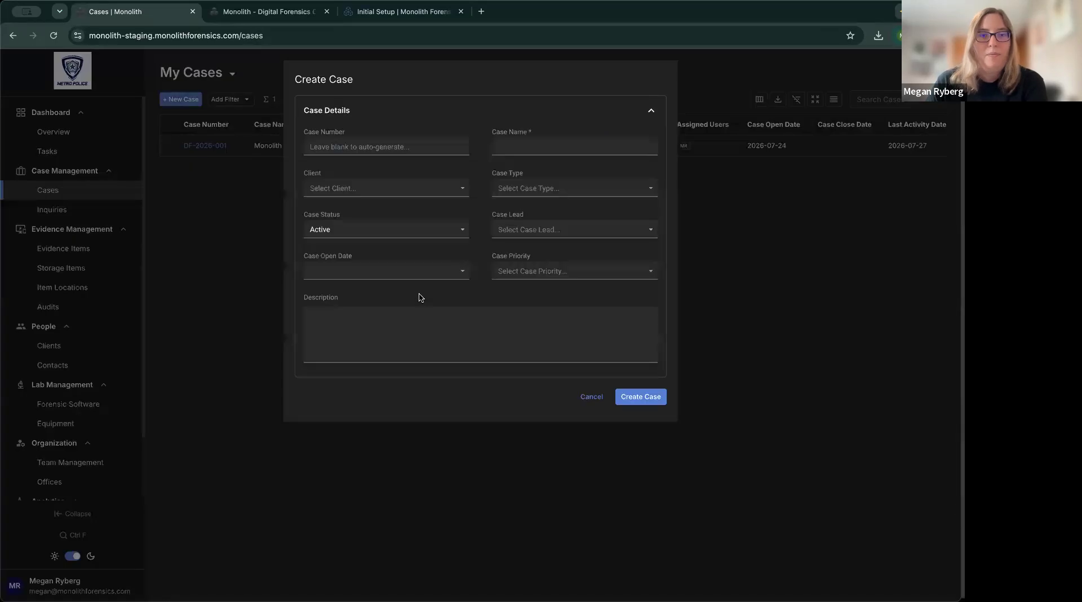
click(445, 234)
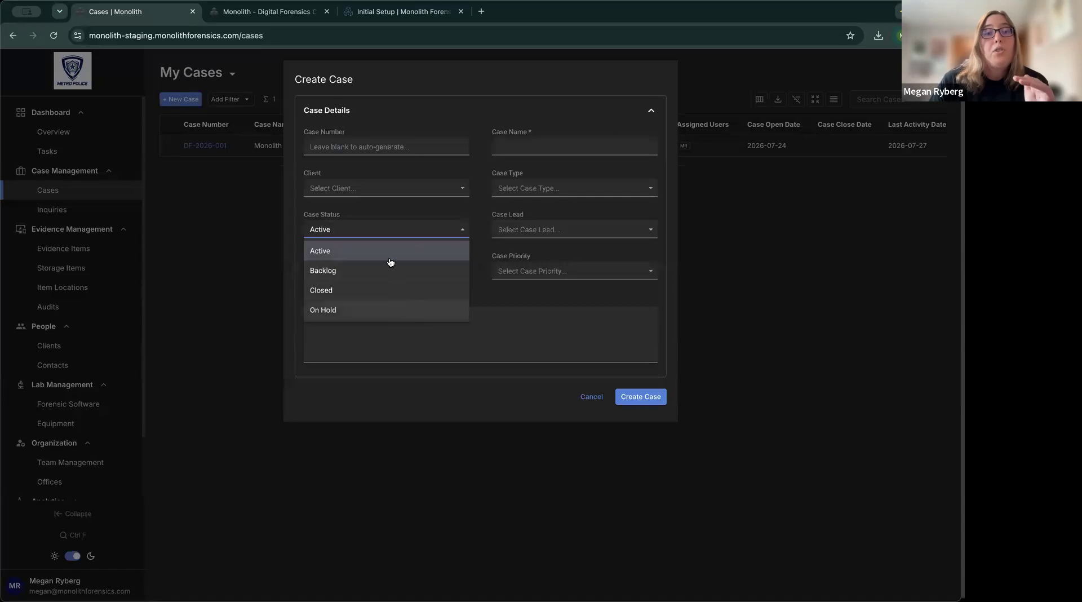
click(366, 276)
click(519, 332)
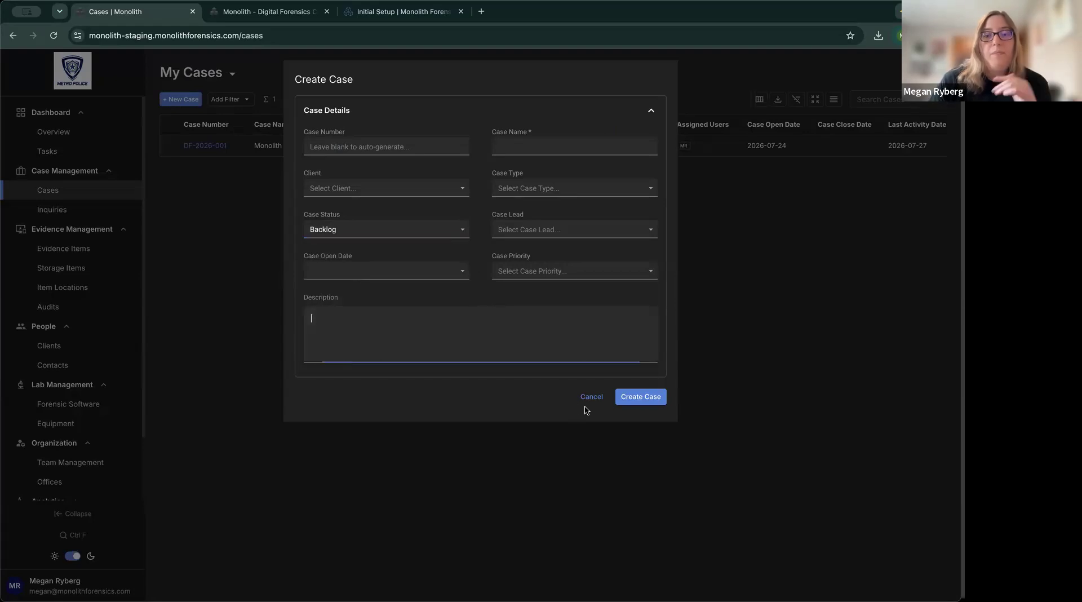
click(589, 397)
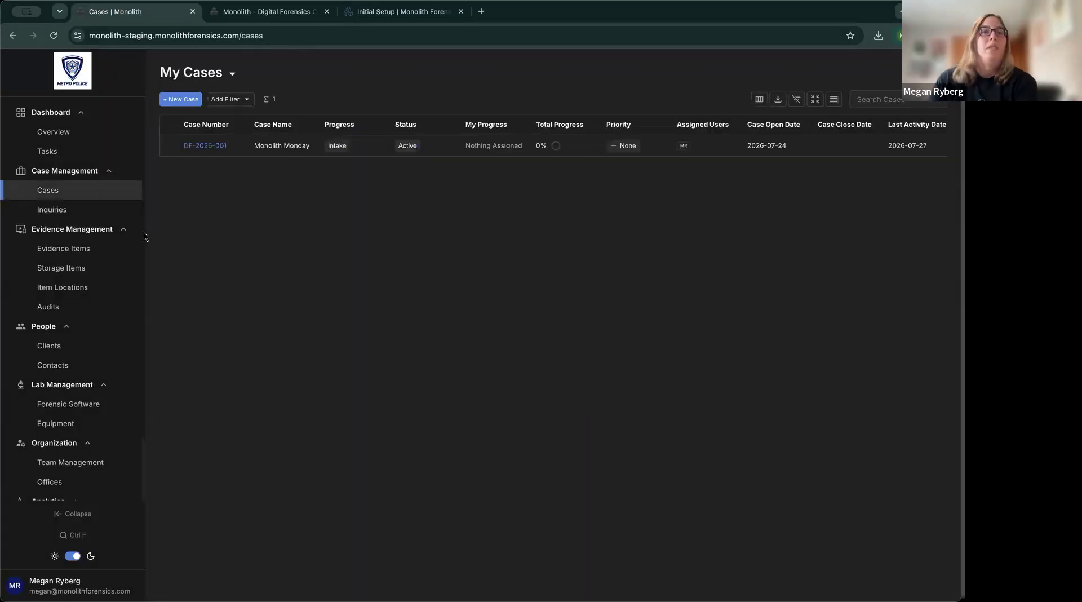
click(264, 14)
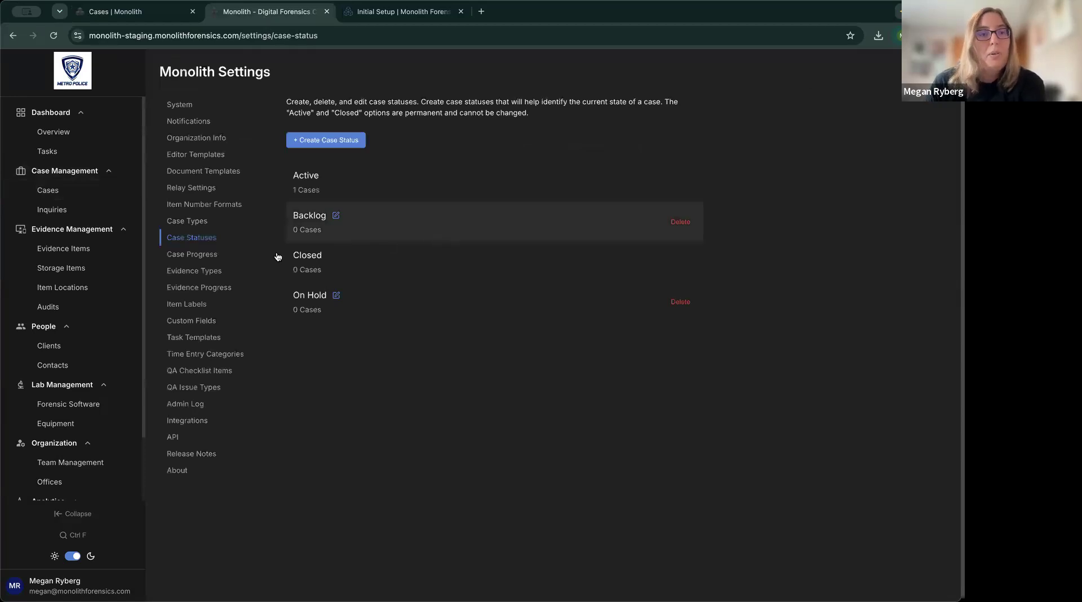
Add a 'Preservation' case progress stage and move it just below Intake.
click(195, 259)
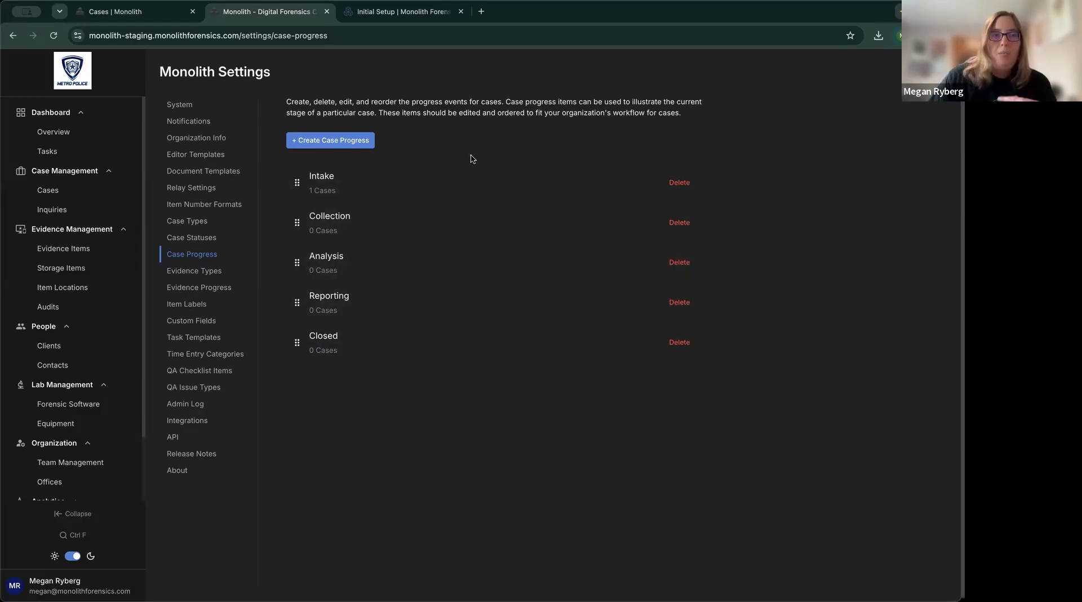
click(338, 148)
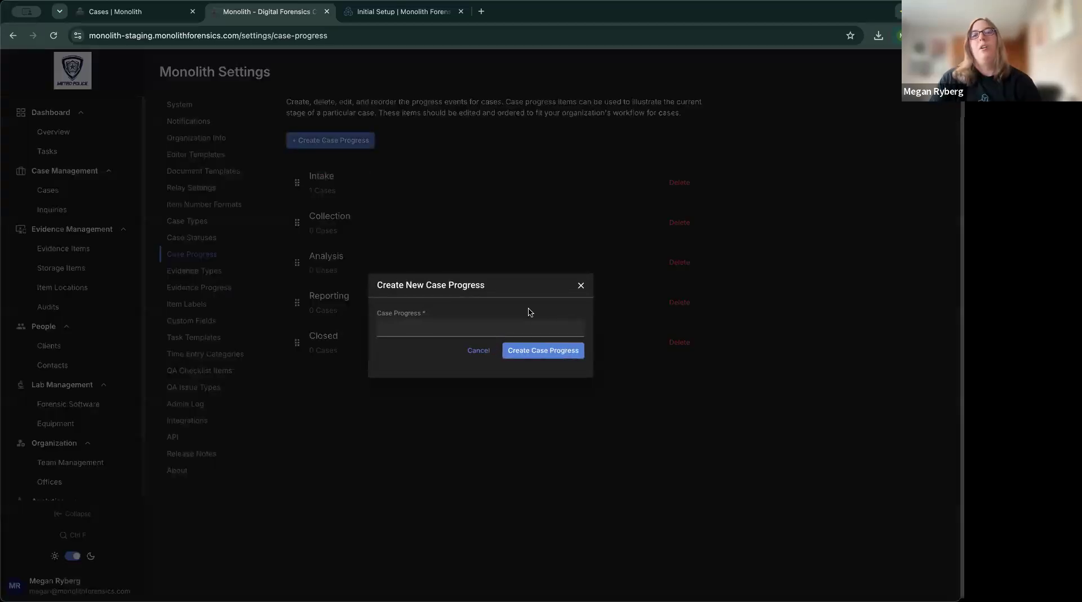
text(Preservation)
click(559, 354)
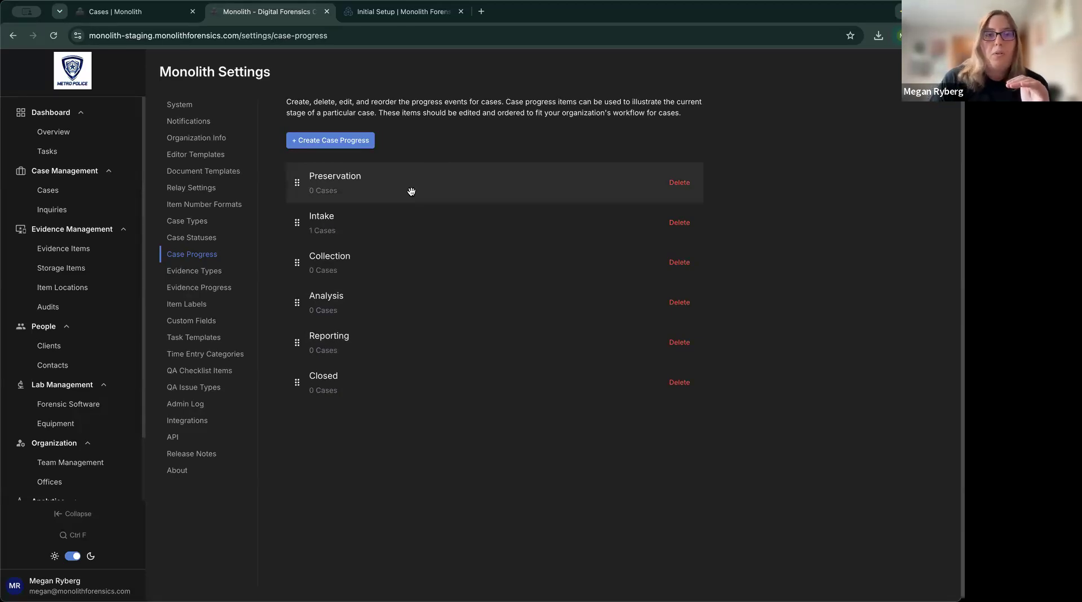
drag(298, 183, 294, 229)
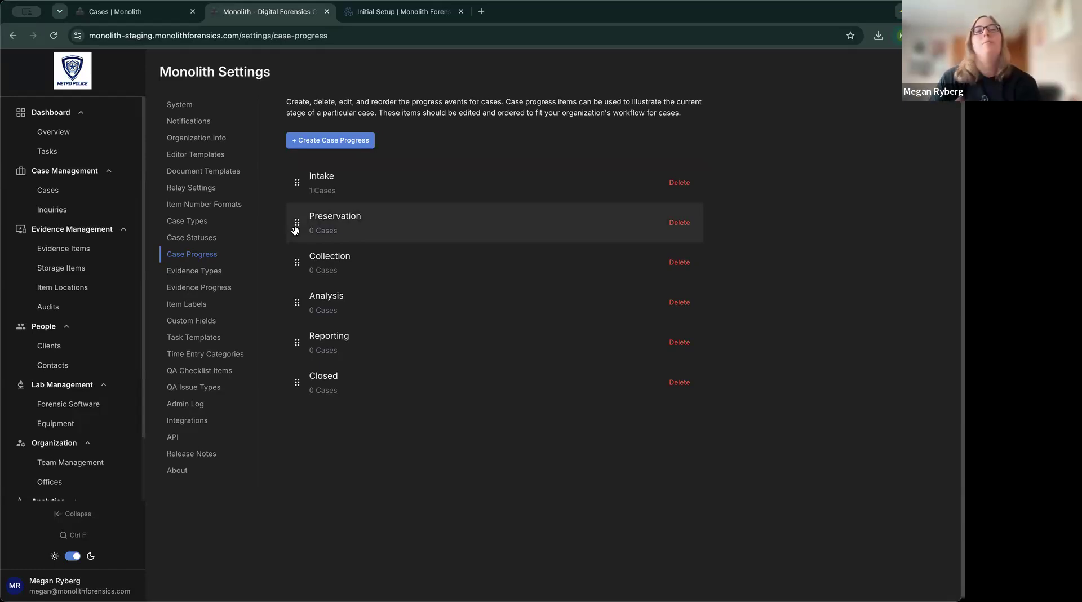
Reload the My Cases list and open the Monolith Monday case.
click(129, 13)
click(53, 36)
click(203, 148)
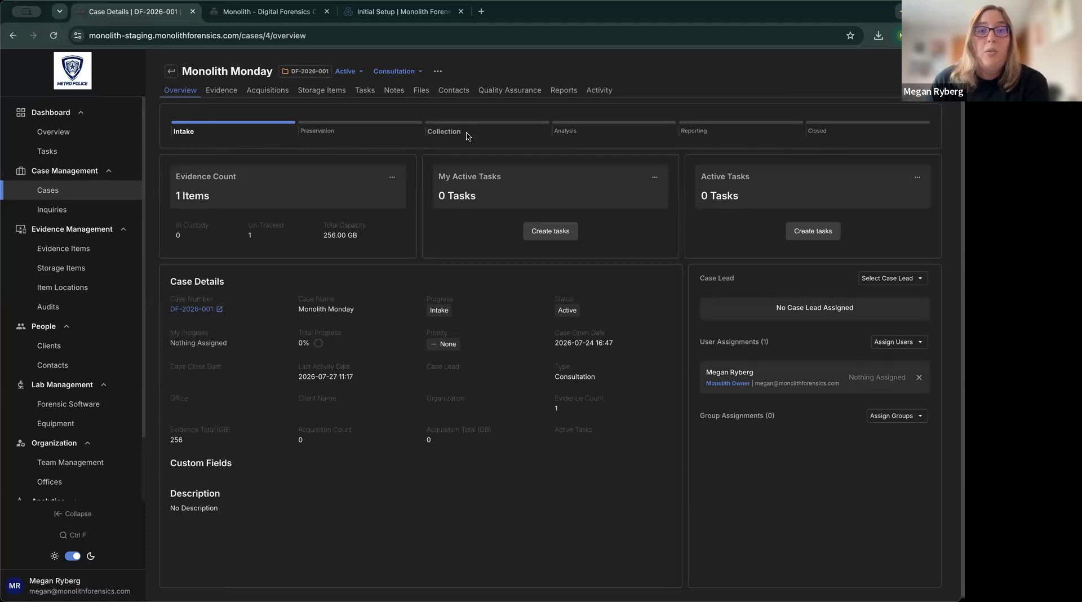
Step case DF-2026-001 through Preservation, Collection, Analysis, Reporting and Closed, then back to Intake.
click(333, 138)
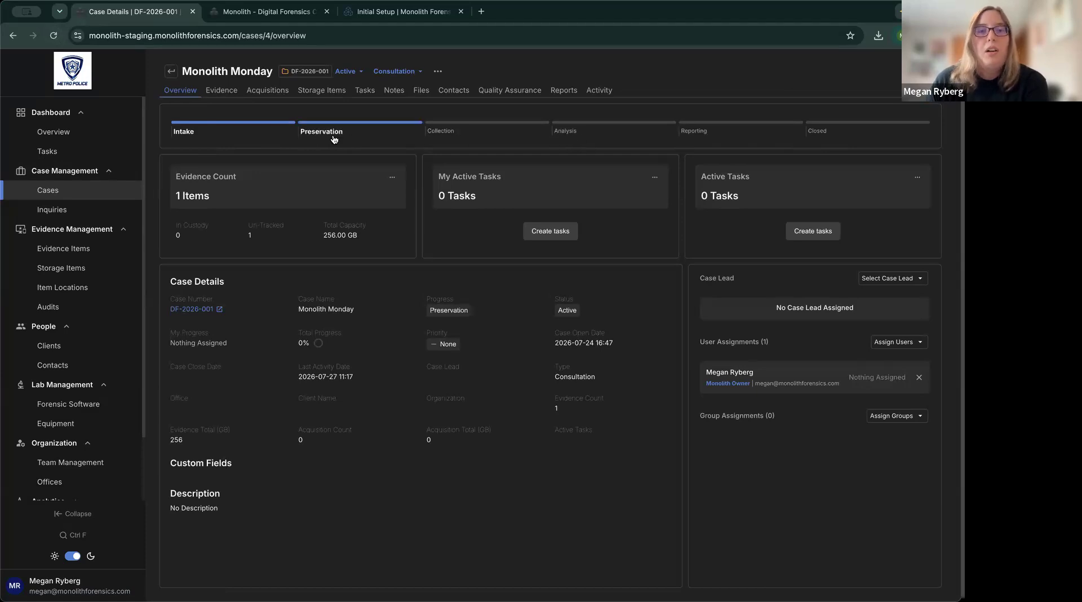
click(454, 137)
click(557, 134)
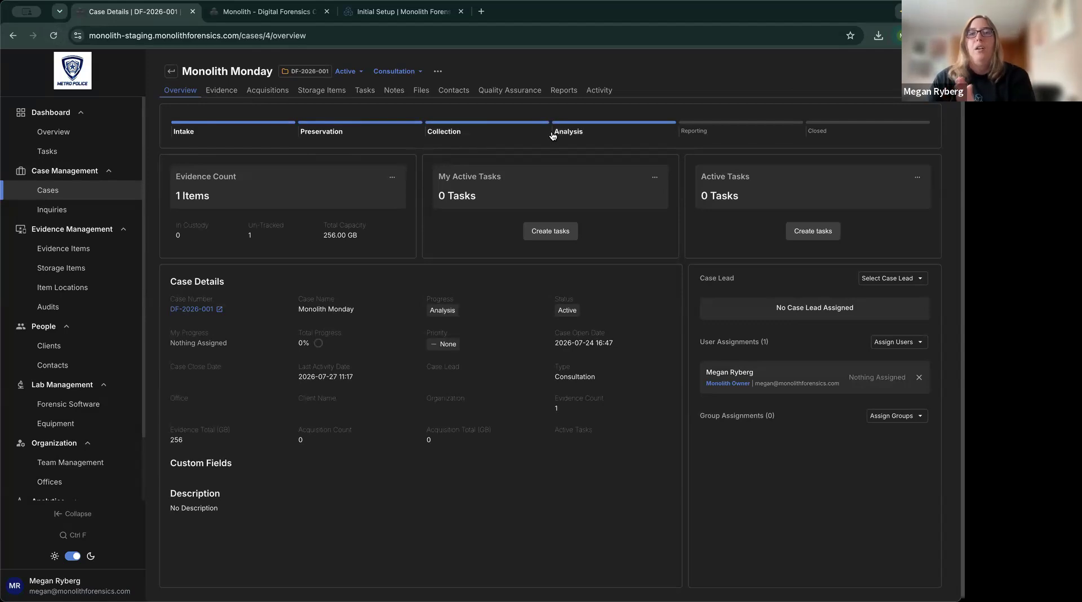
click(774, 135)
click(820, 131)
click(356, 130)
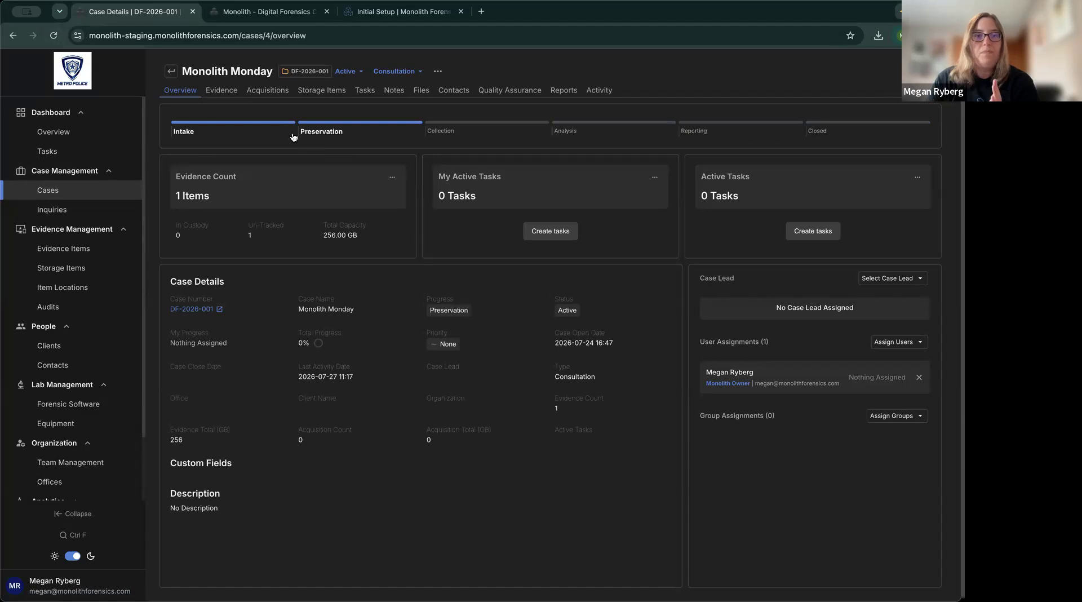
click(178, 133)
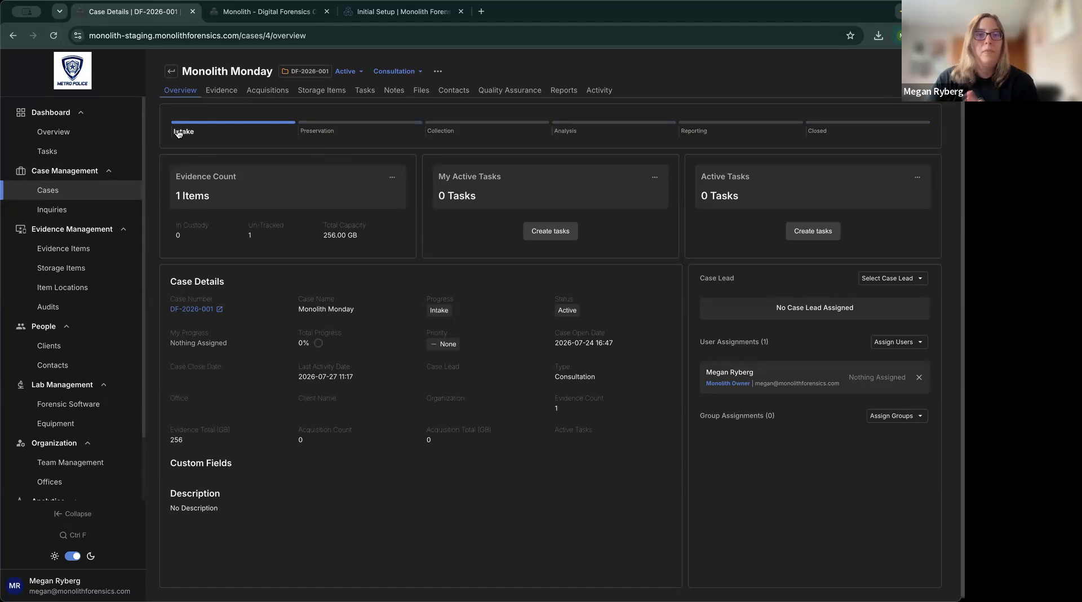
click(262, 15)
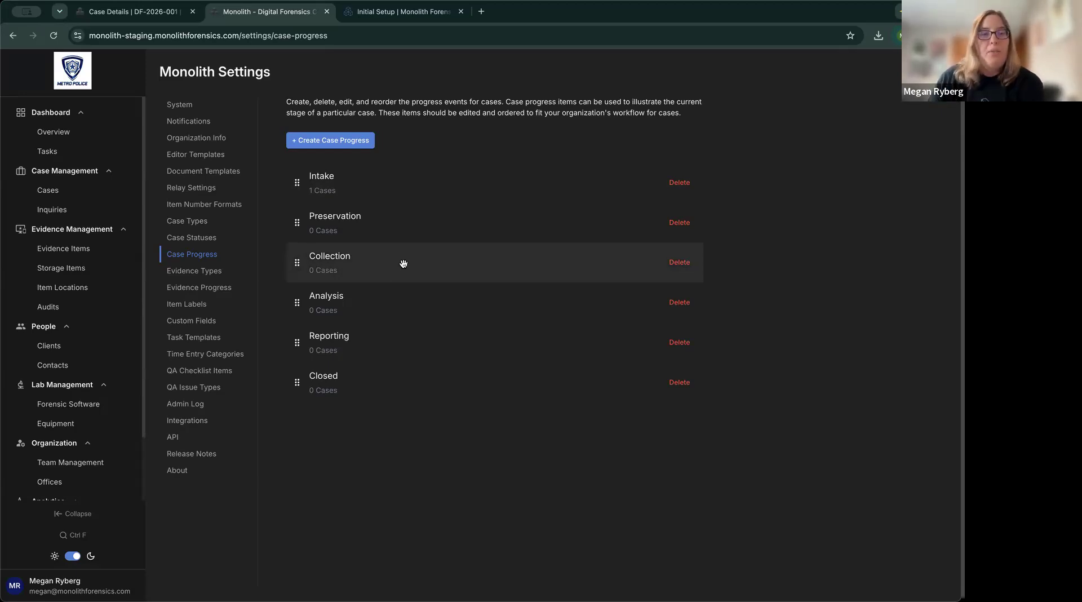
Open the Evidence Types settings listing EHD, HDD, Laptop, Smartphone and USB Thumb Drive.
click(205, 276)
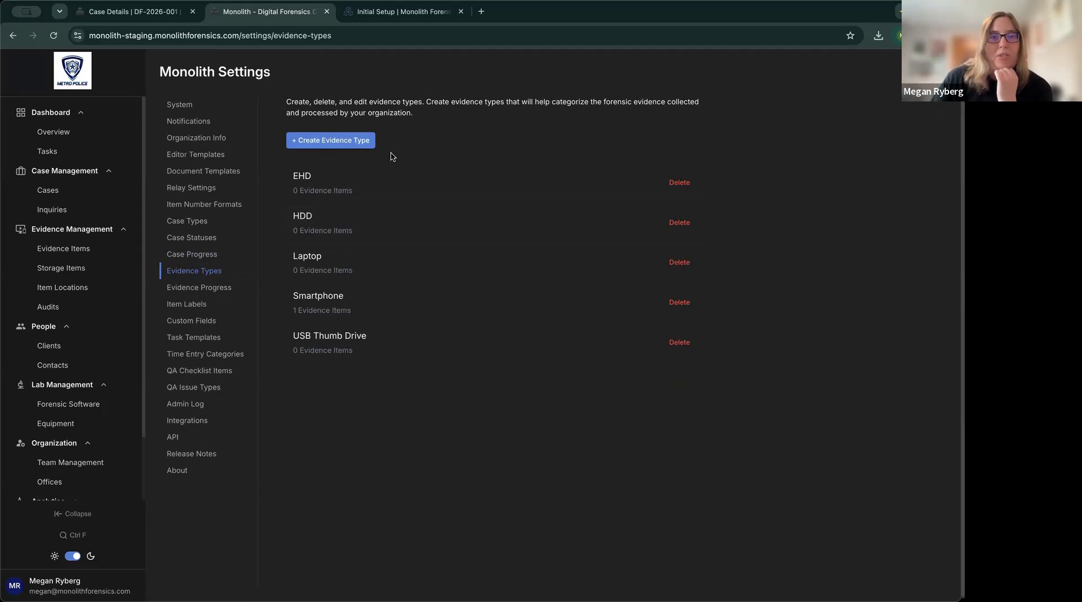
Create a new evidence type named 'Tablets'.
click(324, 141)
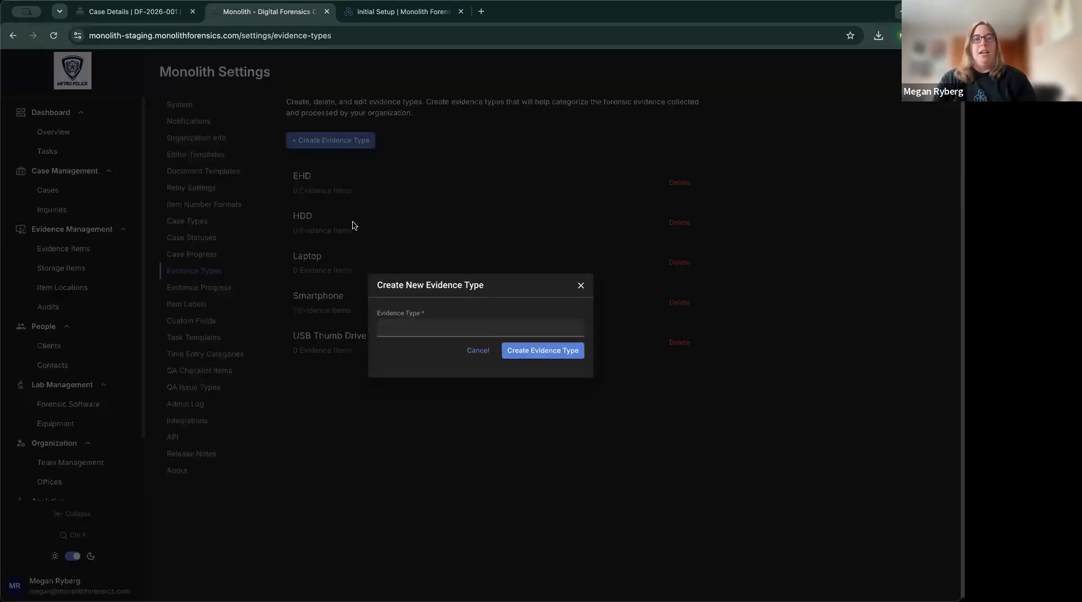
text(T)
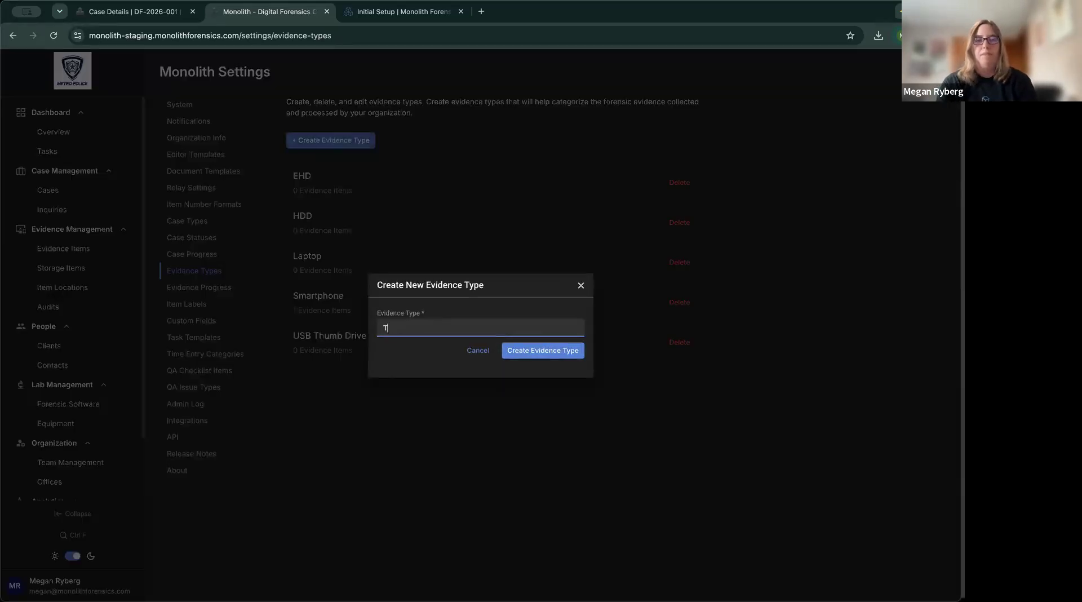
text(ablets)
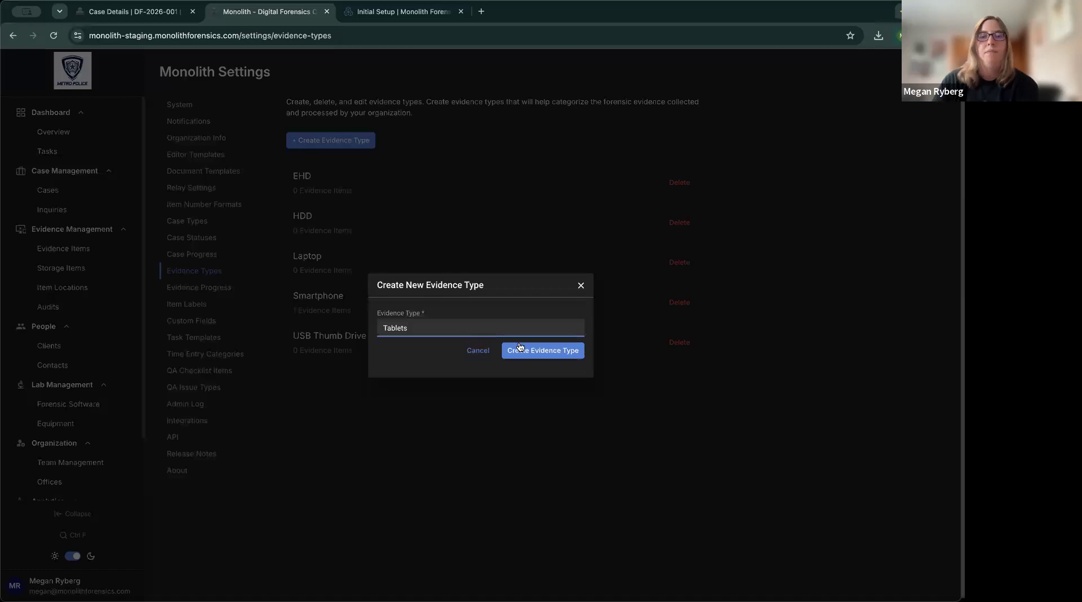
click(550, 351)
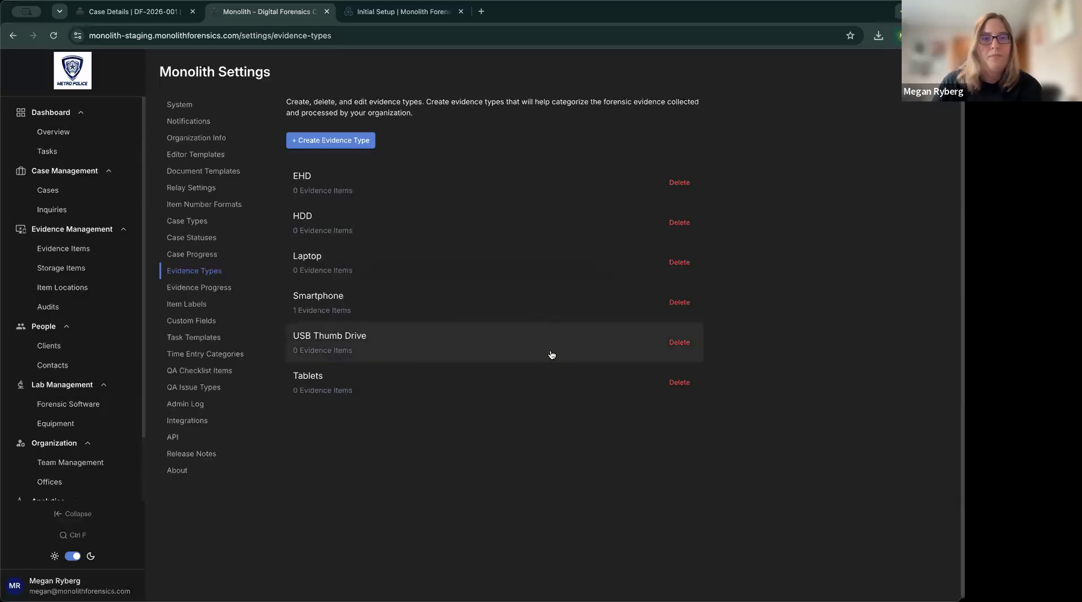
click(121, 12)
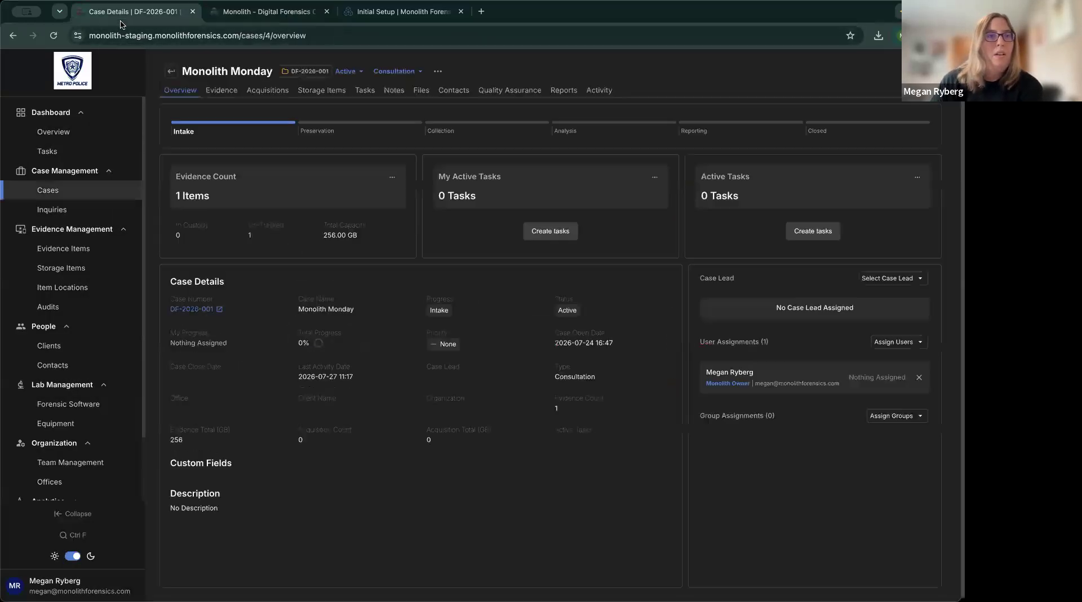
Start adding evidence to Monolith Monday, verify Tablets is an Evidence Type option, then cancel.
click(53, 35)
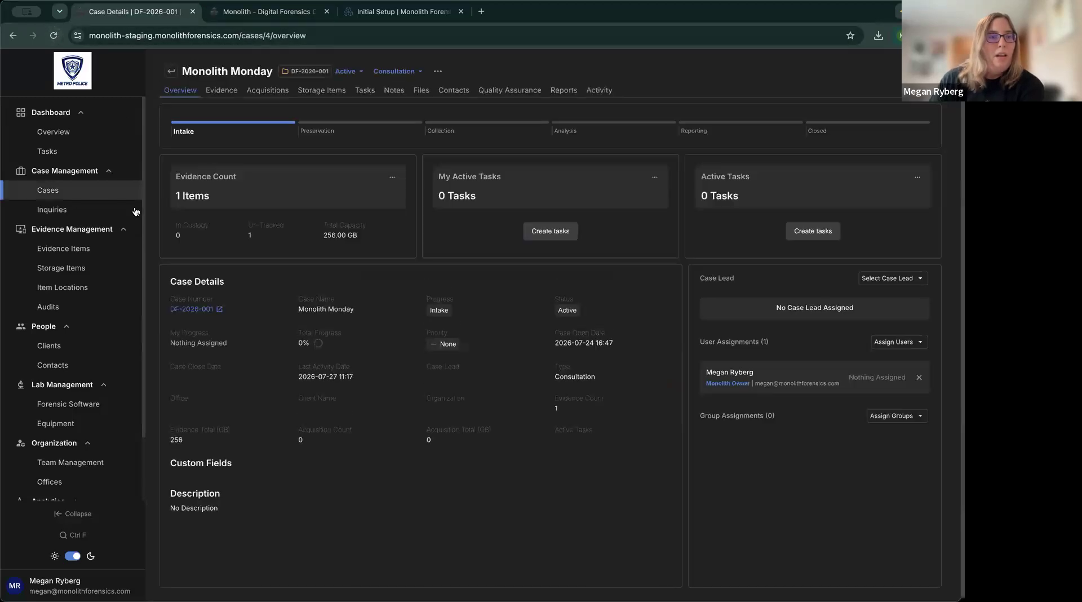
click(96, 251)
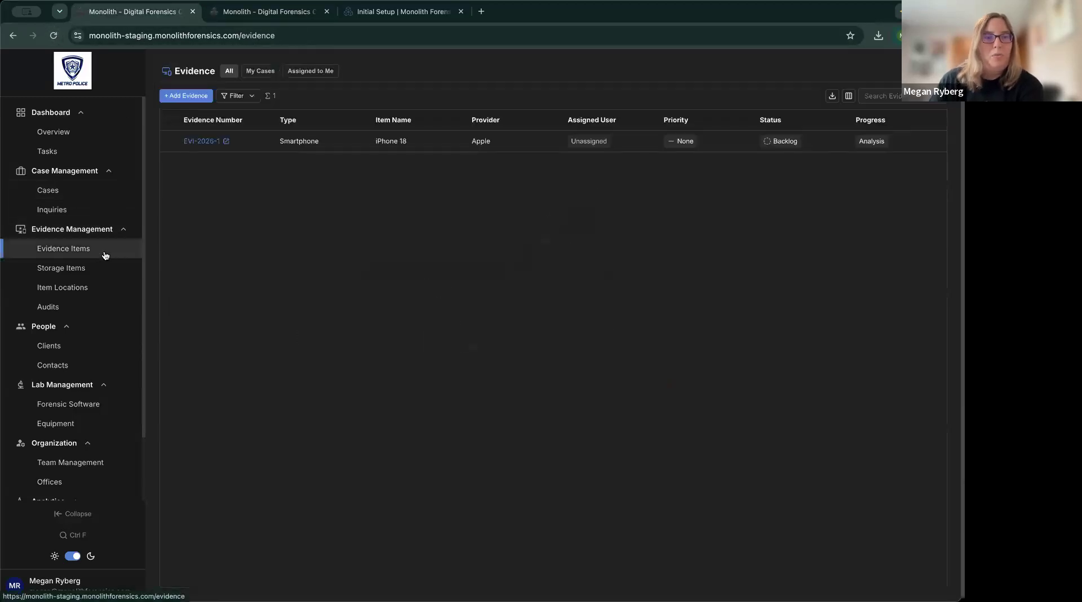
click(190, 97)
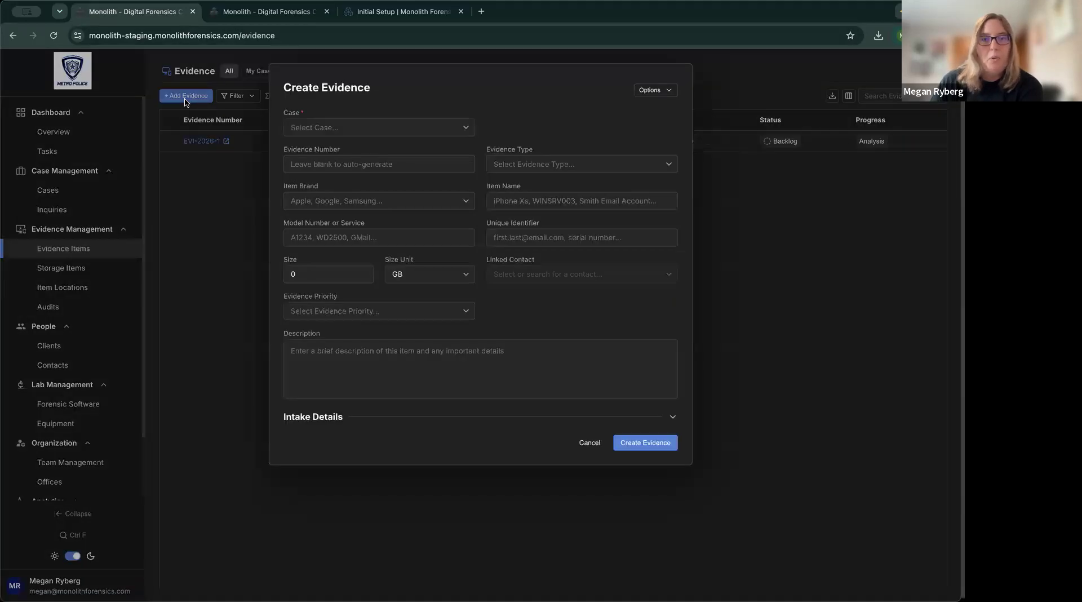
click(667, 169)
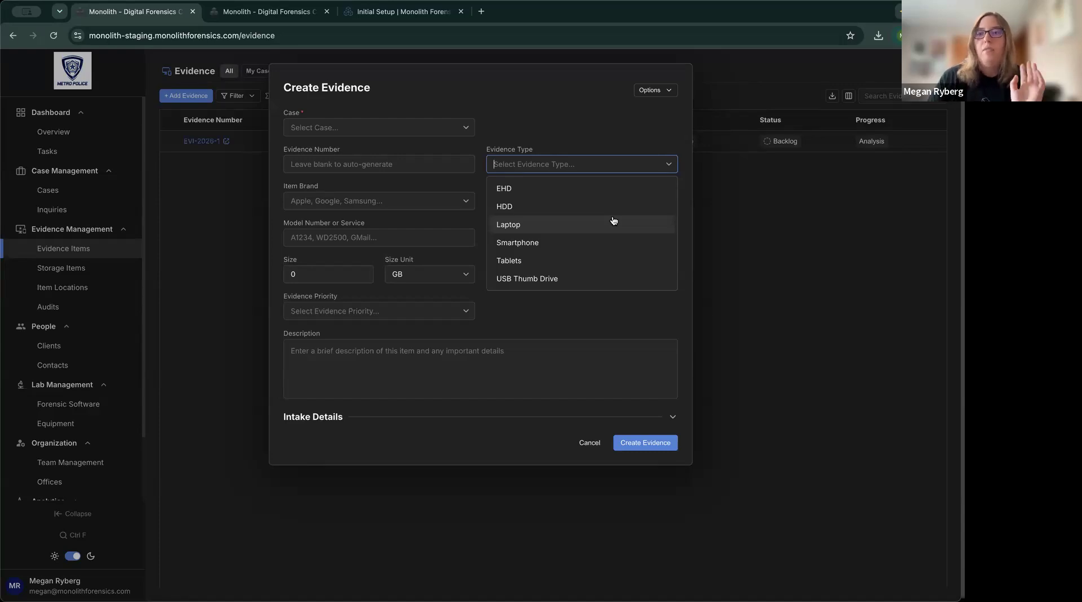
click(606, 118)
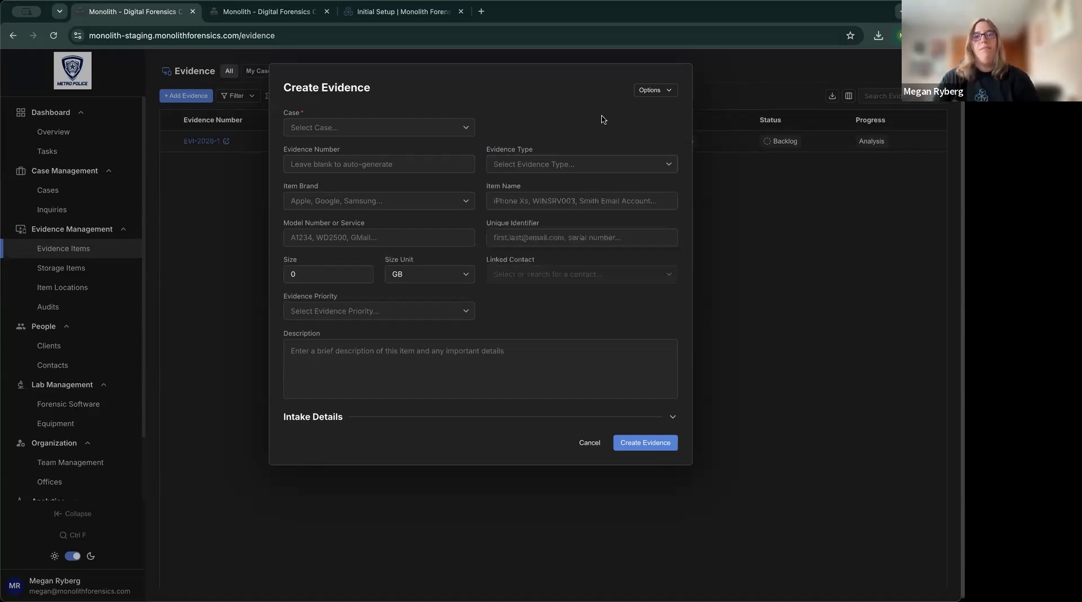
click(589, 442)
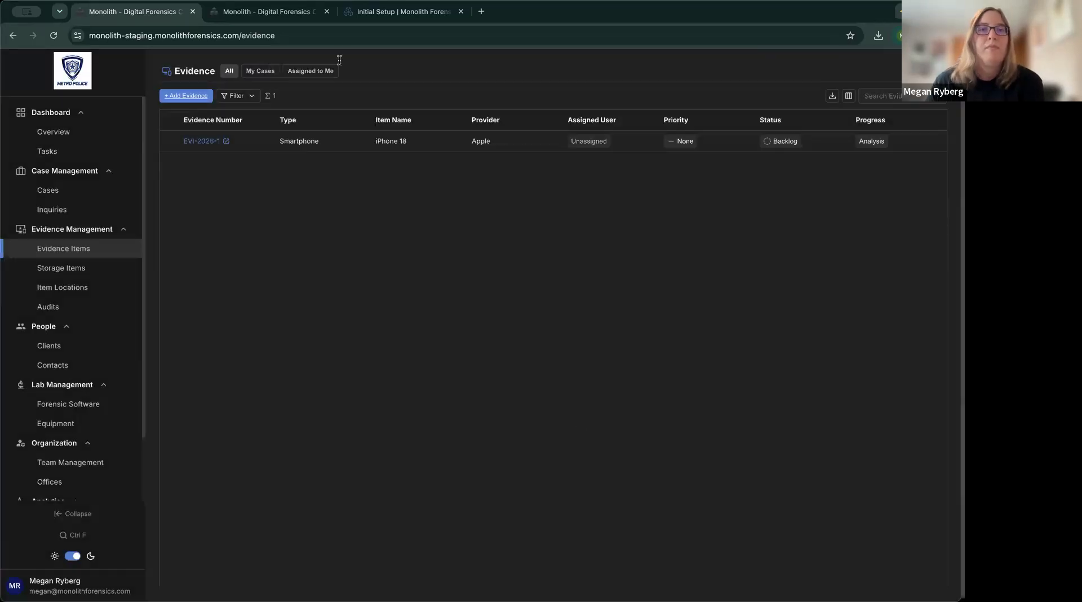
Return to Settings and show the Evidence Progress list of Intake, Acquisition, Analysis and Complete.
click(290, 12)
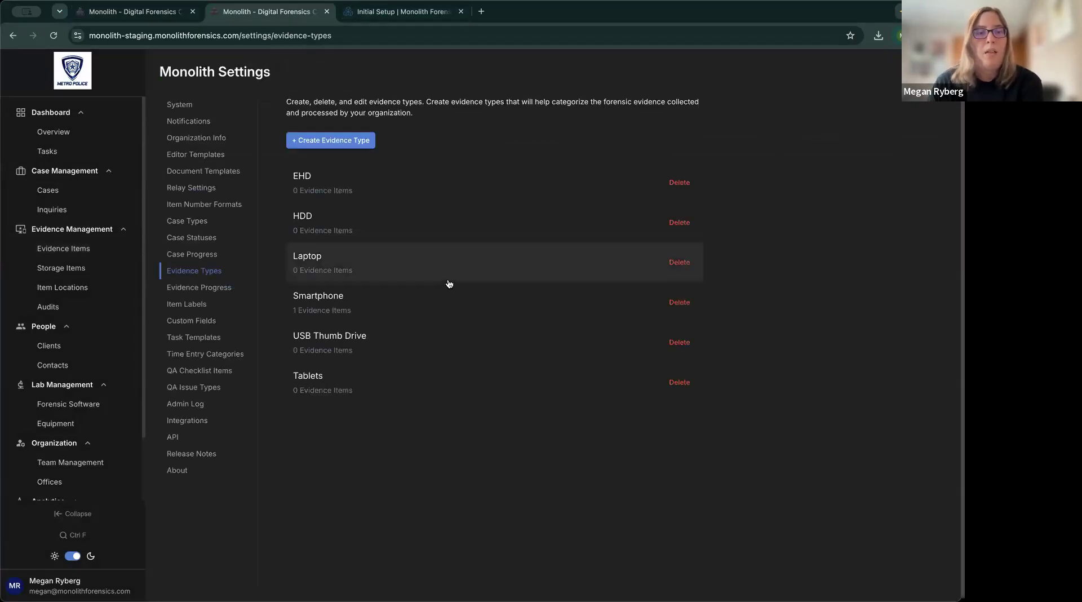
click(206, 292)
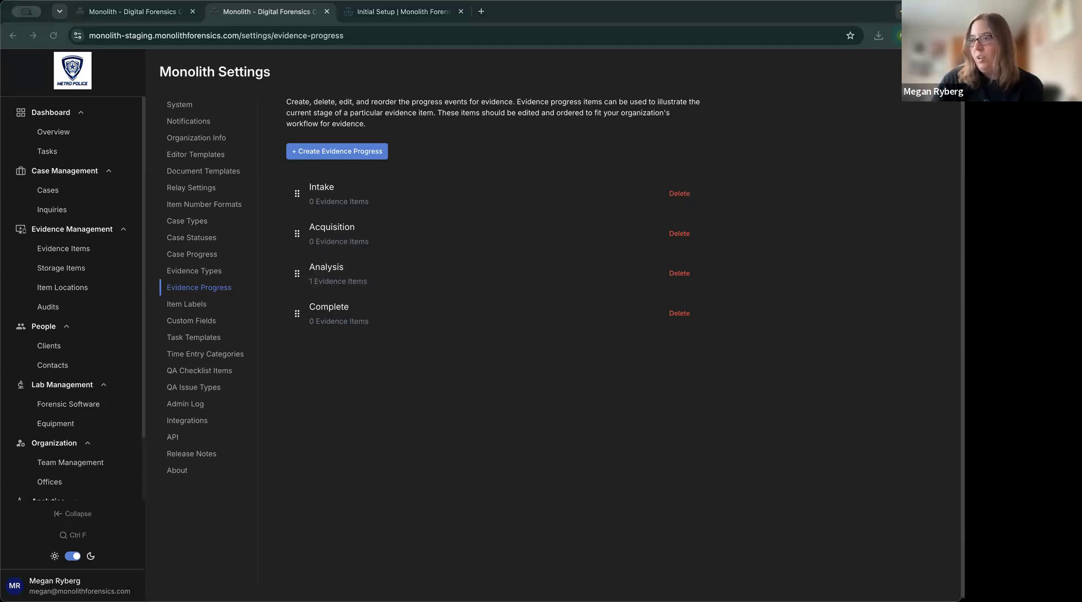
Create a 'Pending Authority' evidence progress stage and drag it ahead of Intake.
click(443, 479)
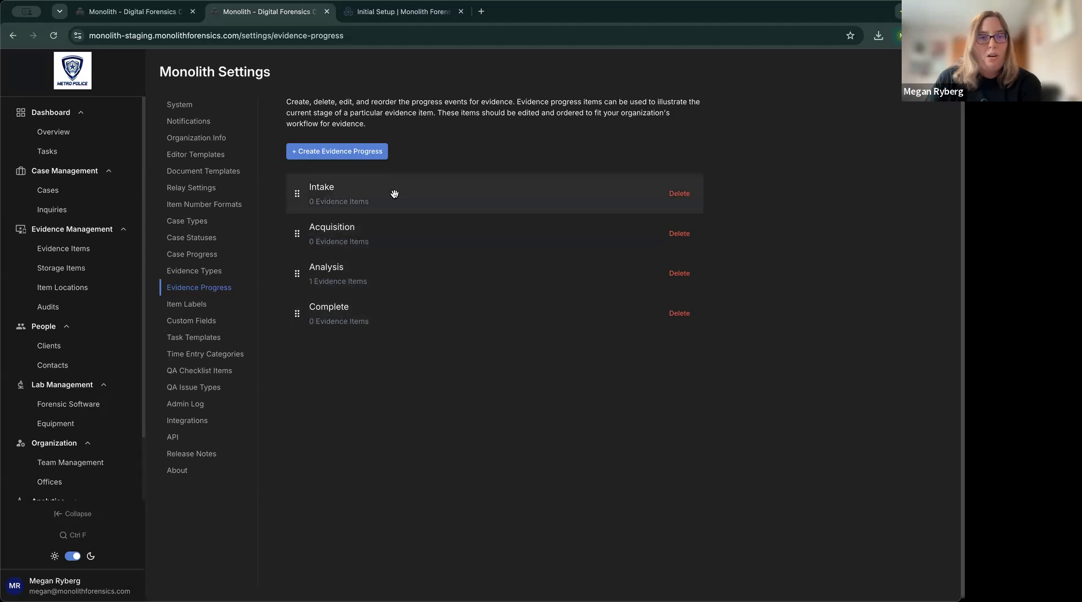
click(339, 155)
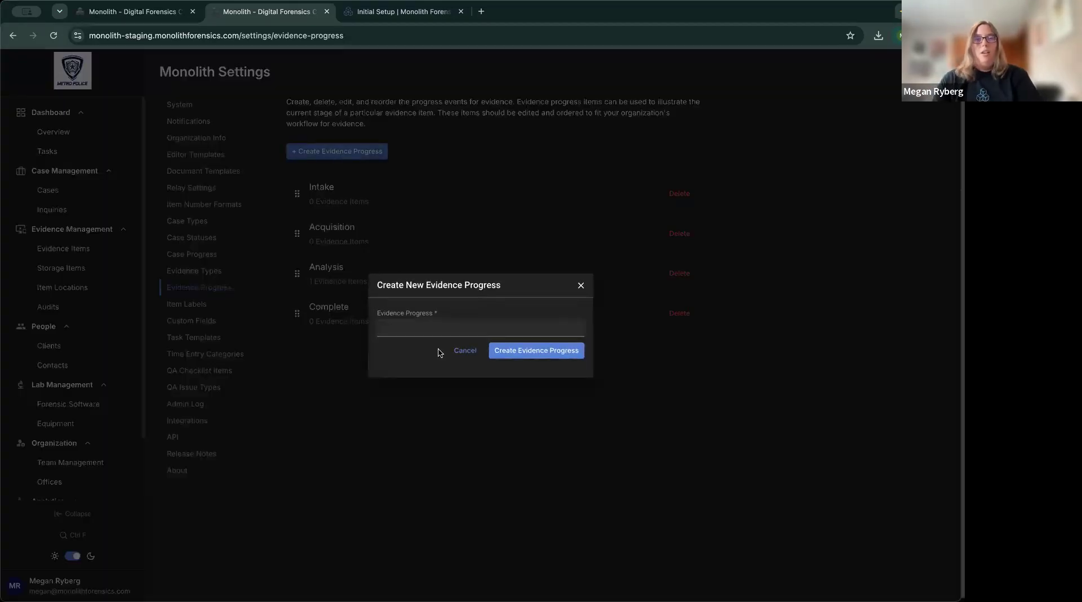
text(P)
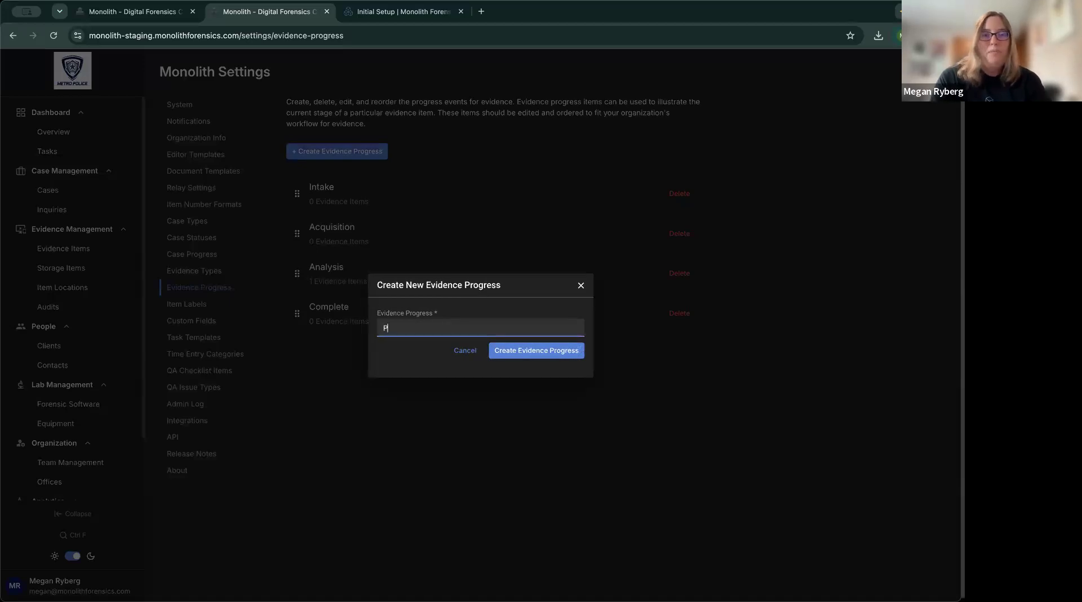
text(ending Authority)
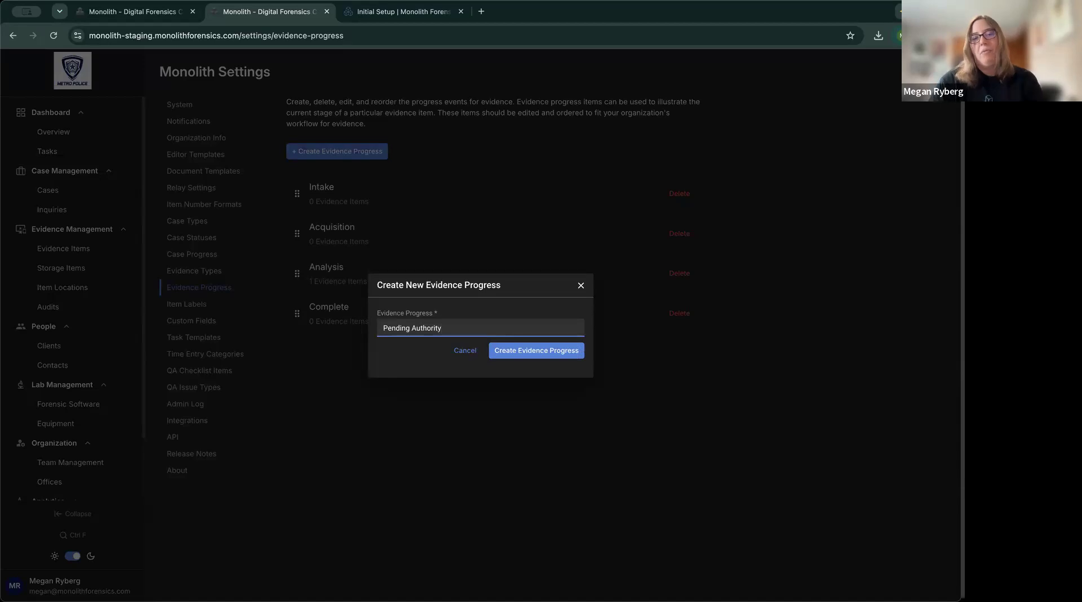
click(546, 356)
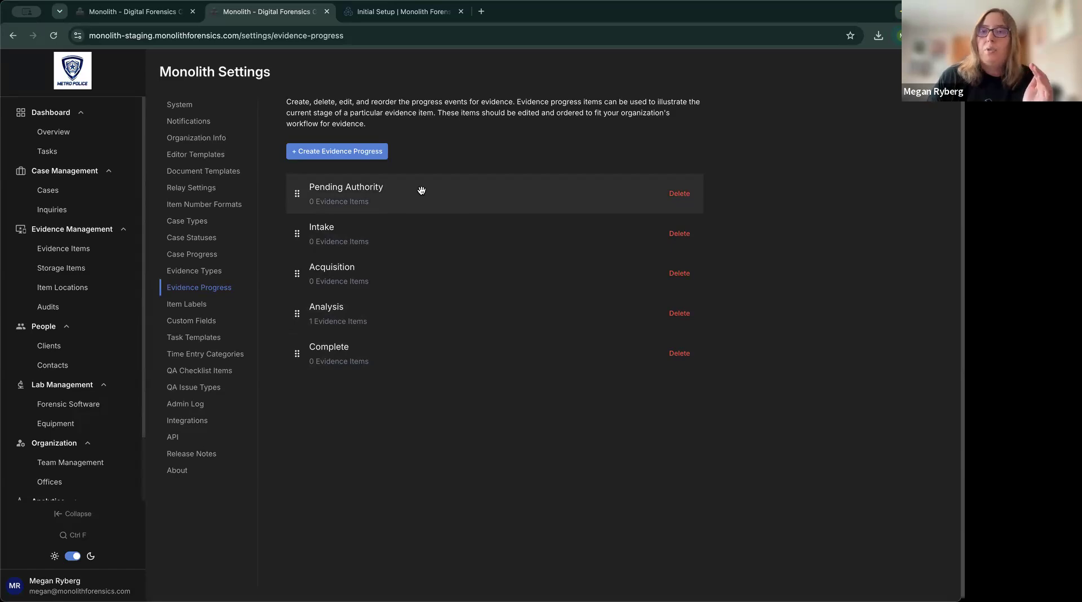
mouse_move(295, 192)
mouse_down()
mouse_move(295, 307)
mouse_move(295, 193)
mouse_up()
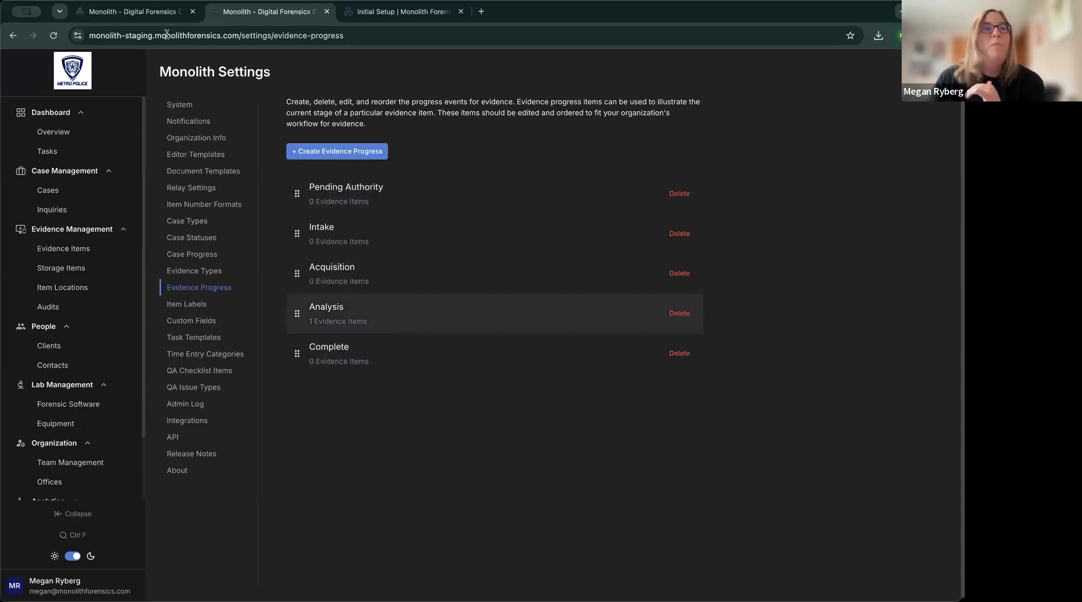
click(136, 16)
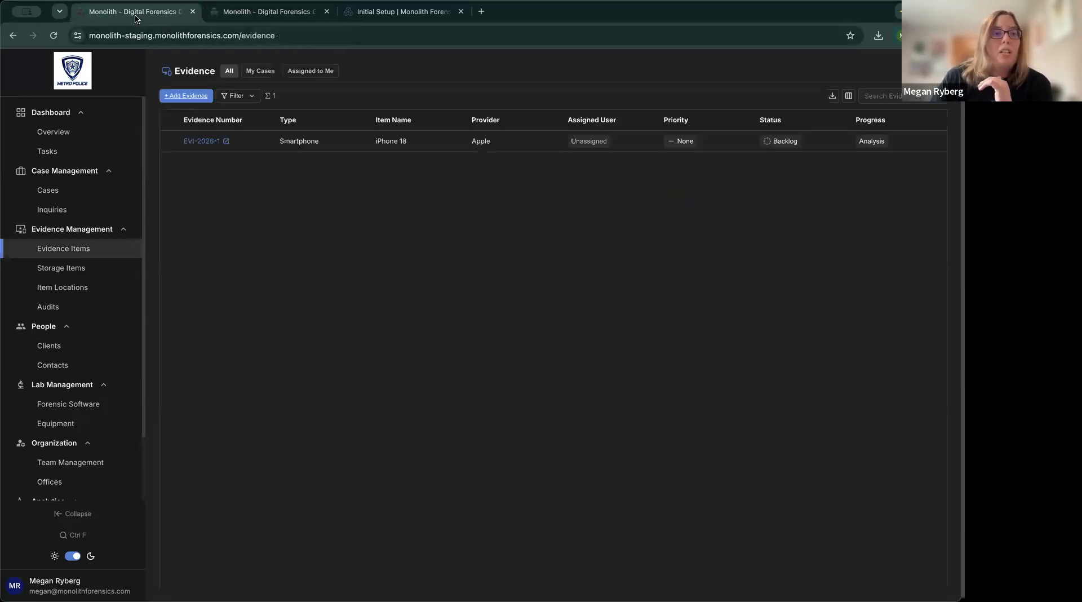
Open the iPhone 18 evidence item and reset its progress to Intake.
click(205, 145)
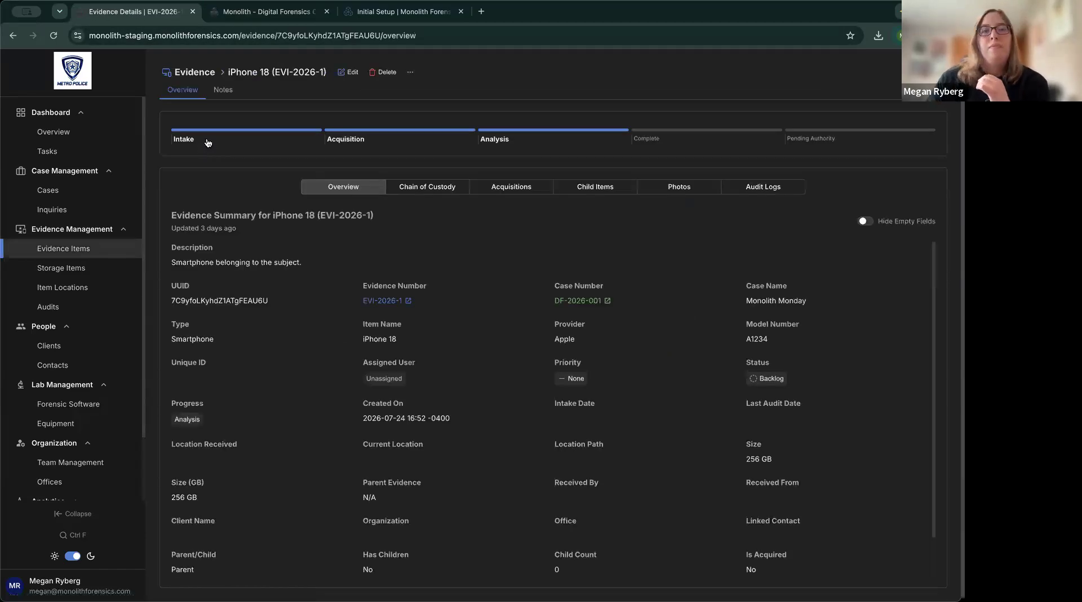
click(213, 141)
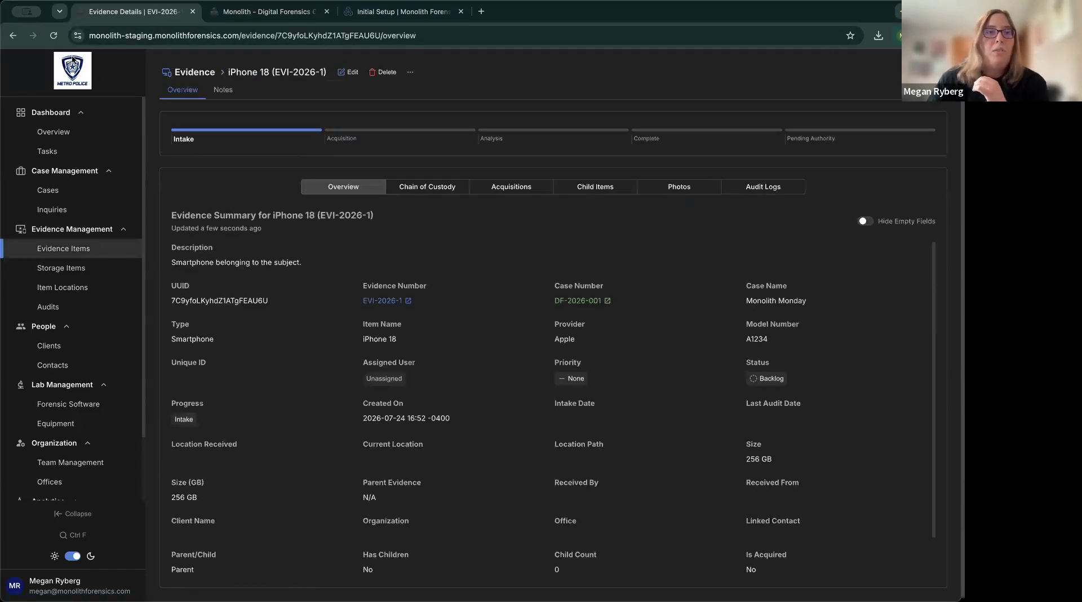
click(54, 35)
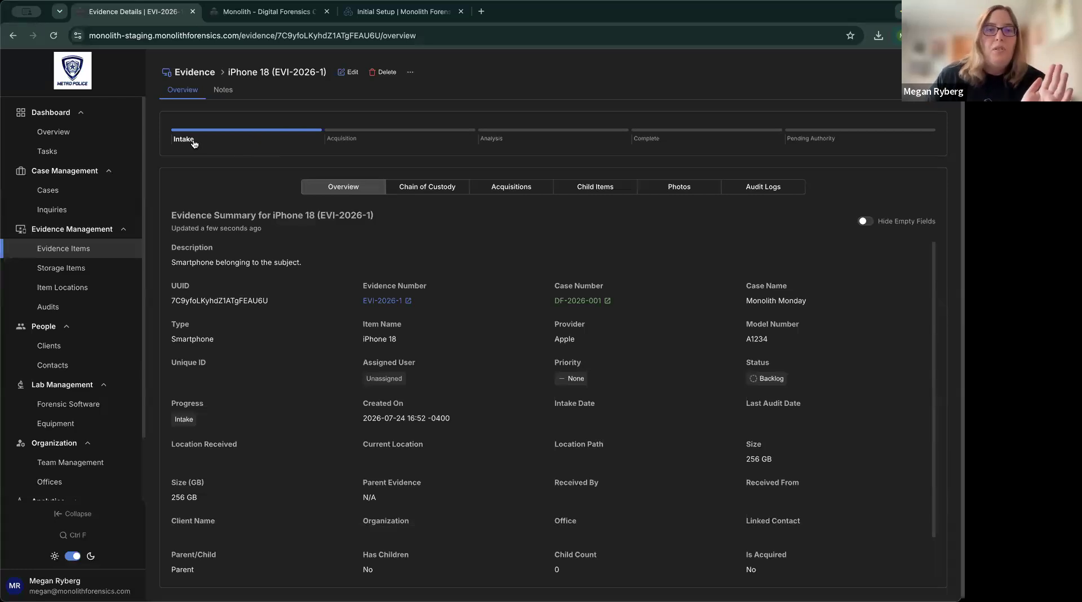
Step the iPhone 18 progress through every stage, leaving it at Acquisition.
click(338, 140)
click(545, 145)
click(656, 145)
click(817, 143)
click(648, 143)
click(524, 142)
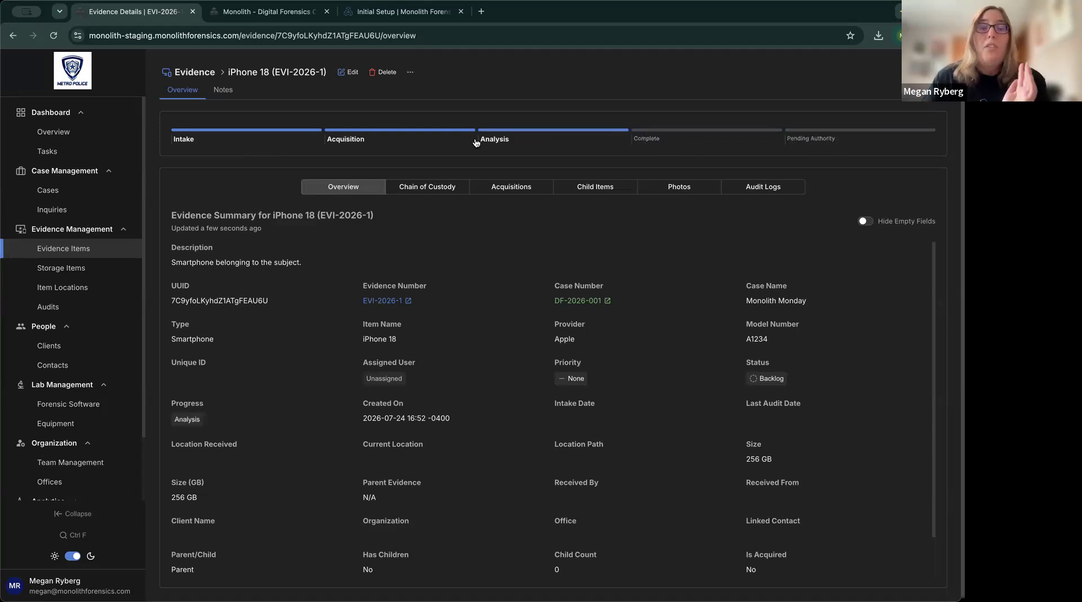
click(369, 142)
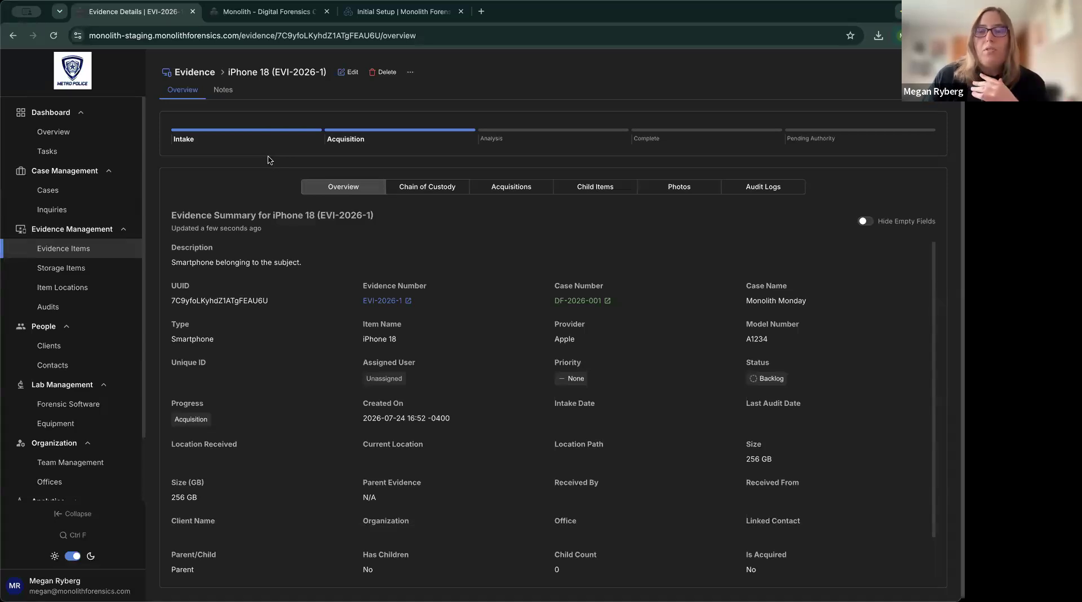
click(282, 16)
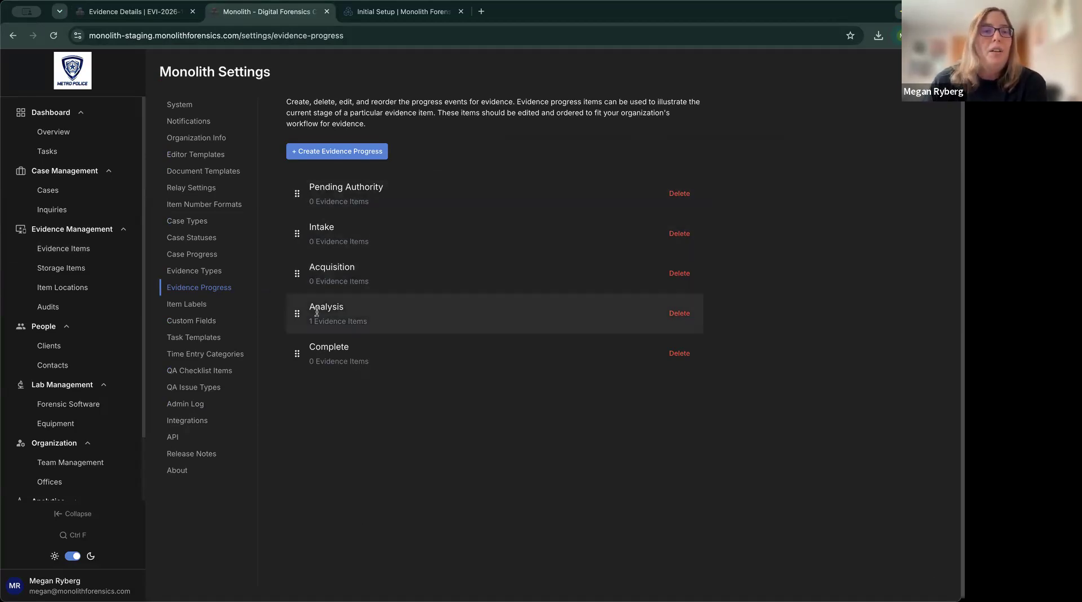
In Custom Fields, expand Custom Evidence Fields and bring up a blank Create Custom Evidence Field form.
click(206, 327)
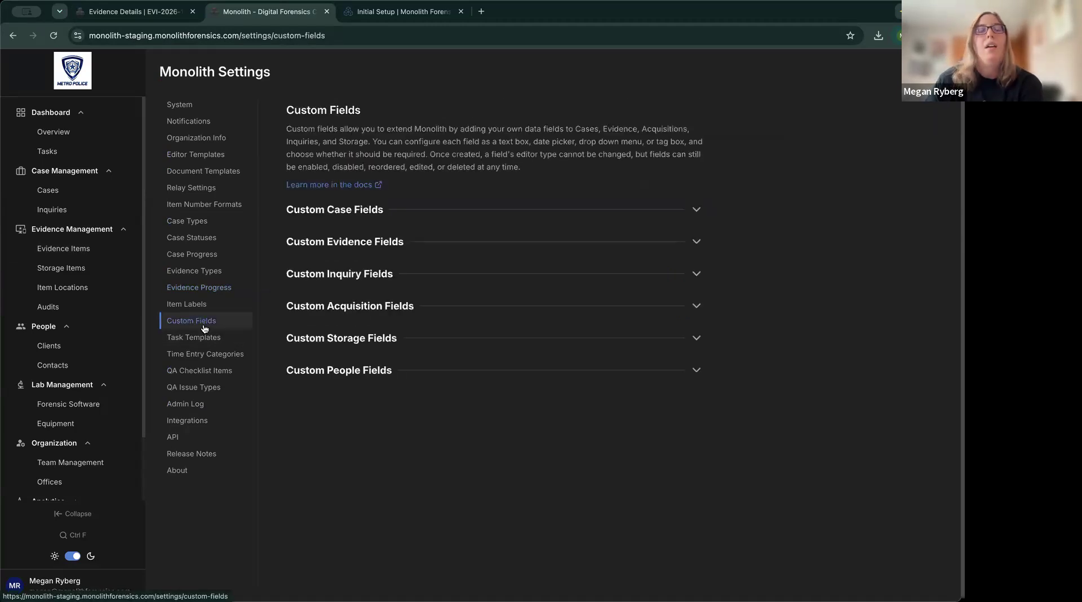
click(399, 243)
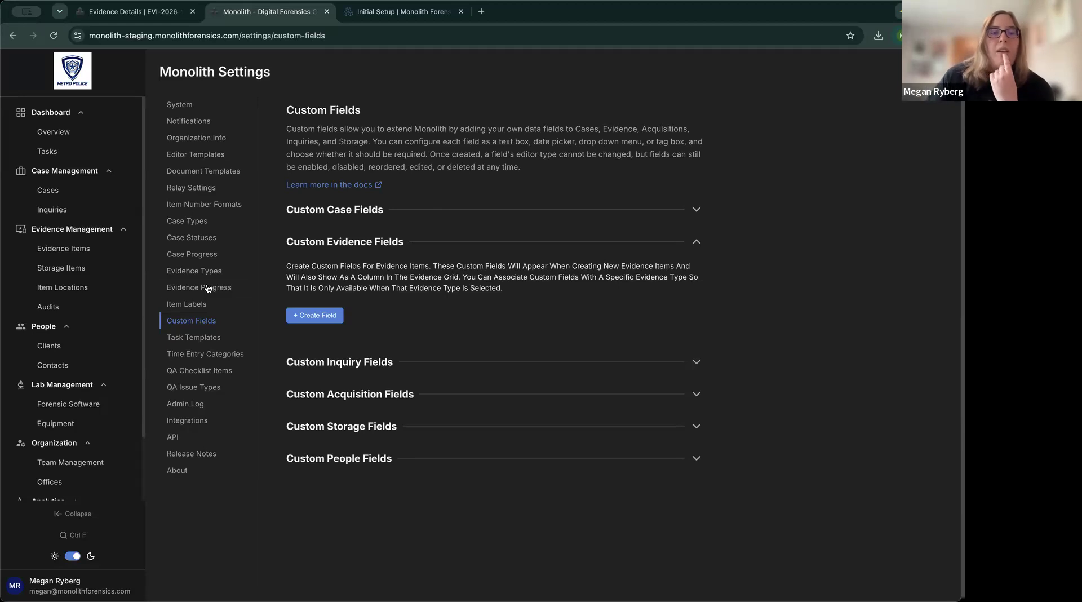
click(194, 272)
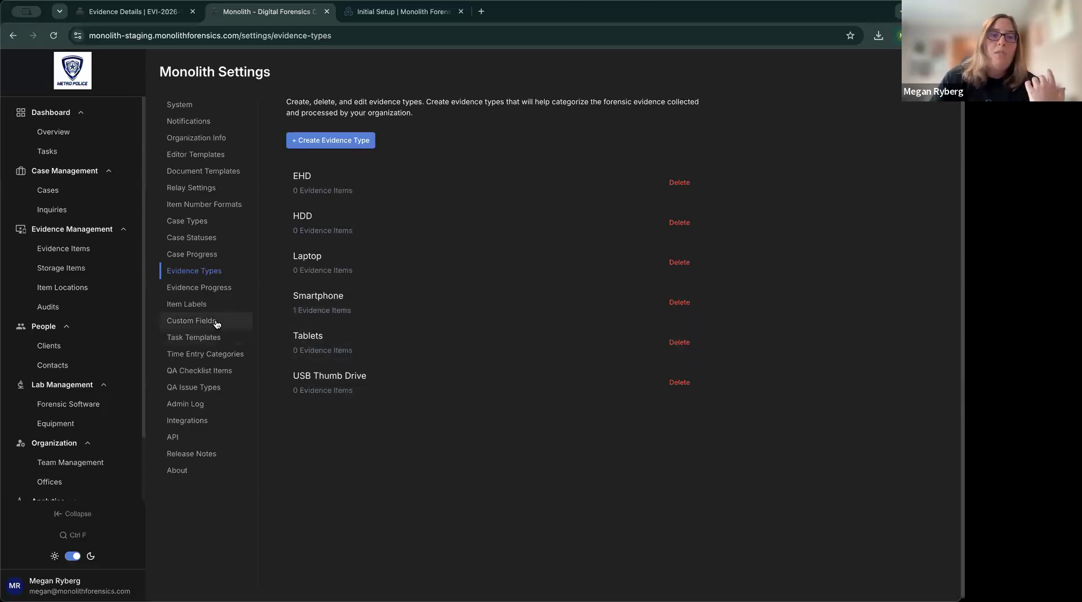
click(237, 329)
click(406, 244)
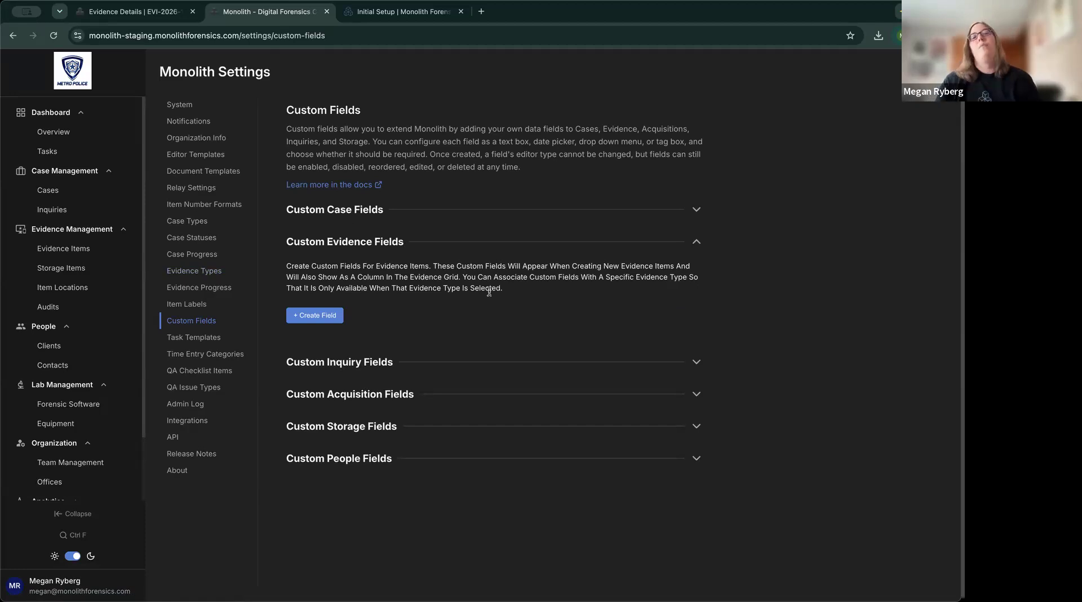
click(314, 320)
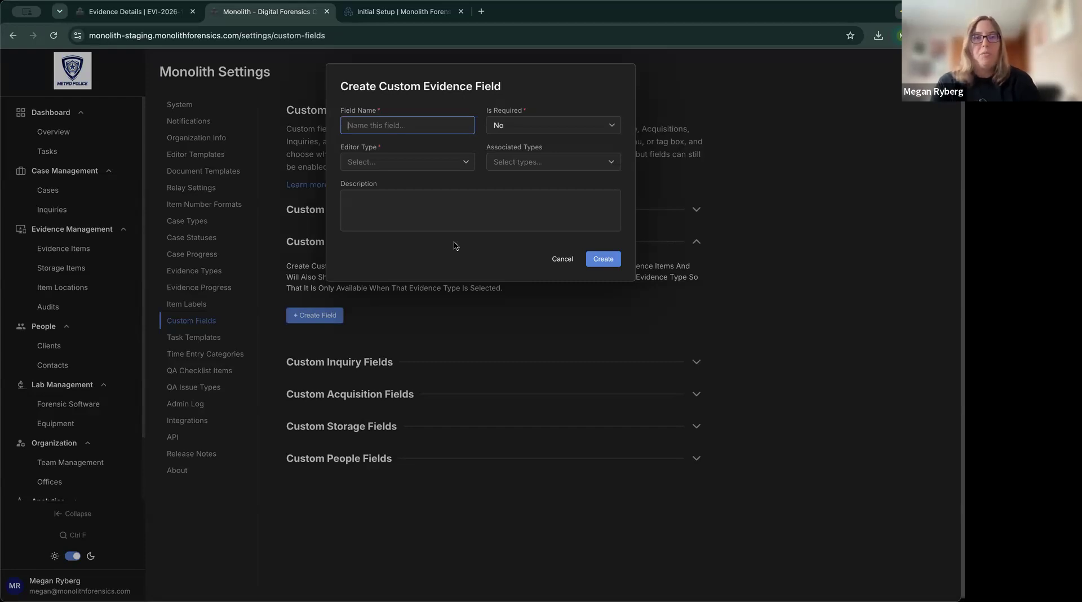
Name the field 'PIN / Passcode', make it required, and set its editor to Text Box.
text(PIN )
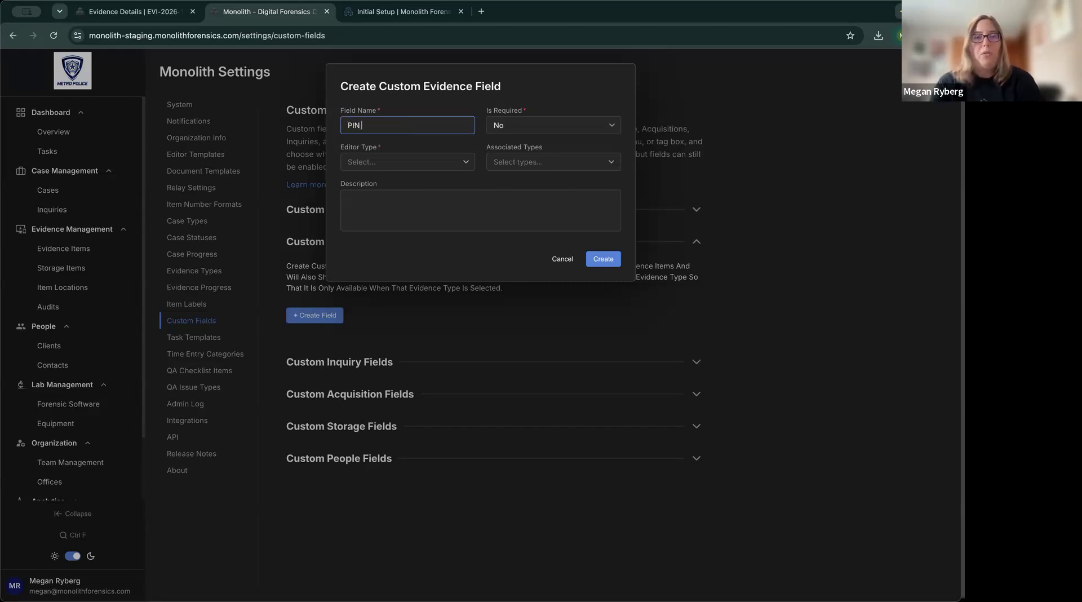
text(/ Passo)
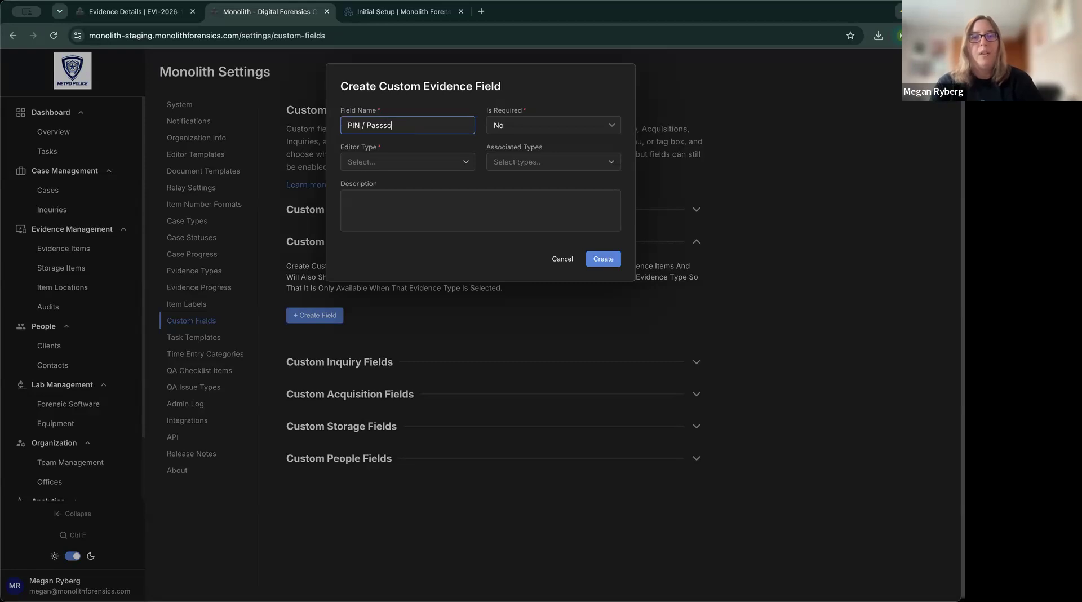
key(BackSpace)
key(BackSpace)
text(code)
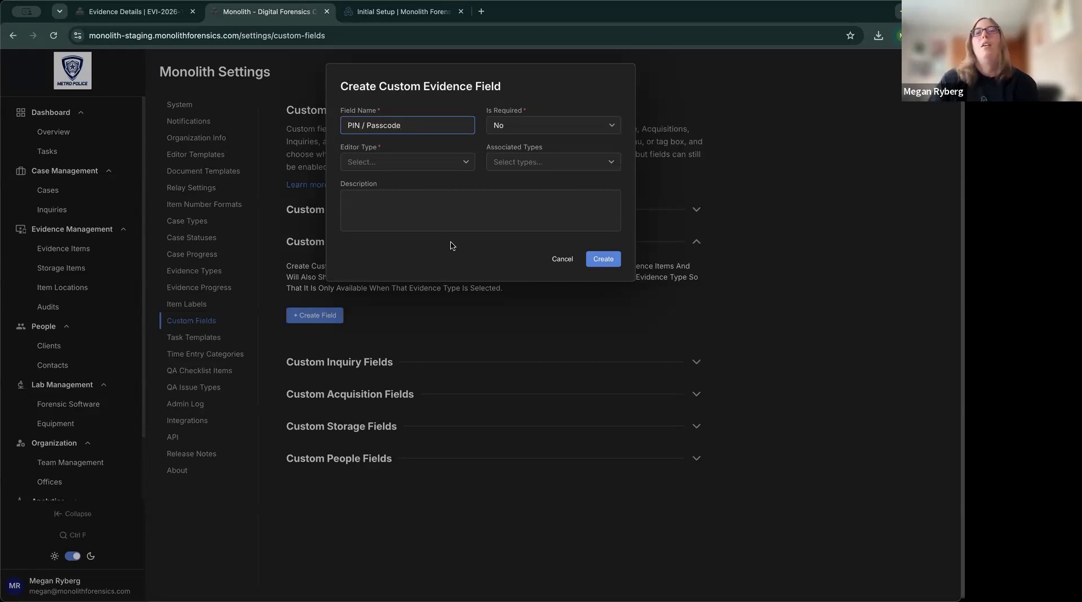
click(533, 129)
click(531, 150)
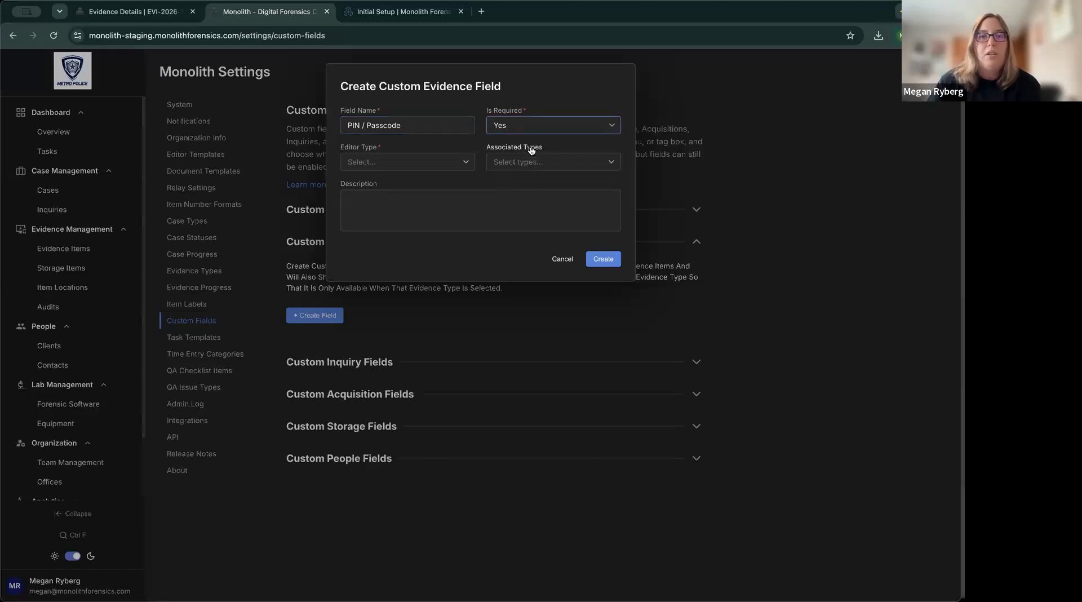
click(456, 161)
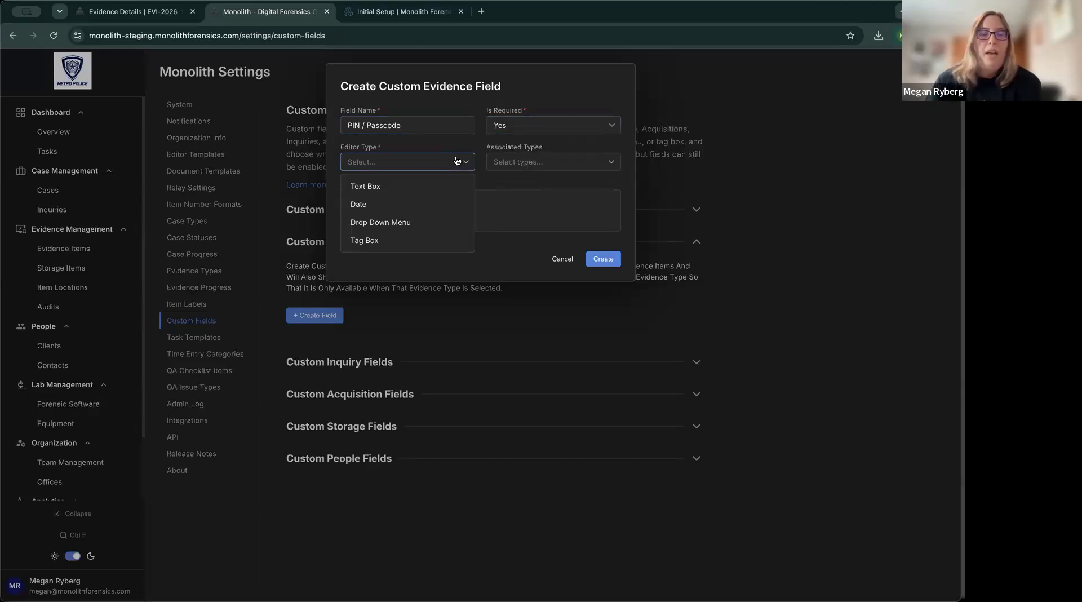
click(423, 188)
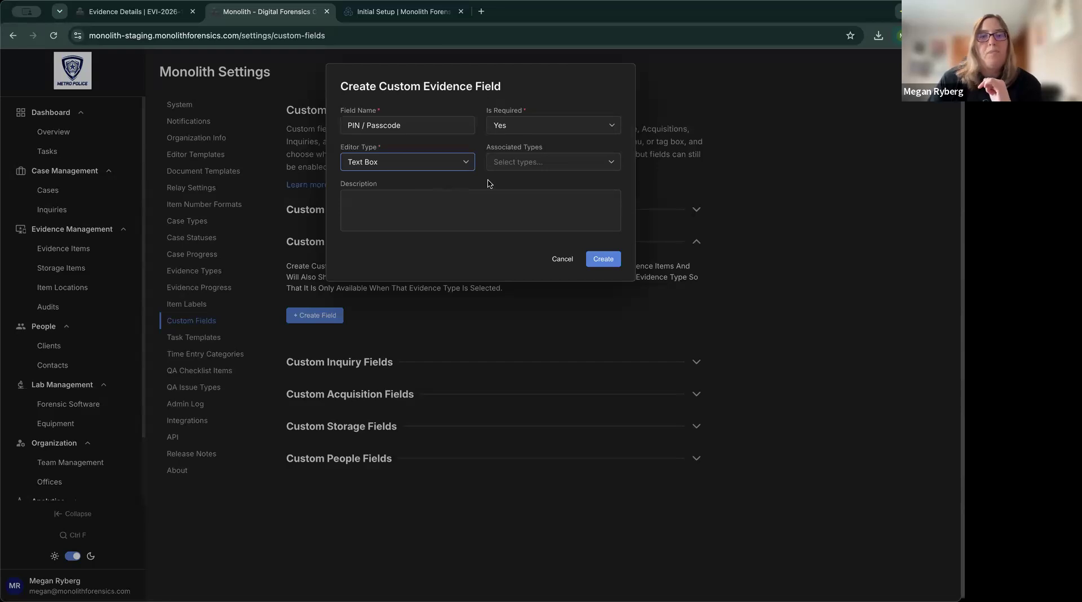
Associate the field with the Smartphone and Tablets evidence types and create it.
click(607, 165)
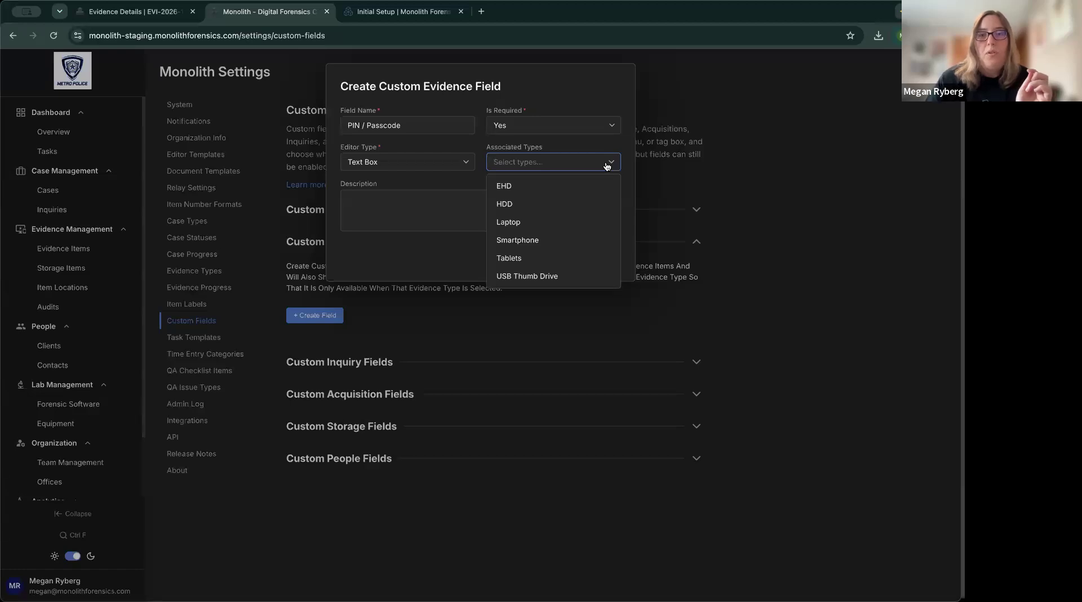
click(543, 241)
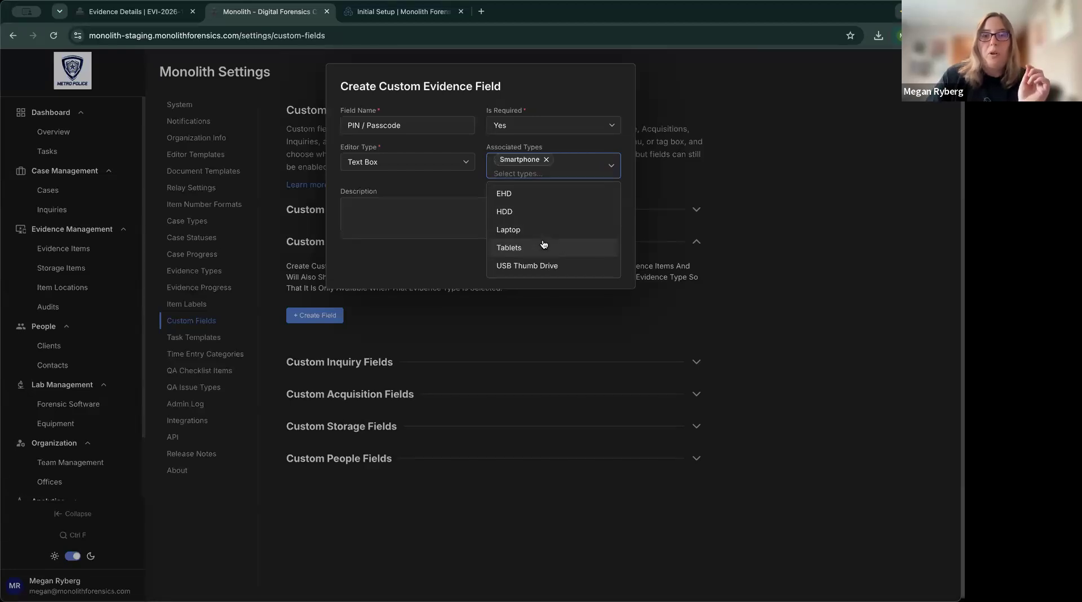
click(543, 245)
click(448, 195)
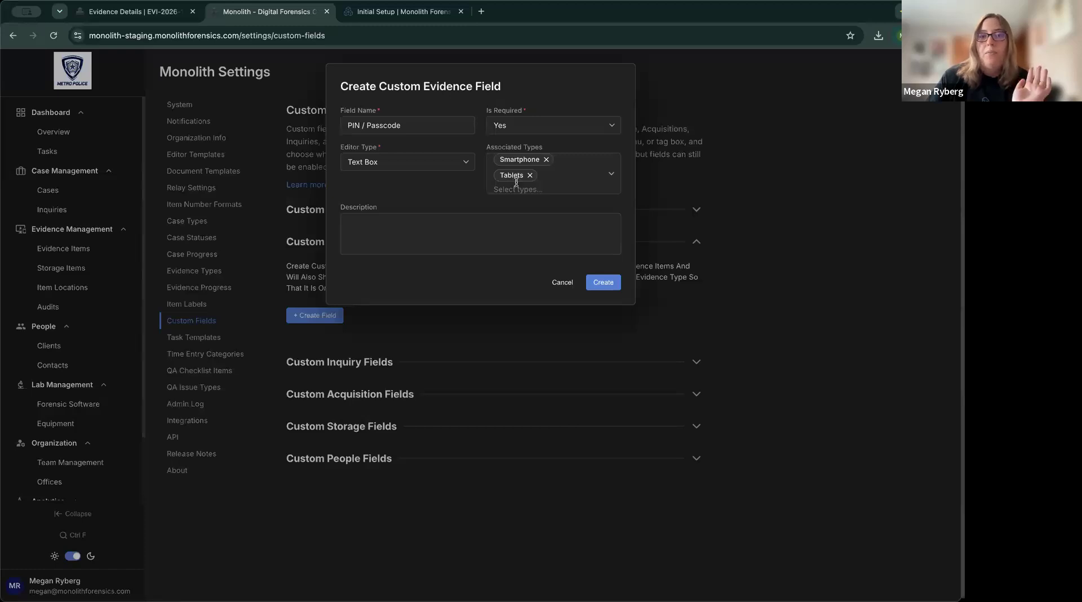
click(487, 239)
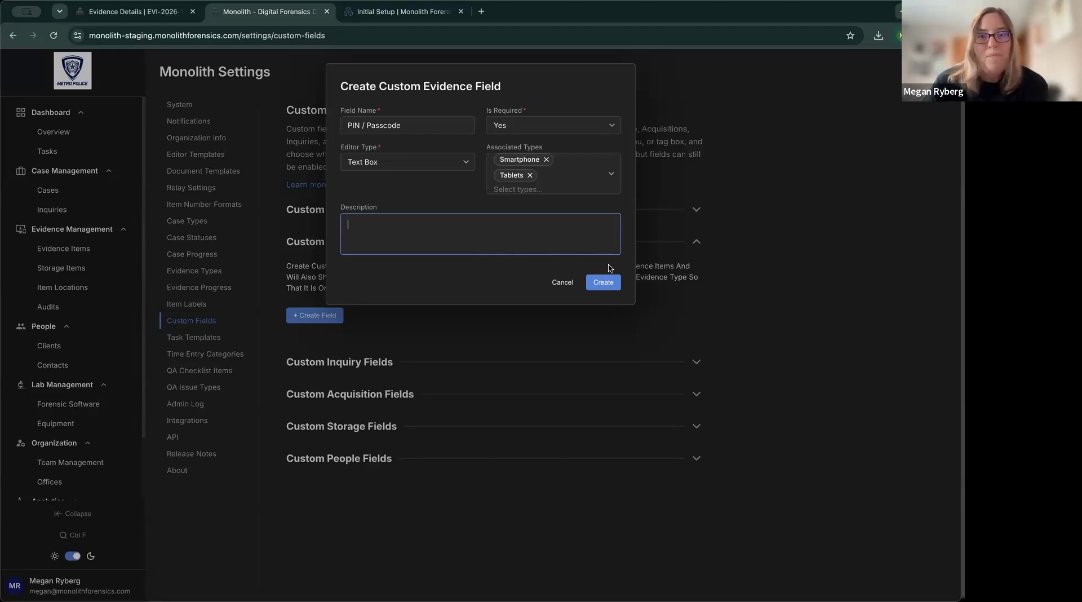
click(611, 287)
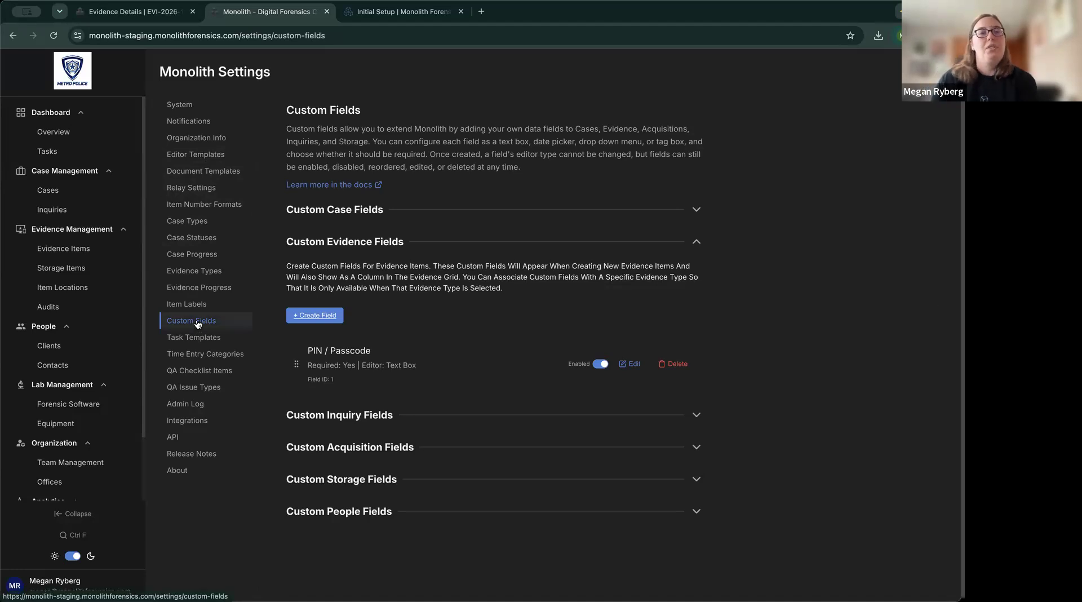
Create a 'Machine Time' category under Time Entry Categories.
click(219, 354)
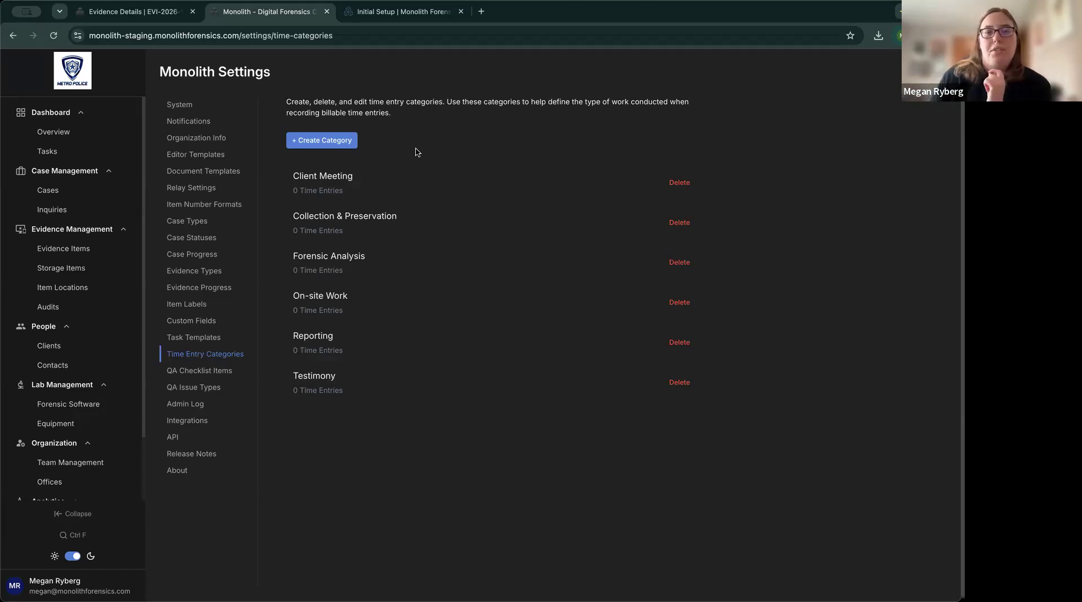
click(333, 142)
click(446, 325)
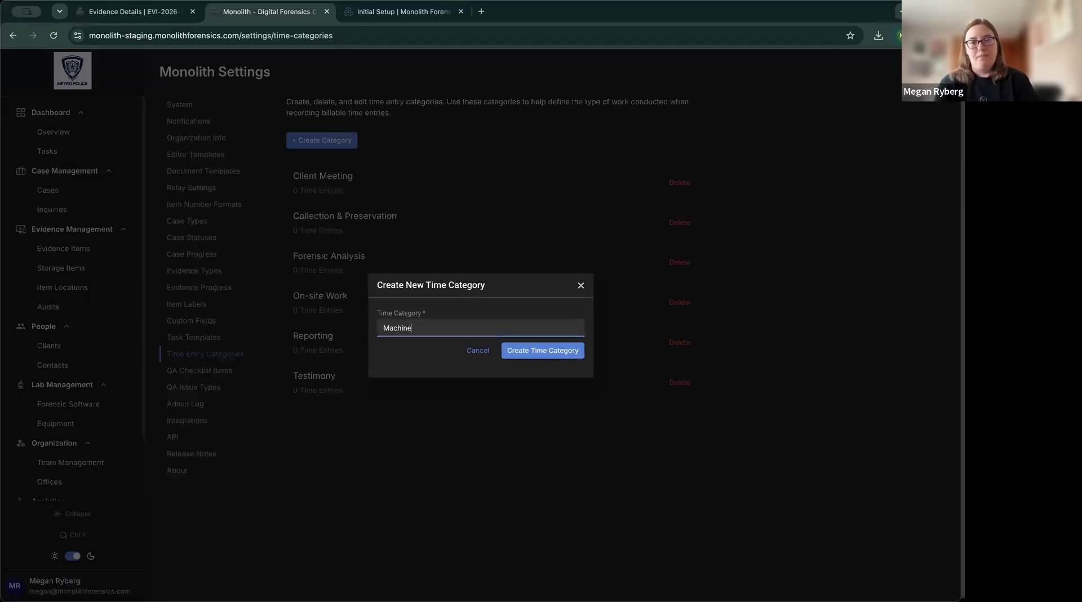
click(539, 361)
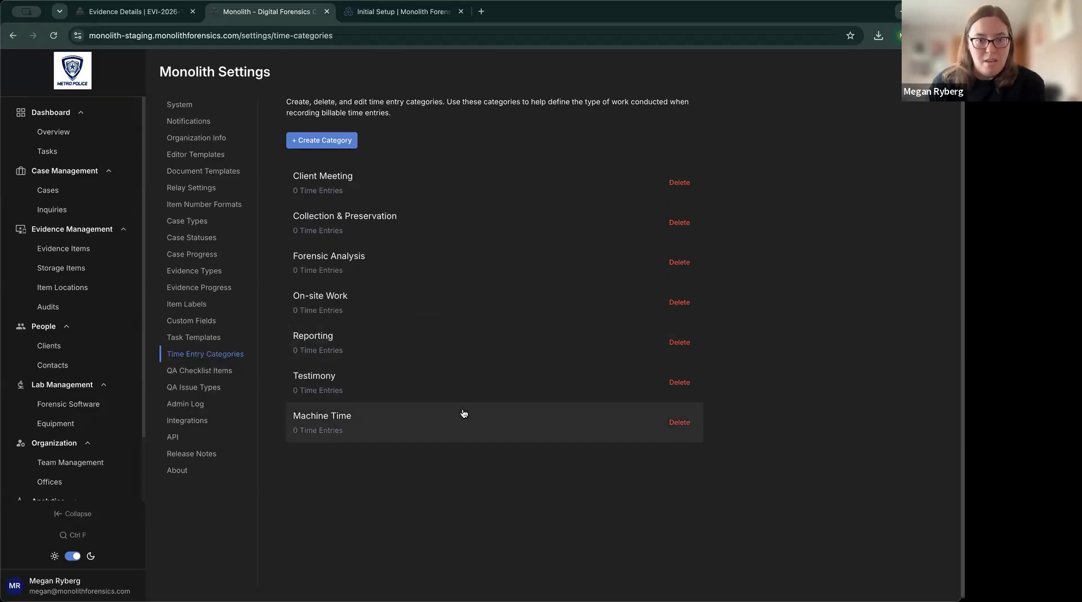
click(79, 152)
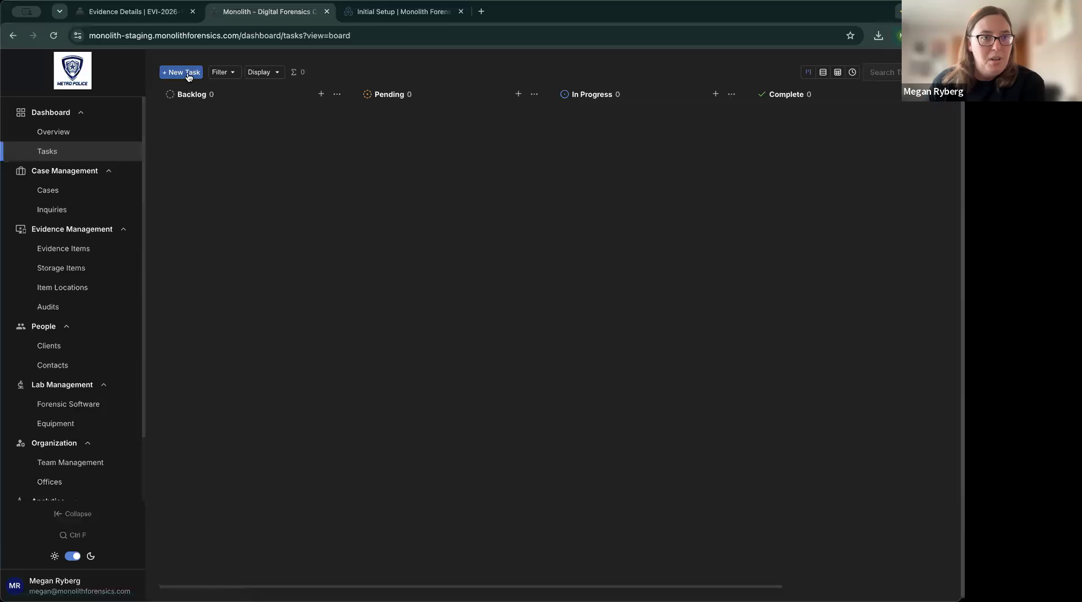
Start a test task, confirm Machine Time is selectable as its category, then cancel it.
click(188, 73)
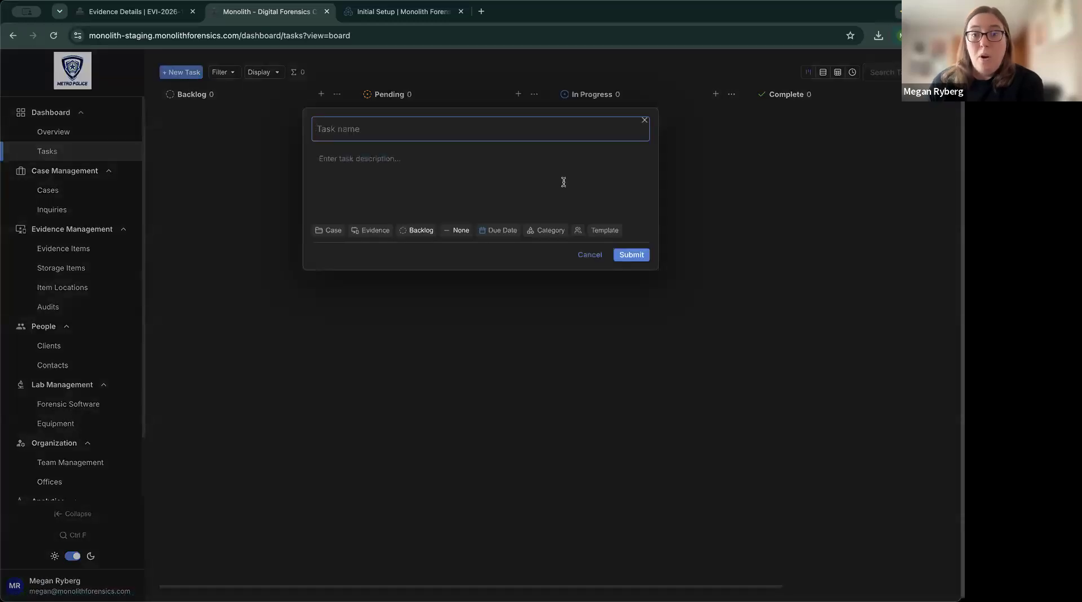
click(545, 232)
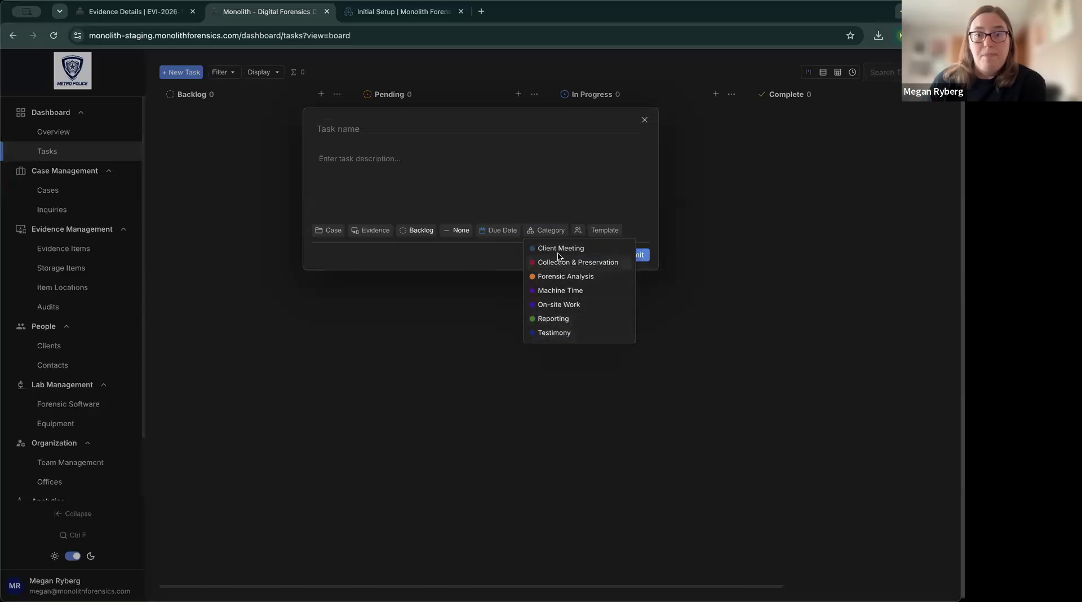
click(571, 290)
click(589, 255)
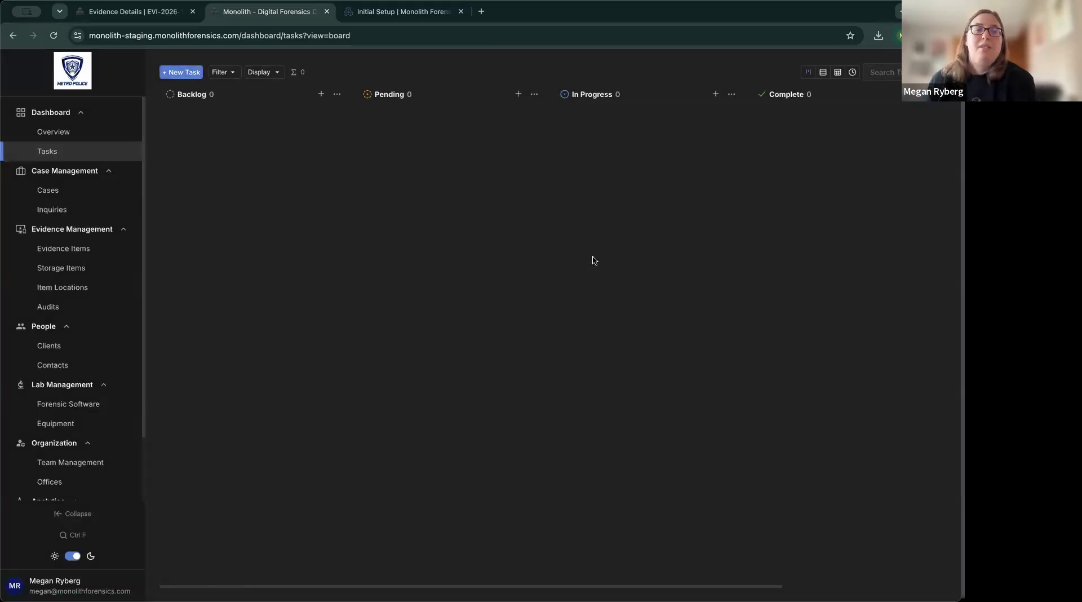